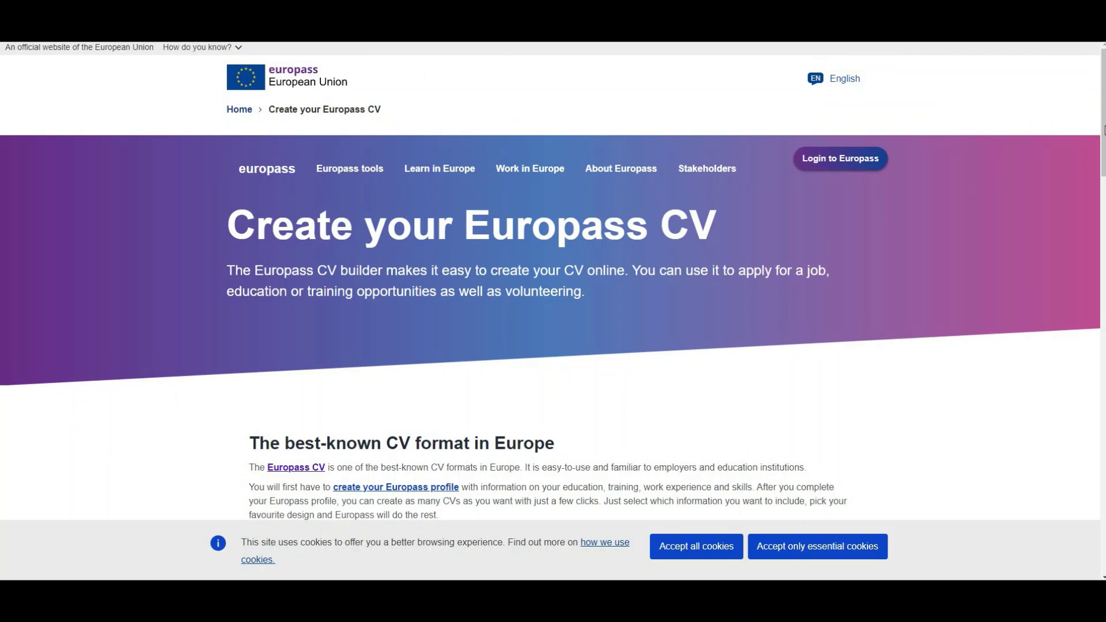
Step: Start a brand-new blank CV and accept all cookies on the banner
{"action": "scroll", "coordinate": [476, 291], "scroll_direction": "down", "scroll_amount": 3}
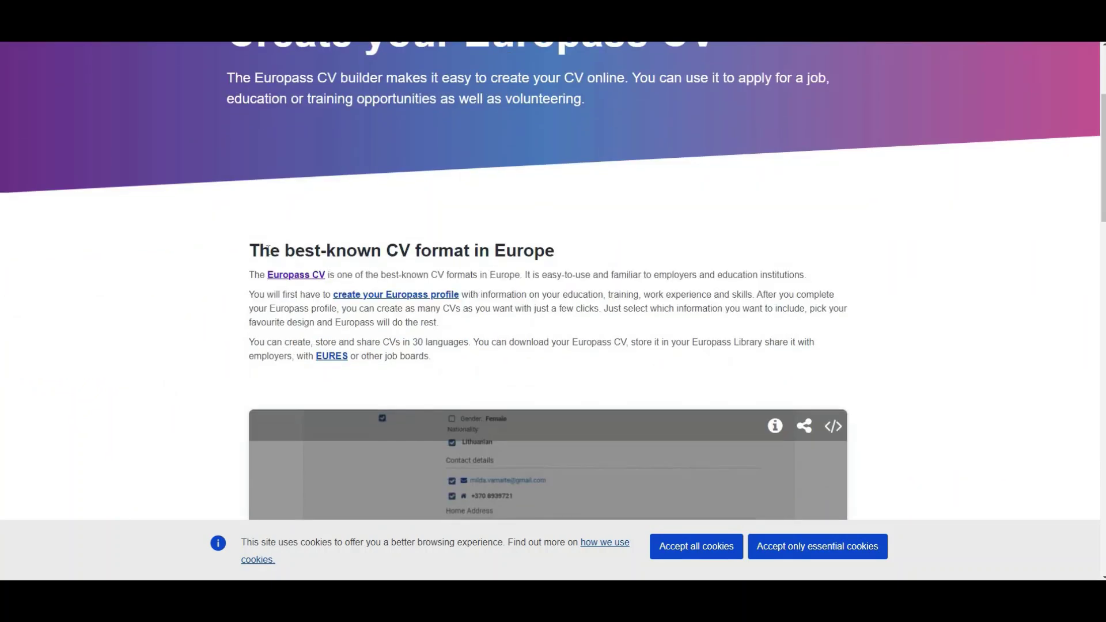
{"action": "left_click_drag", "start_coordinate": [249, 252], "coordinate": [545, 269]}
{"action": "left_click", "coordinate": [545, 270]}
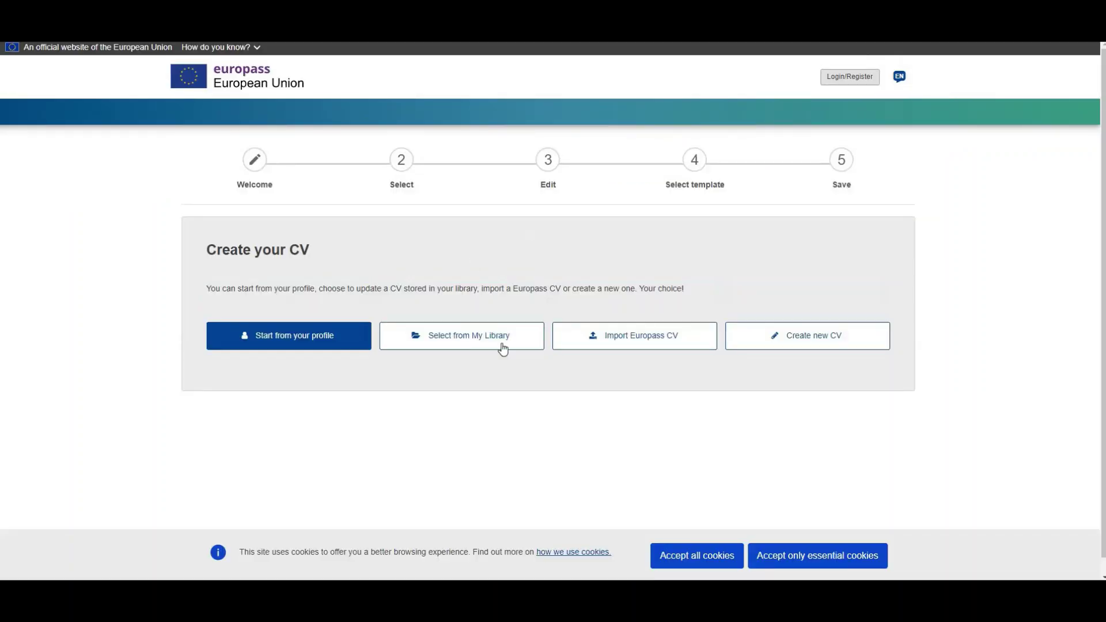
{"action": "left_click", "coordinate": [822, 340]}
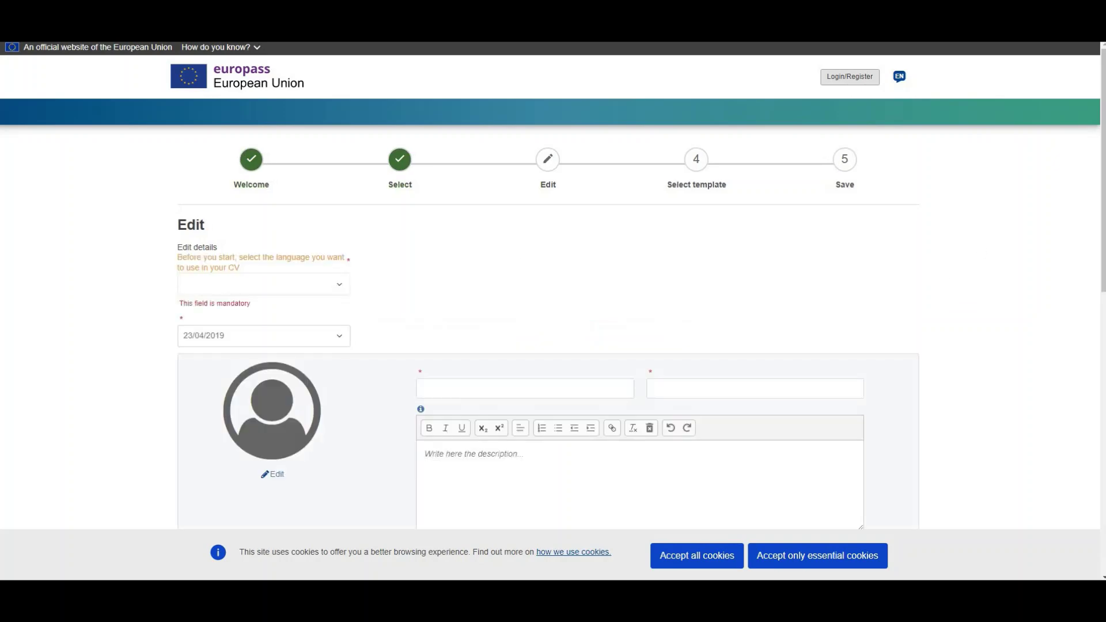
{"action": "scroll", "coordinate": [830, 274], "scroll_direction": "down", "scroll_amount": 2}
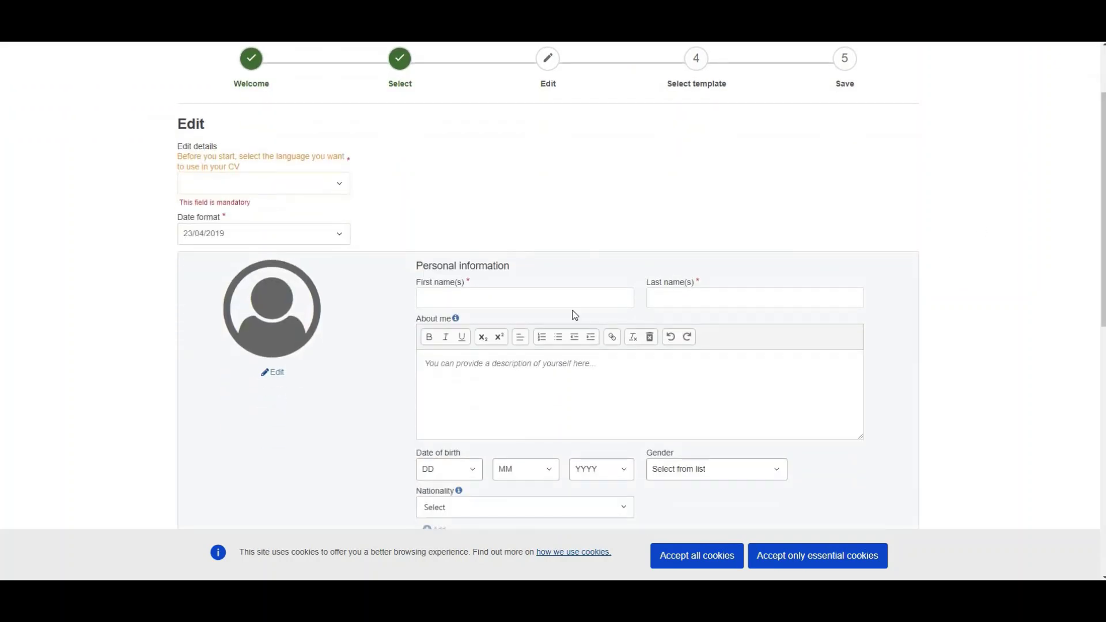
{"action": "left_click", "coordinate": [726, 563]}
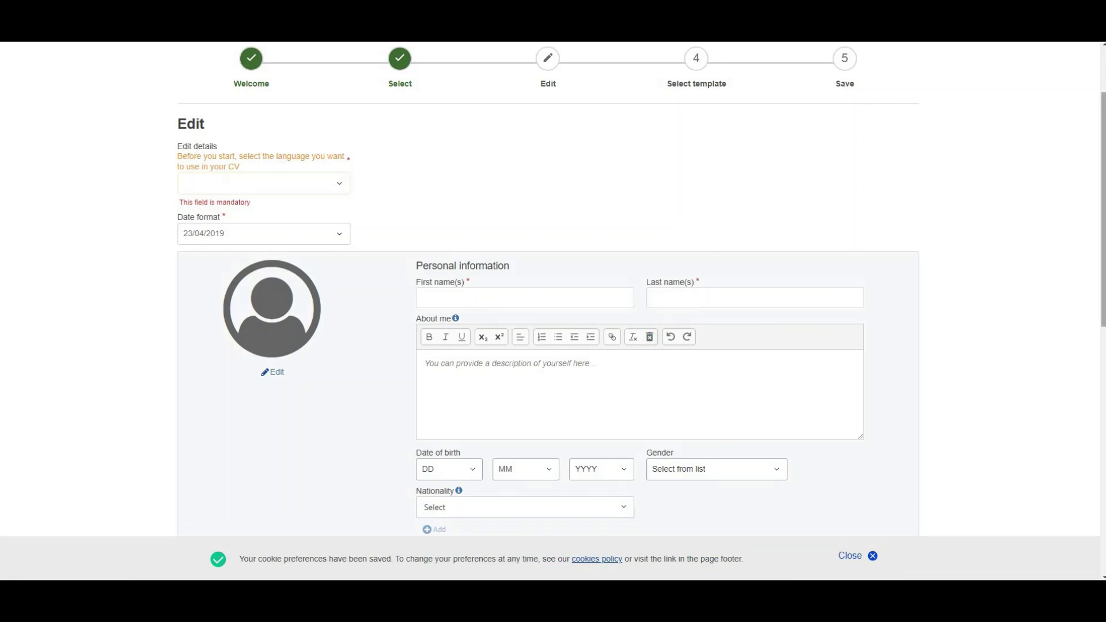
Step: Set the CV language to English and the date format to 23/04/2019
{"action": "scroll", "coordinate": [298, 163], "scroll_direction": "down", "scroll_amount": 1}
{"action": "left_click", "coordinate": [288, 148]}
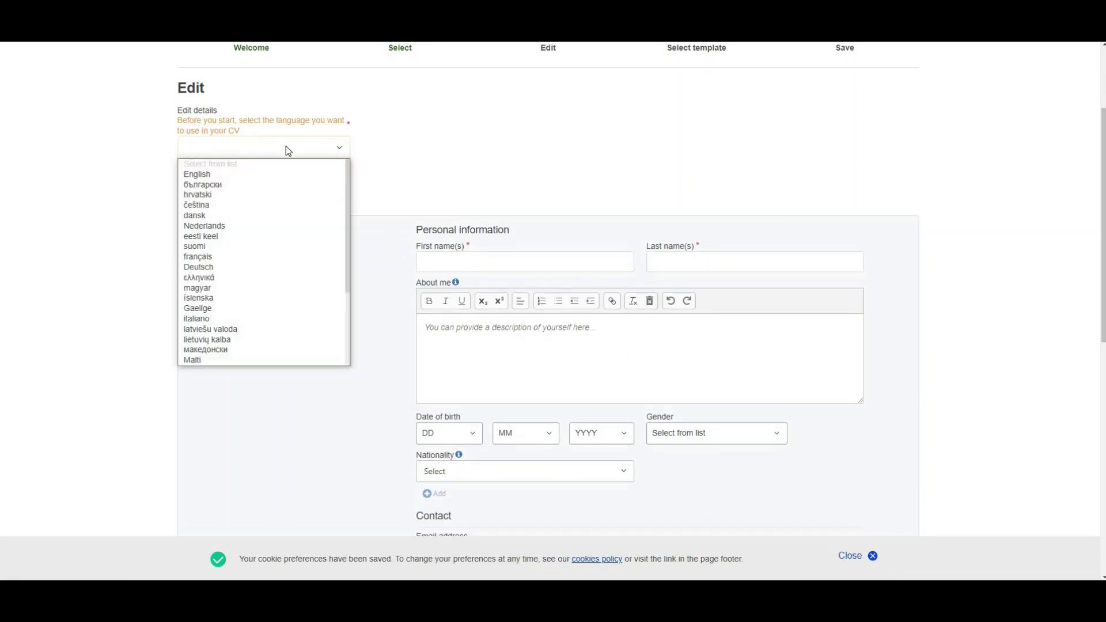
{"action": "left_click", "coordinate": [202, 174]}
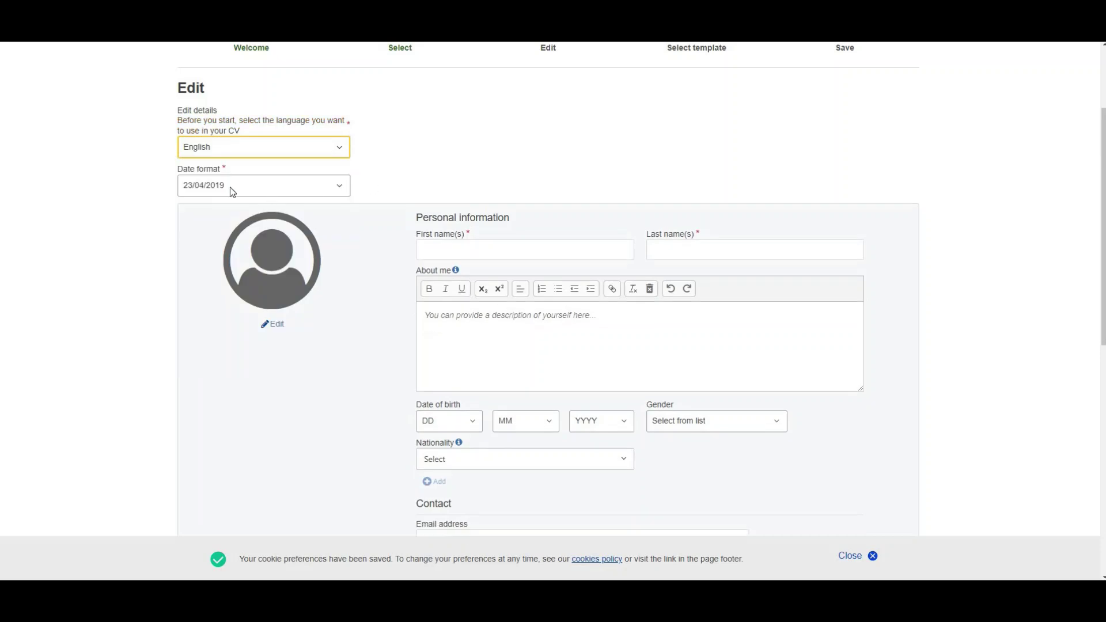
{"action": "left_click", "coordinate": [292, 186]}
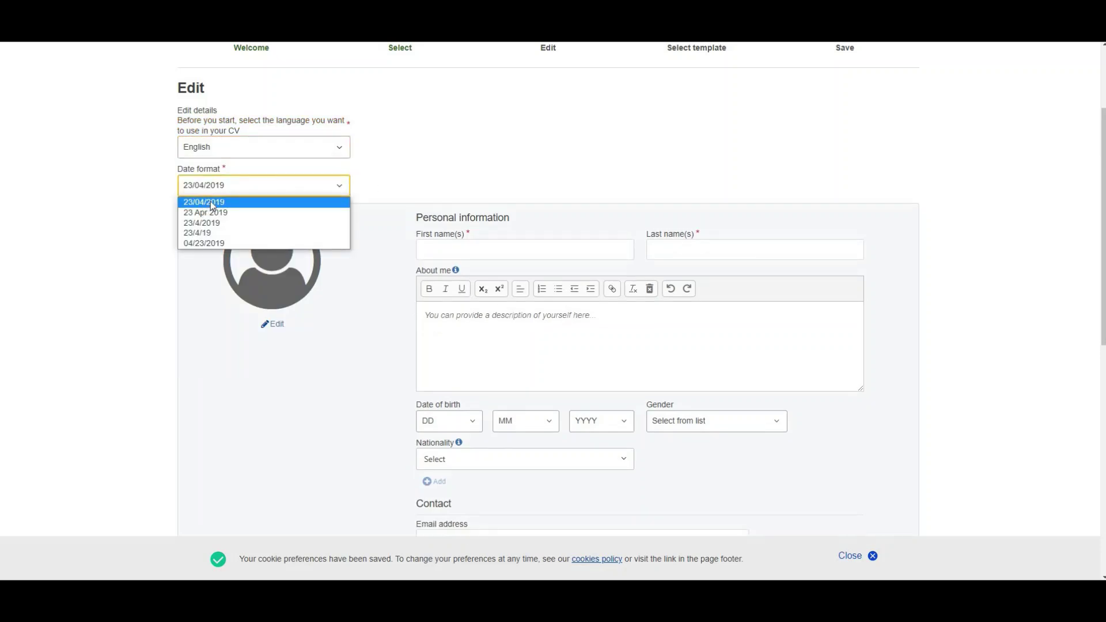
{"action": "left_click", "coordinate": [212, 203]}
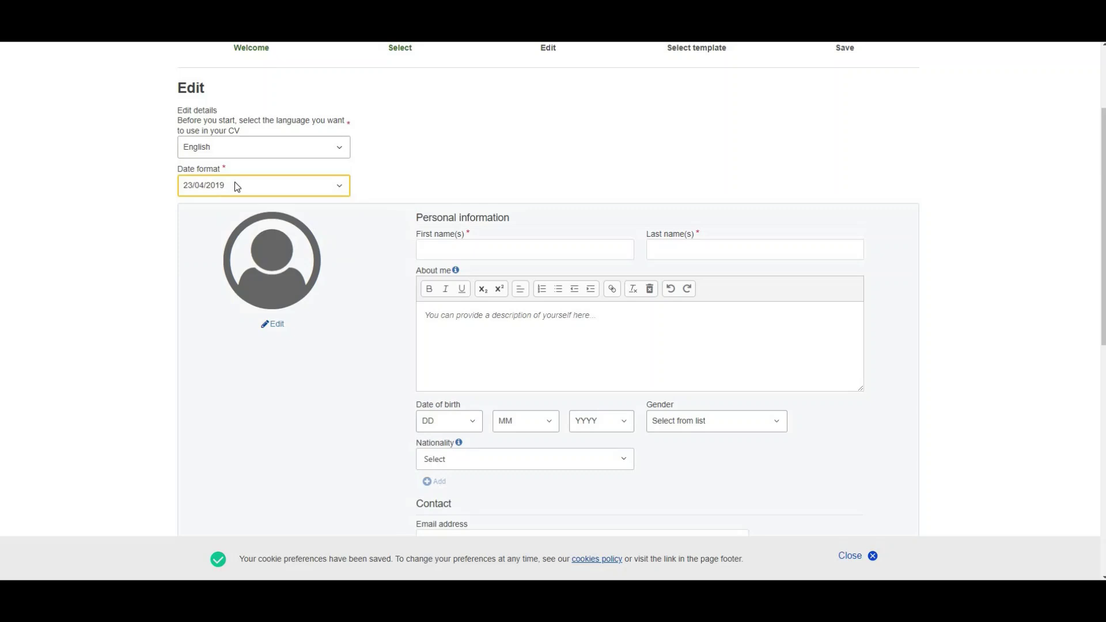
{"action": "left_click", "coordinate": [237, 185]}
{"action": "left_click", "coordinate": [204, 202]}
Step: Fill in the first name and last name fields
{"action": "left_click", "coordinate": [484, 248]}
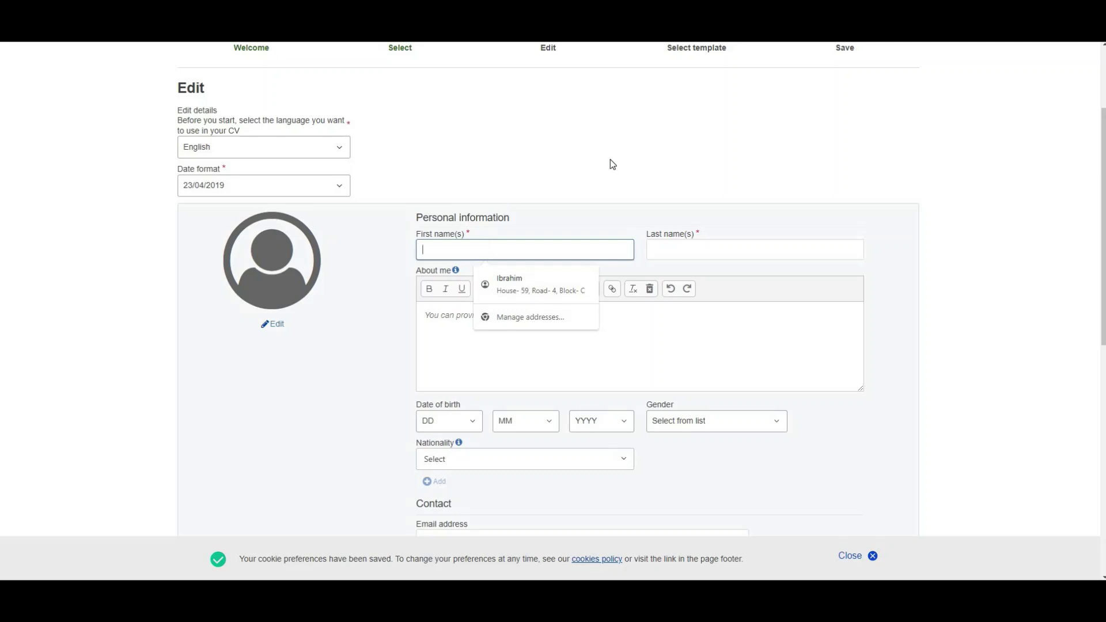
{"action": "left_click", "coordinate": [609, 163]}
{"action": "left_click", "coordinate": [537, 247]}
{"action": "type", "text": "Ibrah"}
{"action": "key", "text": "BackSpace"}
{"action": "key", "text": "BackSpace"}
{"action": "key", "text": "BackSpace"}
{"action": "key", "text": "BackSpace"}
{"action": "key", "text": "BackSpace"}
{"action": "key", "text": "Tab"}
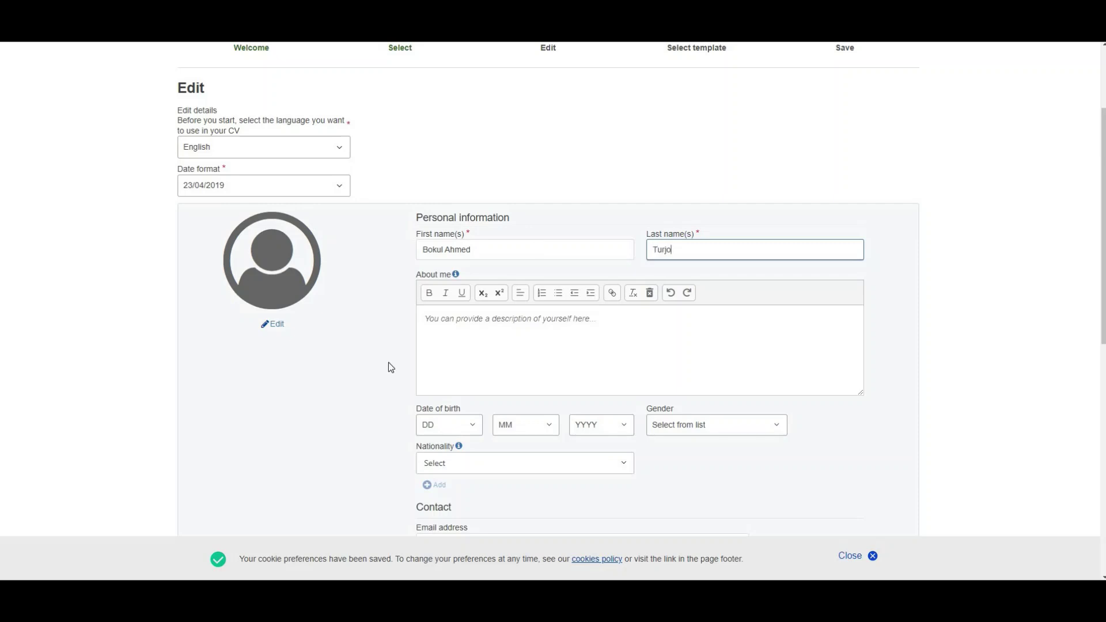
{"action": "left_click", "coordinate": [489, 320]}
Step: Replace the About me placeholder with the pasted painter summary paragraph
{"action": "left_click_drag", "start_coordinate": [651, 327], "coordinate": [428, 332]}
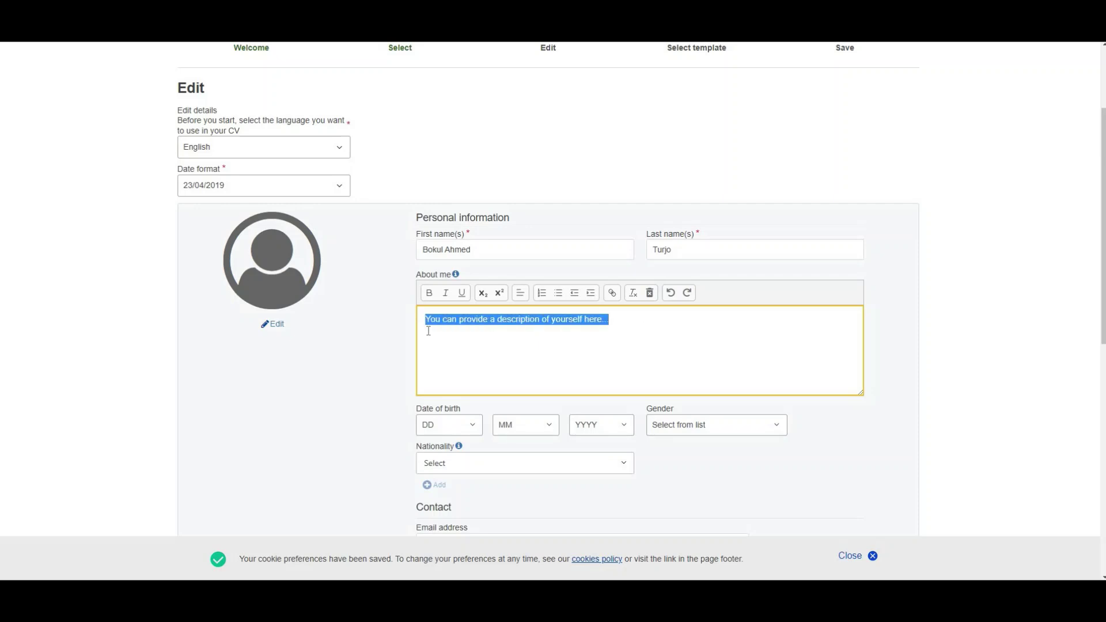
{"action": "key", "text": "BackSpace"}
{"action": "type", "text": "Highly motivated and talented painter with 2 years of experience seeking an opportunity to showcase artistic skills and contribute to a creative team. Committed to delivering exceptional quality work while meeting client specifications and deadlines. Eager to expand my knowledge and skills in the field of painting."}
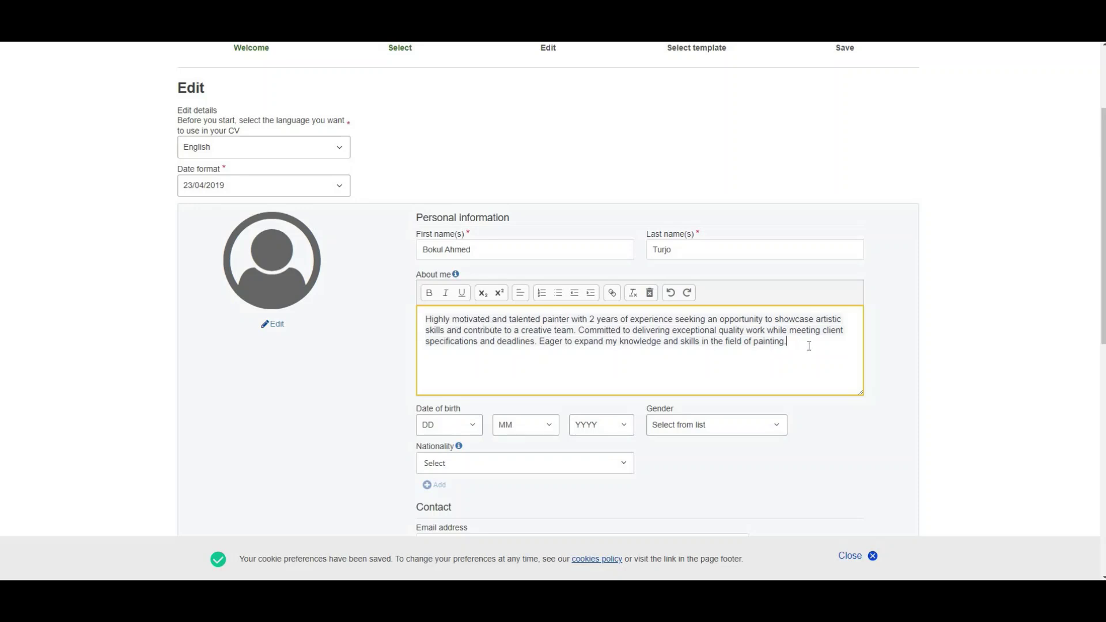
{"action": "left_click_drag", "start_coordinate": [809, 346], "coordinate": [423, 317]}
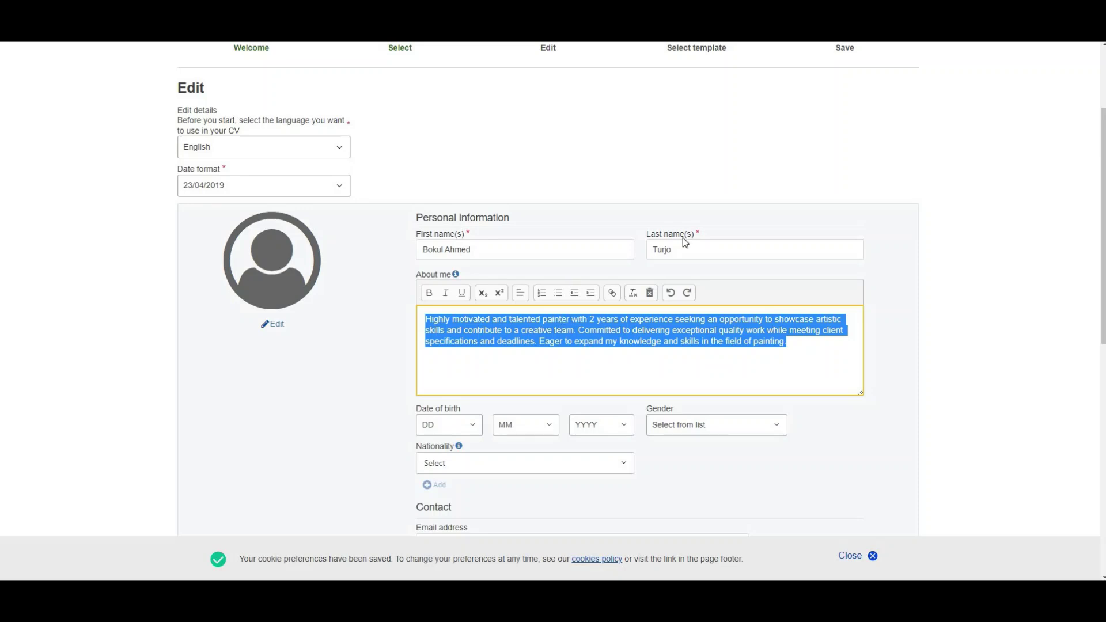
{"action": "left_click", "coordinate": [628, 341]}
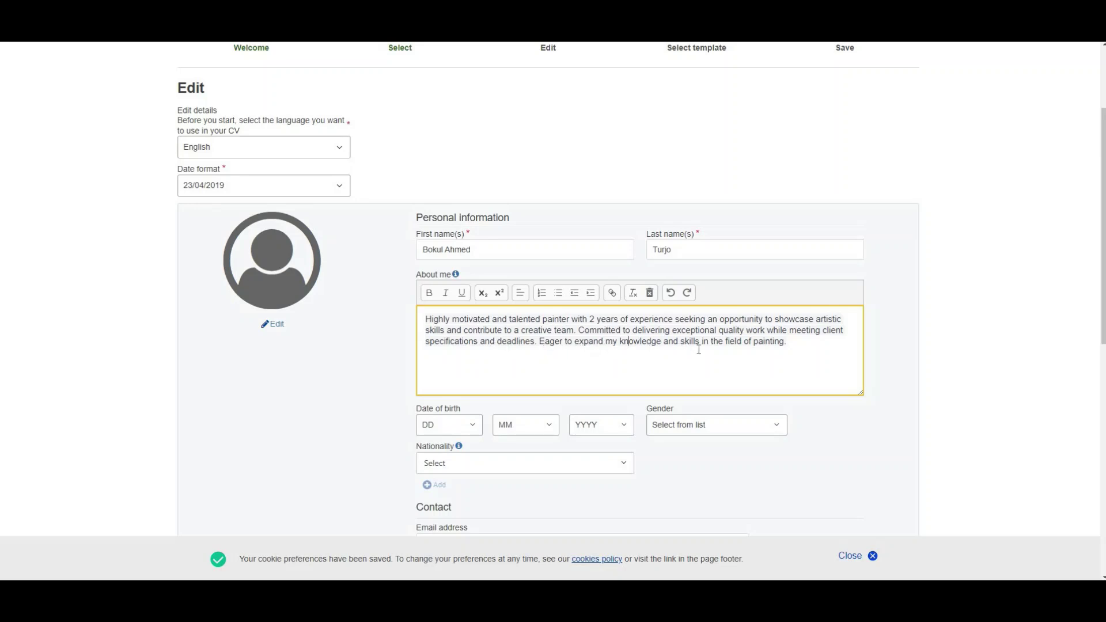
{"action": "left_click", "coordinate": [792, 344]}
{"action": "left_click_drag", "start_coordinate": [786, 343], "coordinate": [407, 312]}
{"action": "left_click", "coordinate": [613, 344]}
{"action": "left_click_drag", "start_coordinate": [1101, 185], "coordinate": [1099, 265]}
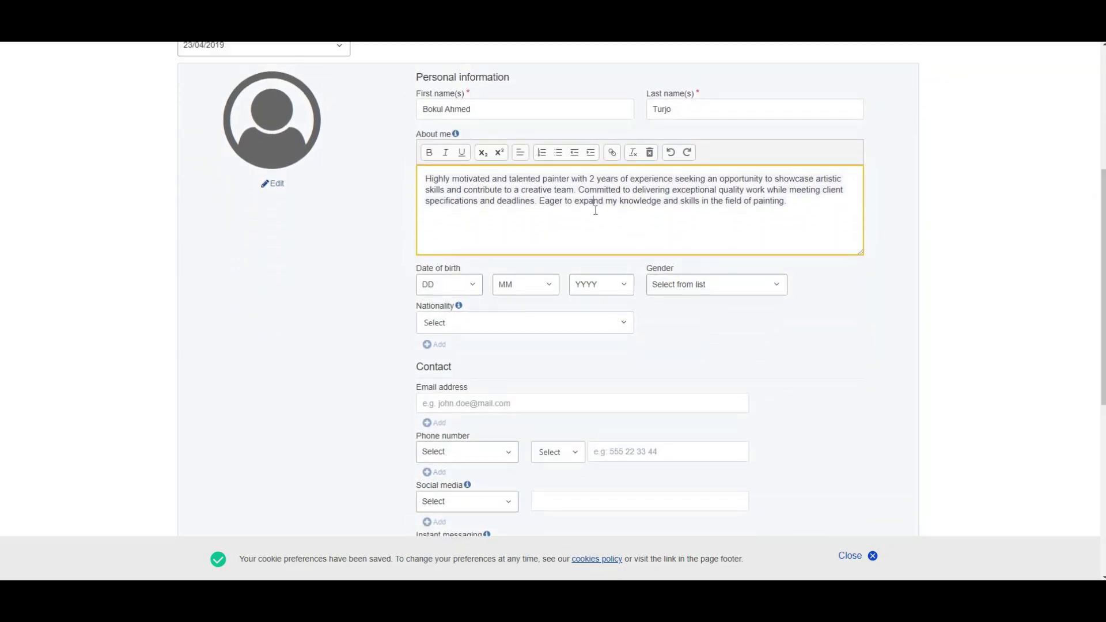
{"action": "left_click", "coordinate": [468, 286]}
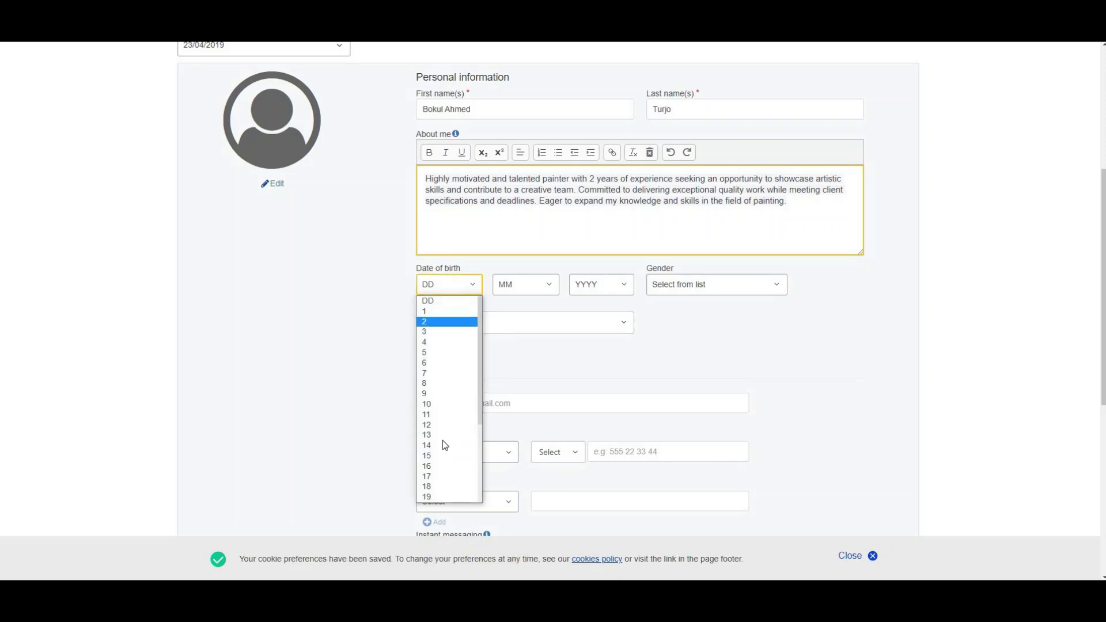
{"action": "left_click", "coordinate": [443, 465]}
{"action": "left_click", "coordinate": [541, 285]}
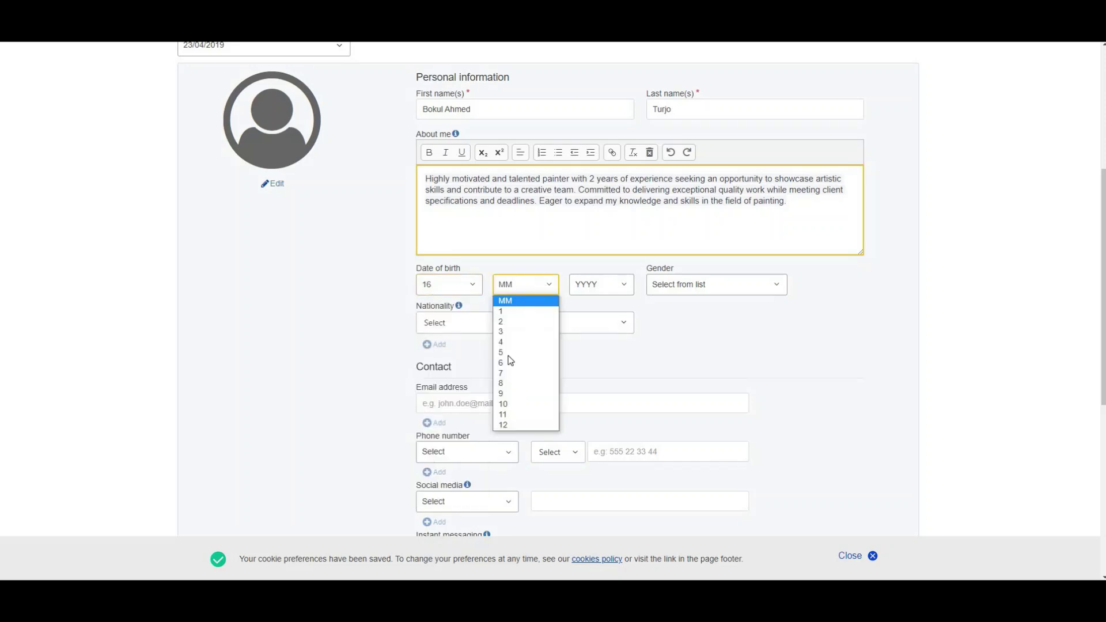
{"action": "left_click", "coordinate": [511, 363]}
{"action": "left_click", "coordinate": [622, 286]}
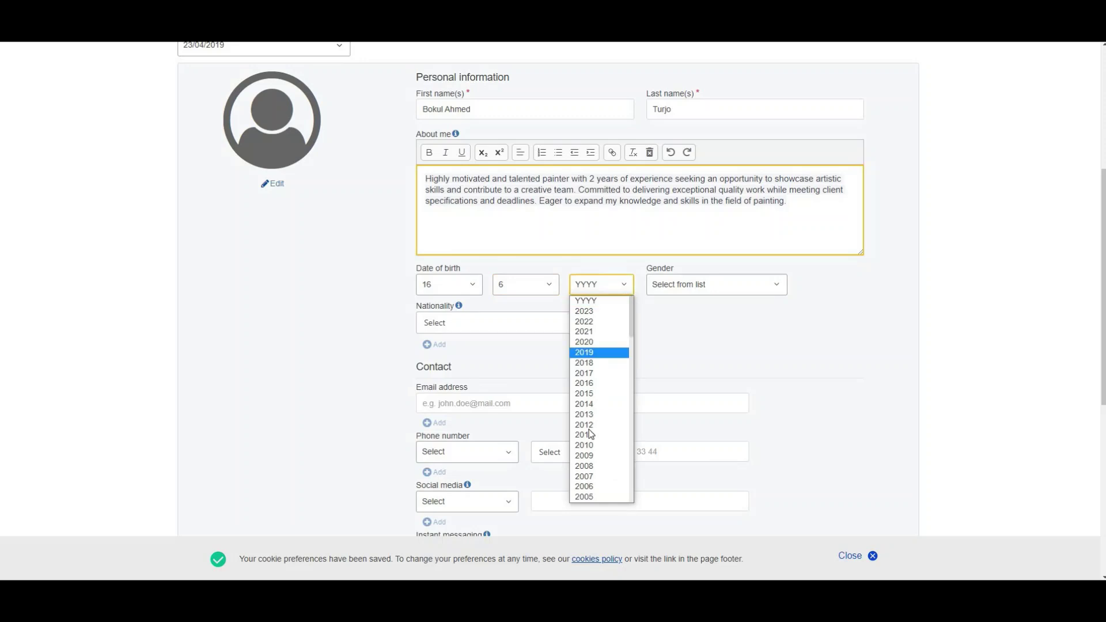
{"action": "left_click_drag", "start_coordinate": [631, 324], "coordinate": [632, 404]}
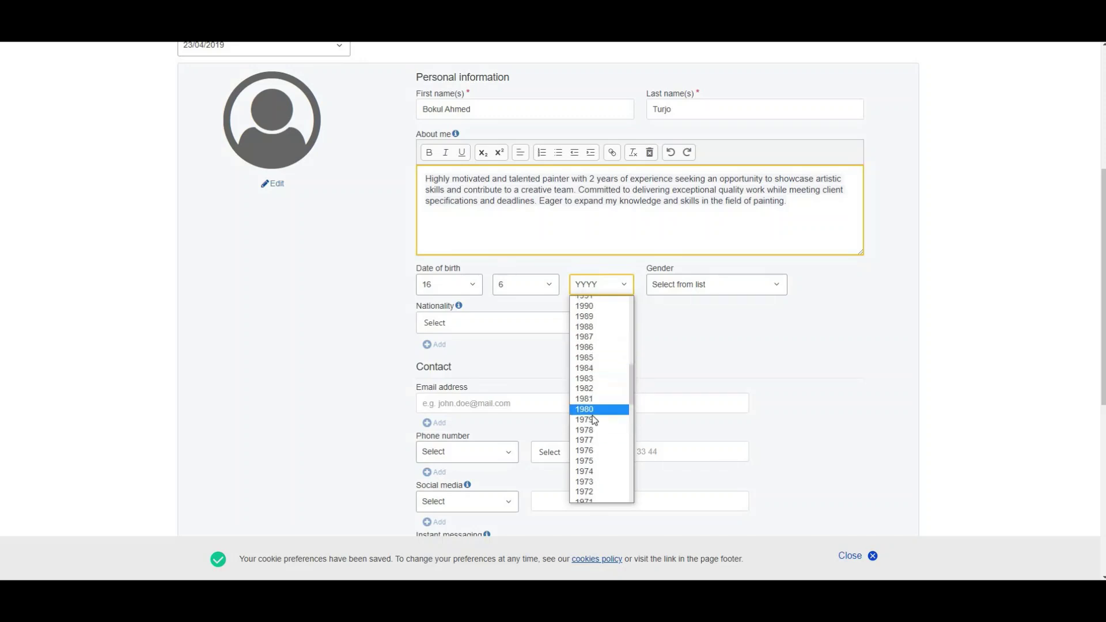
{"action": "left_click", "coordinate": [594, 305]}
Step: Set gender to Male and nationality to Bangladeshi
{"action": "left_click", "coordinate": [720, 284]}
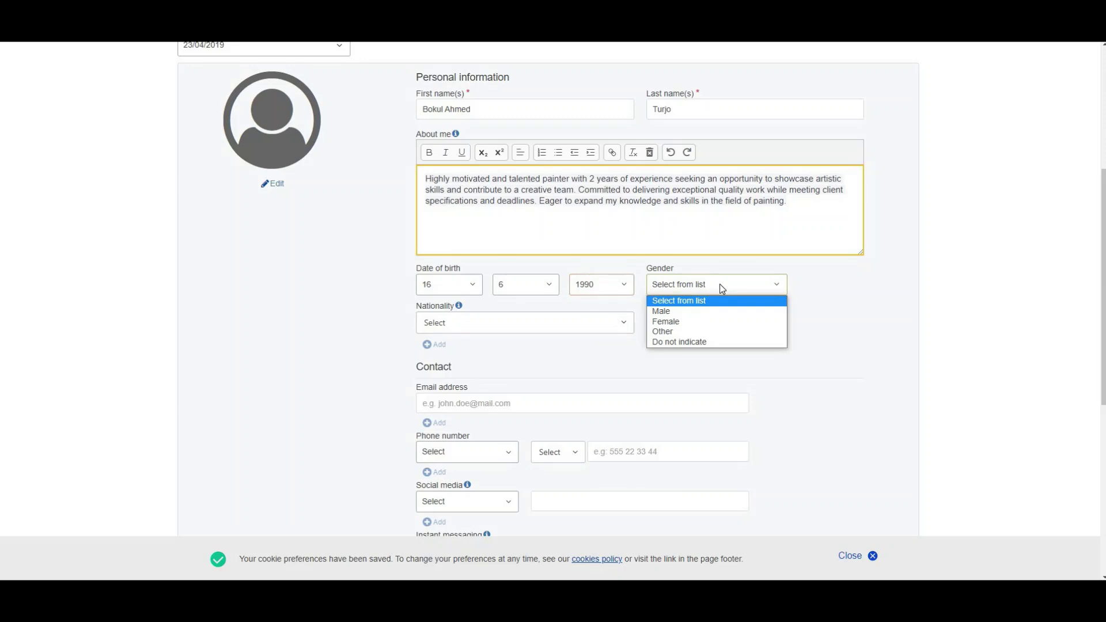
{"action": "left_click", "coordinate": [686, 308]}
{"action": "left_click", "coordinate": [552, 325]}
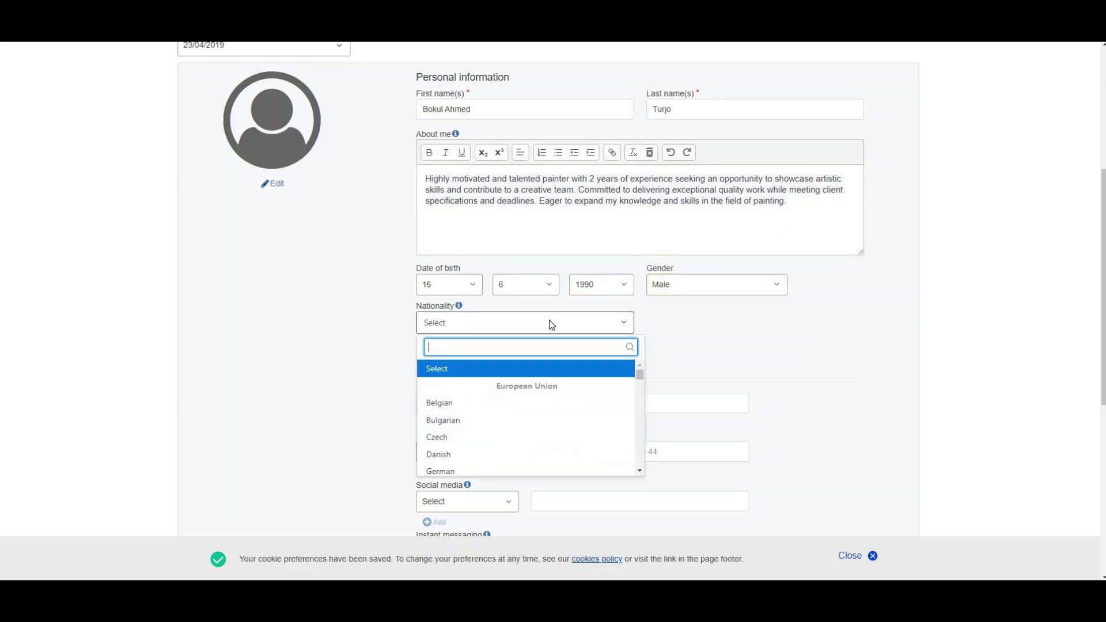
{"action": "type", "text": "bbb"}
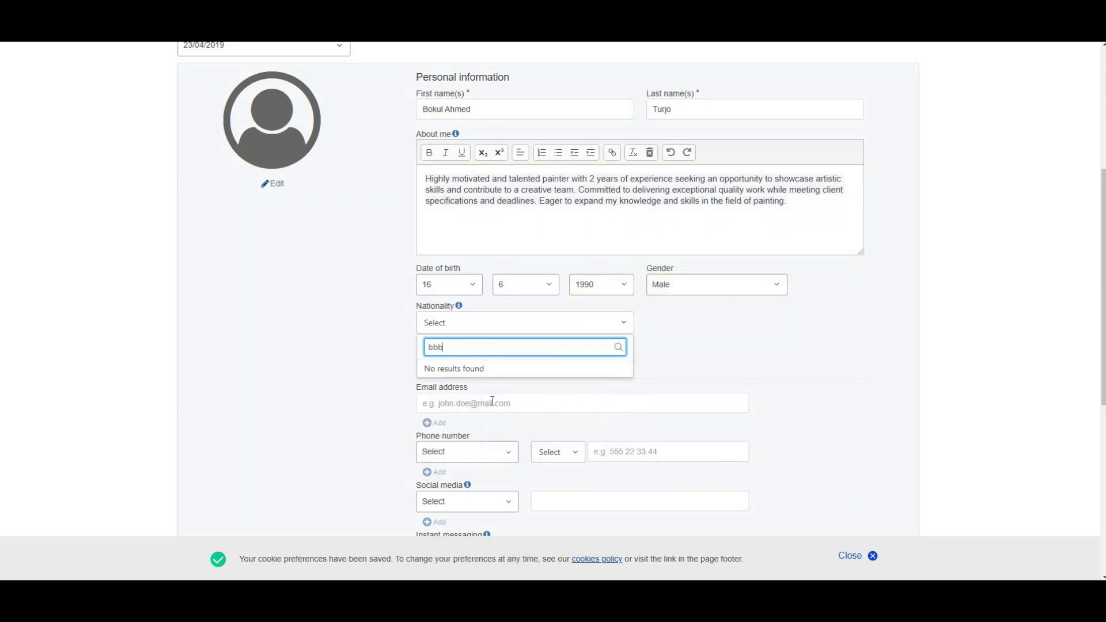
{"action": "key", "text": "BackSpace"}
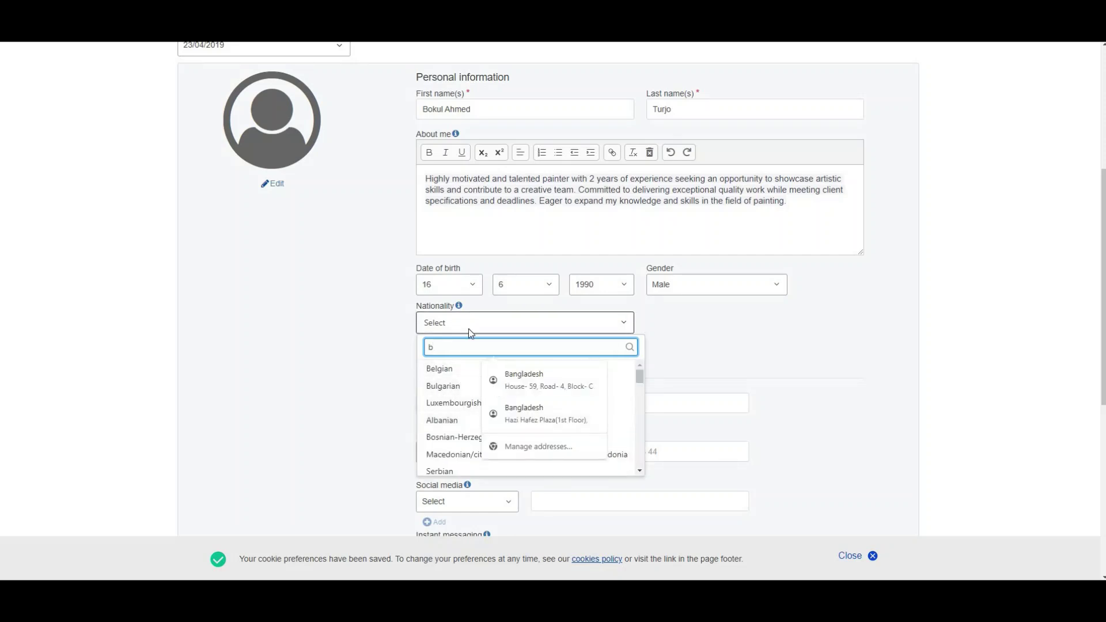
{"action": "type", "text": "ang"}
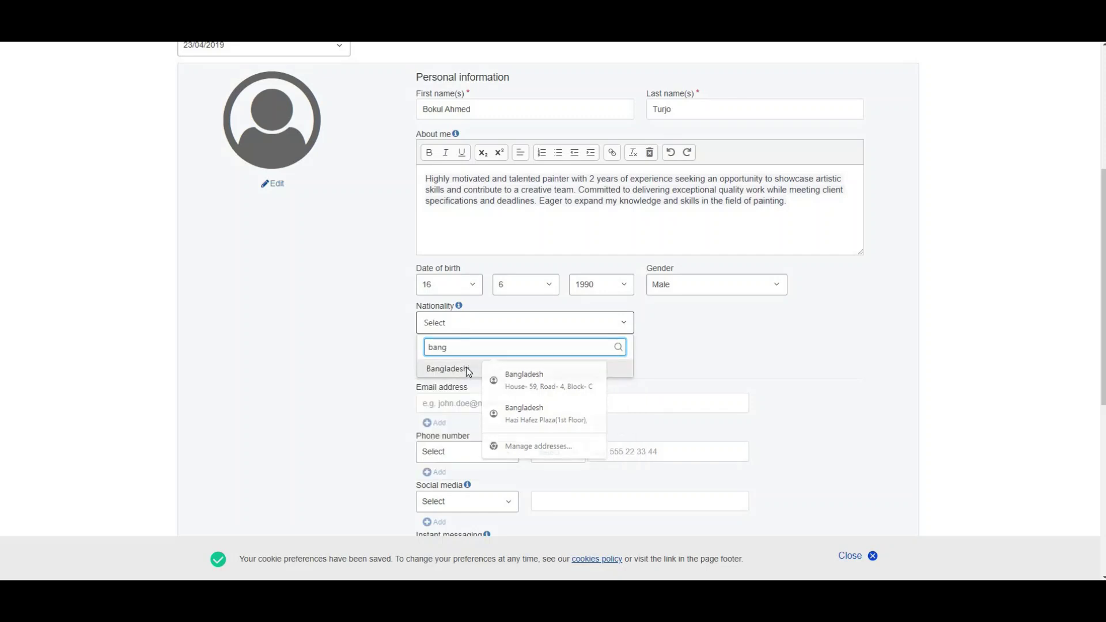
{"action": "left_click", "coordinate": [465, 367]}
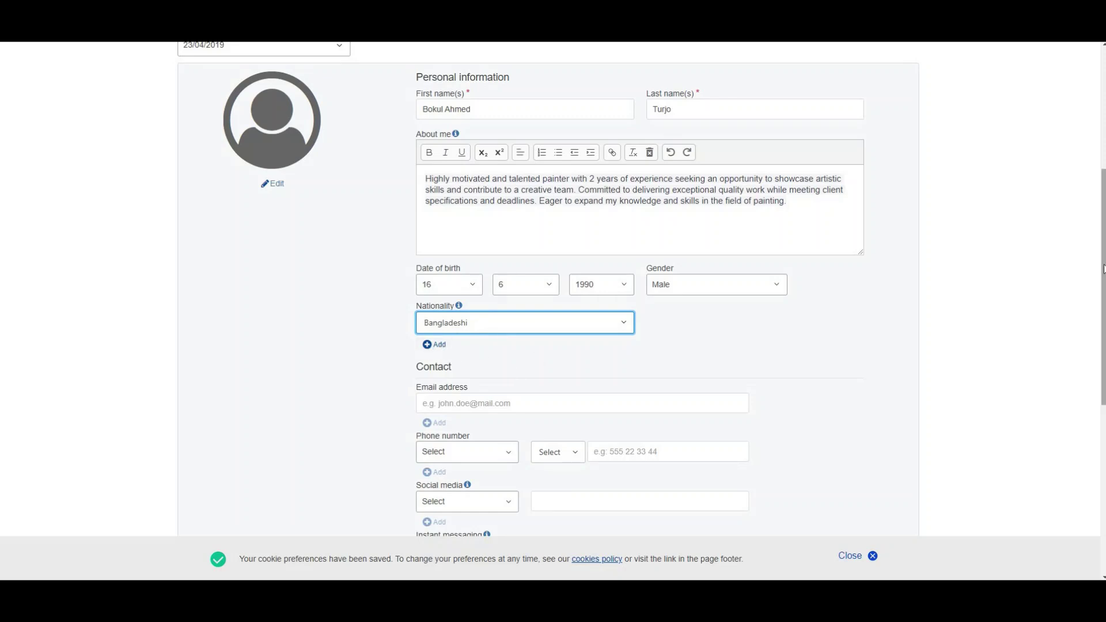
Step: Enter the contact e-mail address
{"action": "scroll", "coordinate": [1103, 269], "scroll_direction": "down", "scroll_amount": 3}
{"action": "left_click", "coordinate": [448, 212]}
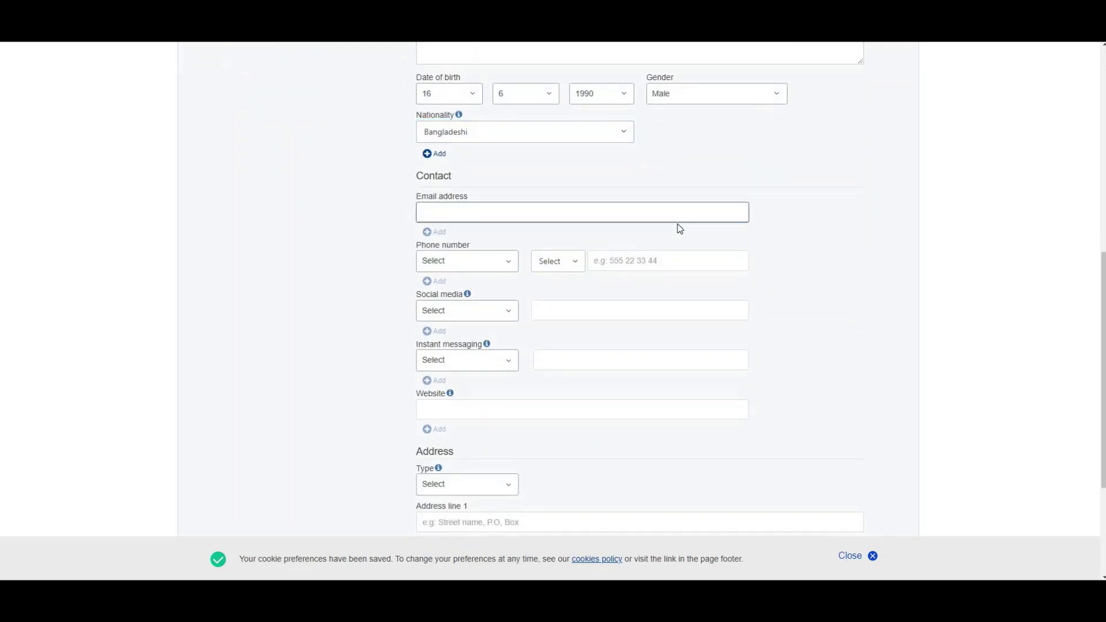
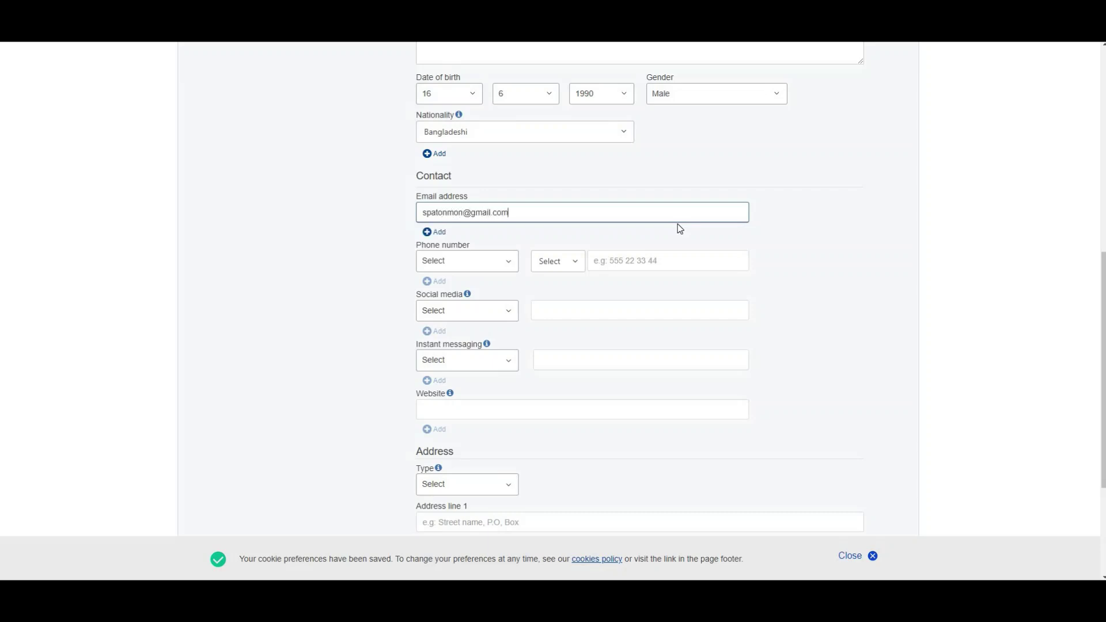
Step: Add a Home phone number with the Bangladesh +880 country code
{"action": "left_click", "coordinate": [491, 267]}
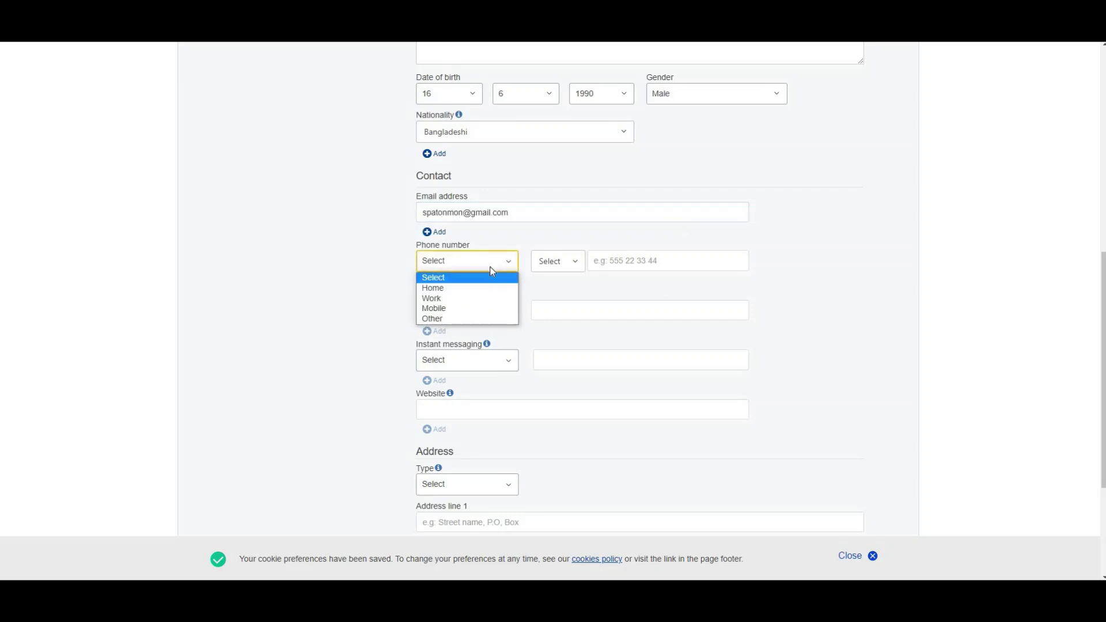
{"action": "left_click", "coordinate": [451, 290]}
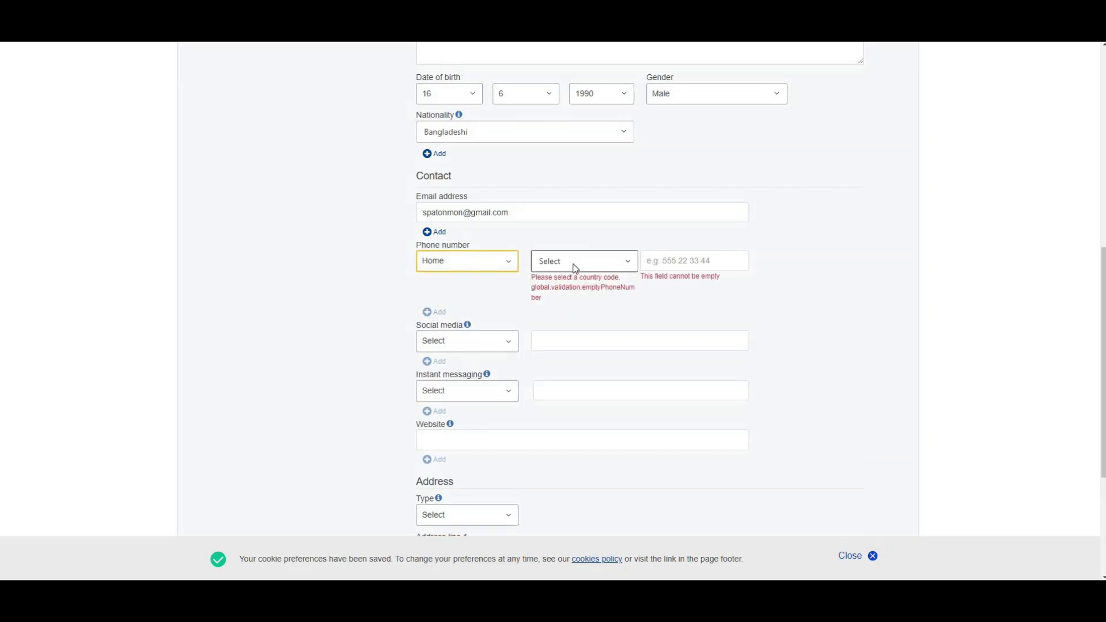
{"action": "left_click", "coordinate": [607, 269]}
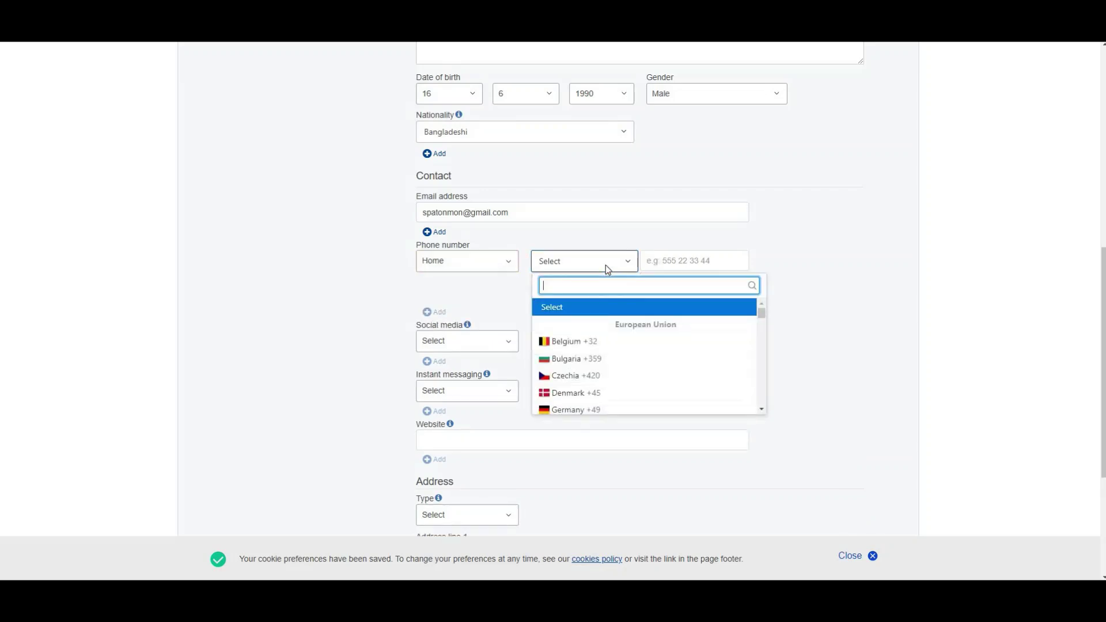
{"action": "type", "text": "b"}
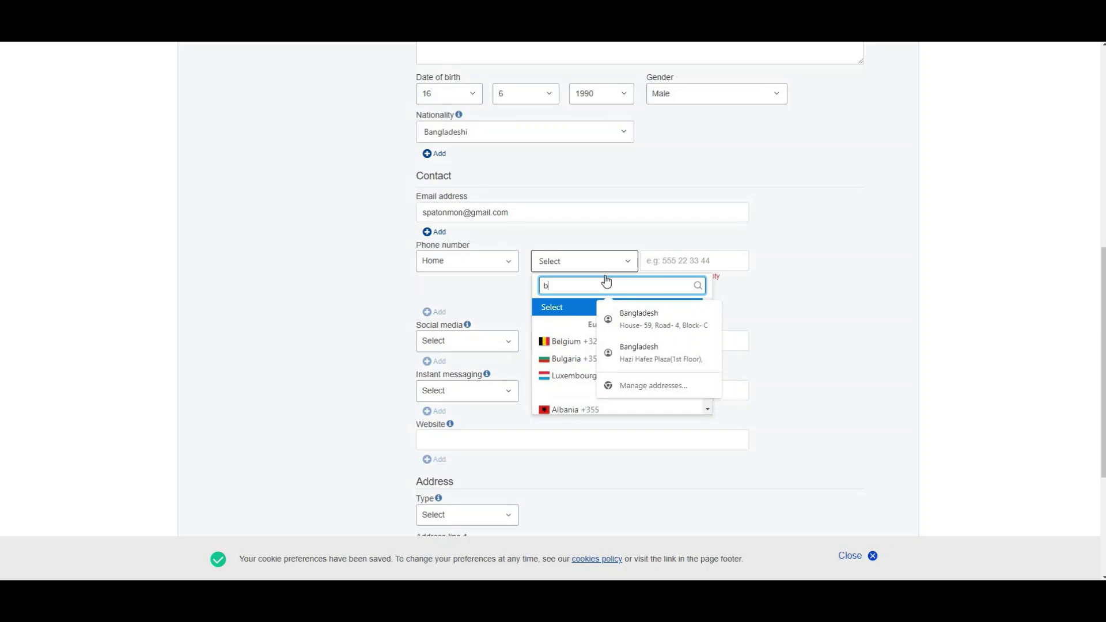
{"action": "type", "text": "angladesh"}
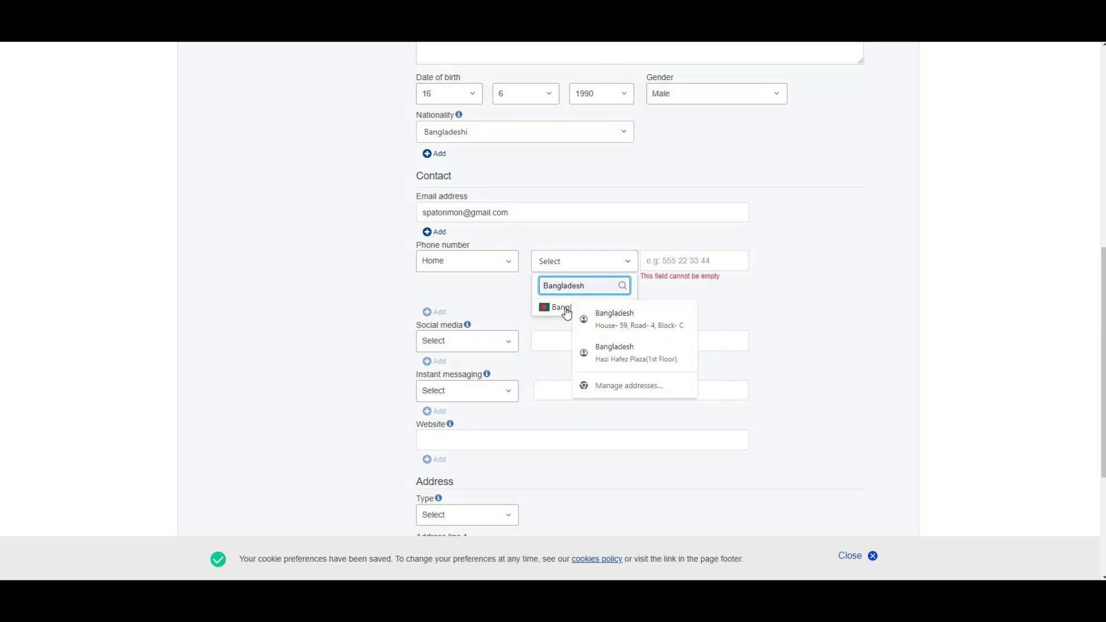
{"action": "left_click", "coordinate": [561, 309]}
{"action": "left_click", "coordinate": [665, 266]}
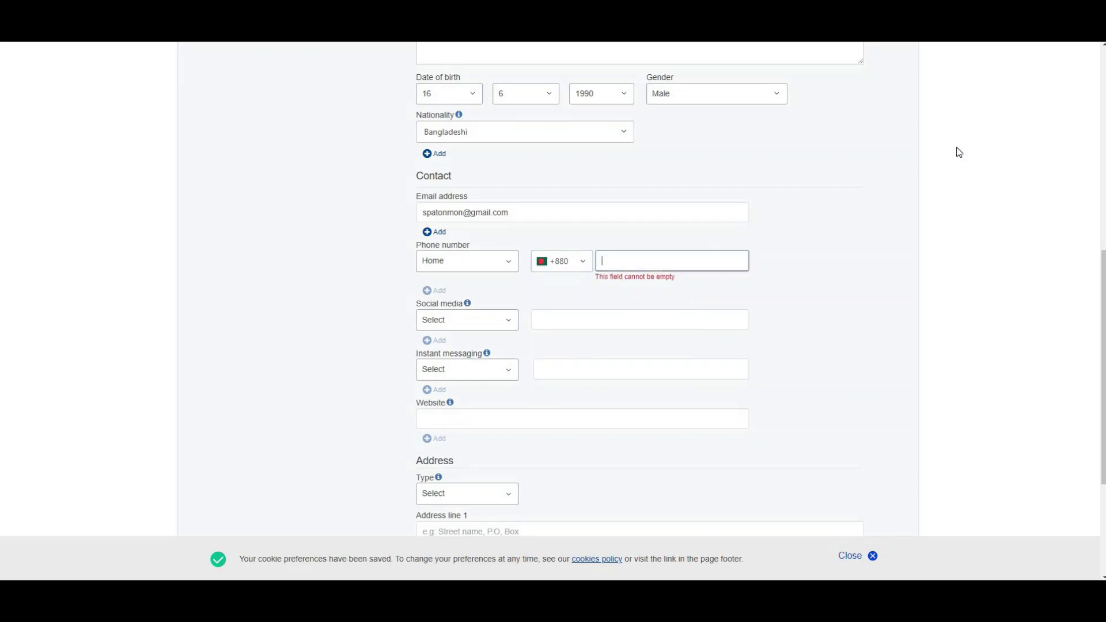
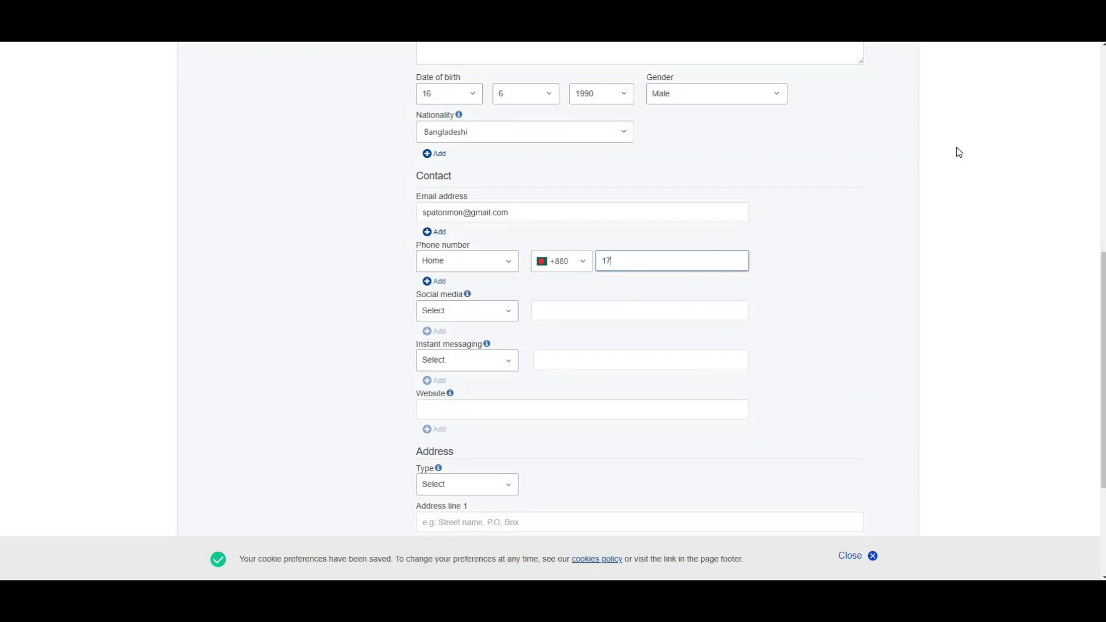
Step: Add a LinkedIn profile link under Social media
{"action": "left_click", "coordinate": [491, 315]}
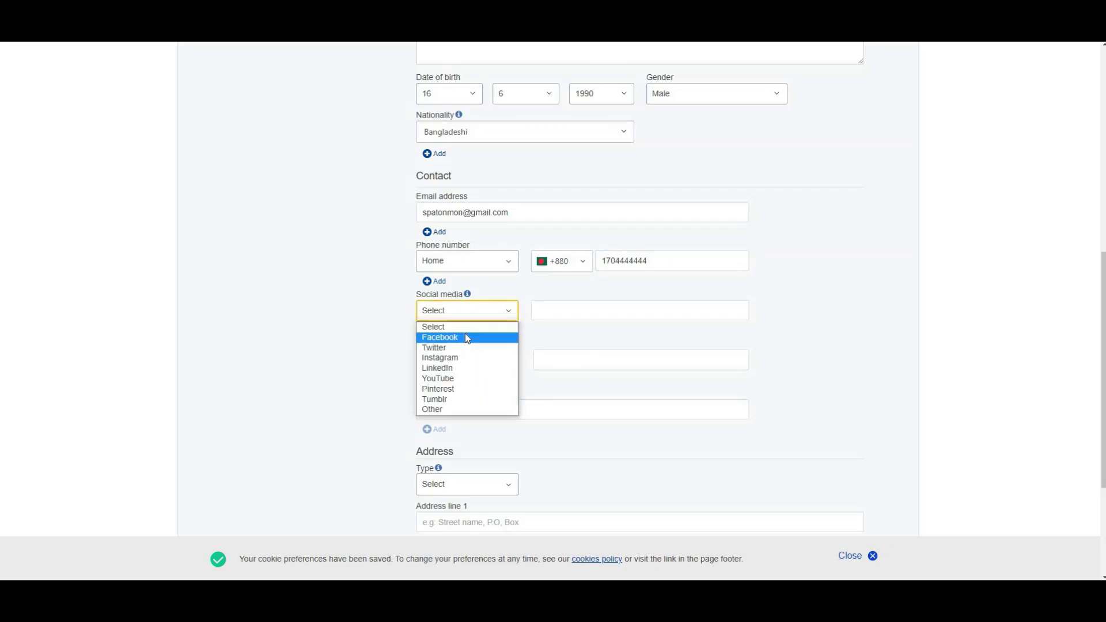
{"action": "left_click", "coordinate": [455, 367]}
{"action": "left_click", "coordinate": [577, 310]}
{"action": "type", "text": "tripforjob"}
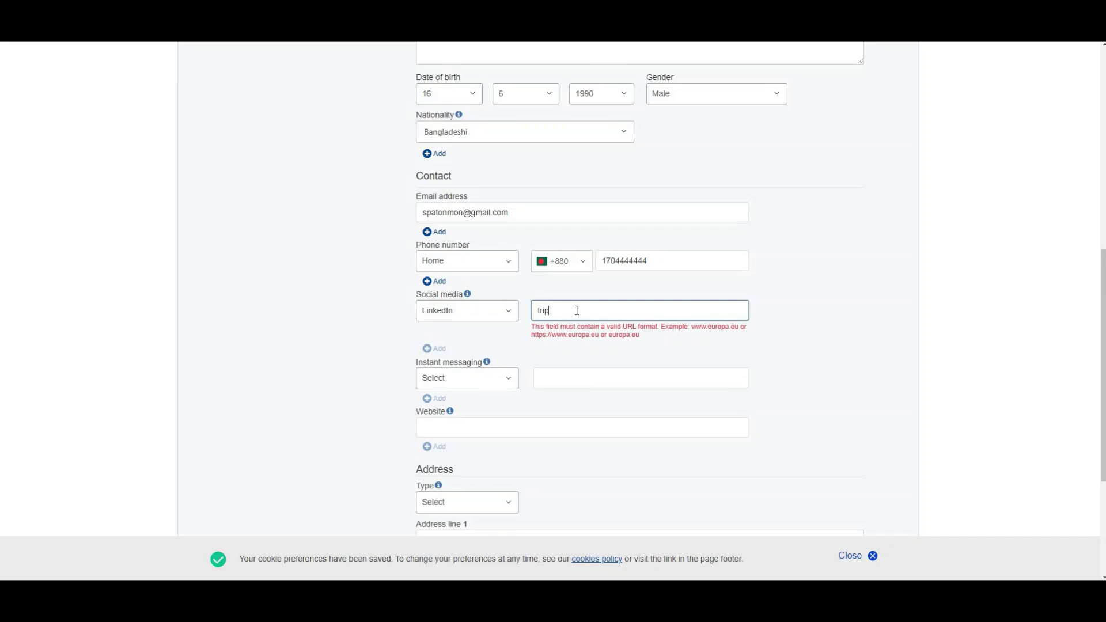
{"action": "left_click", "coordinate": [533, 318]}
{"action": "type", "text": "linkedin.com"}
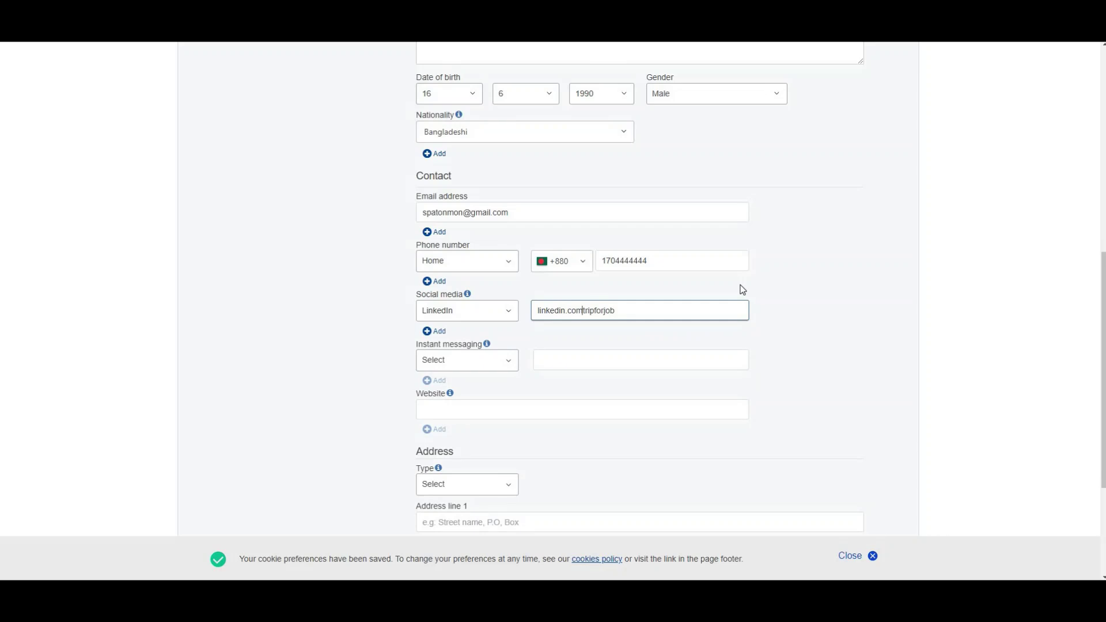
{"action": "type", "text": "/"}
{"action": "left_click", "coordinate": [576, 343]}
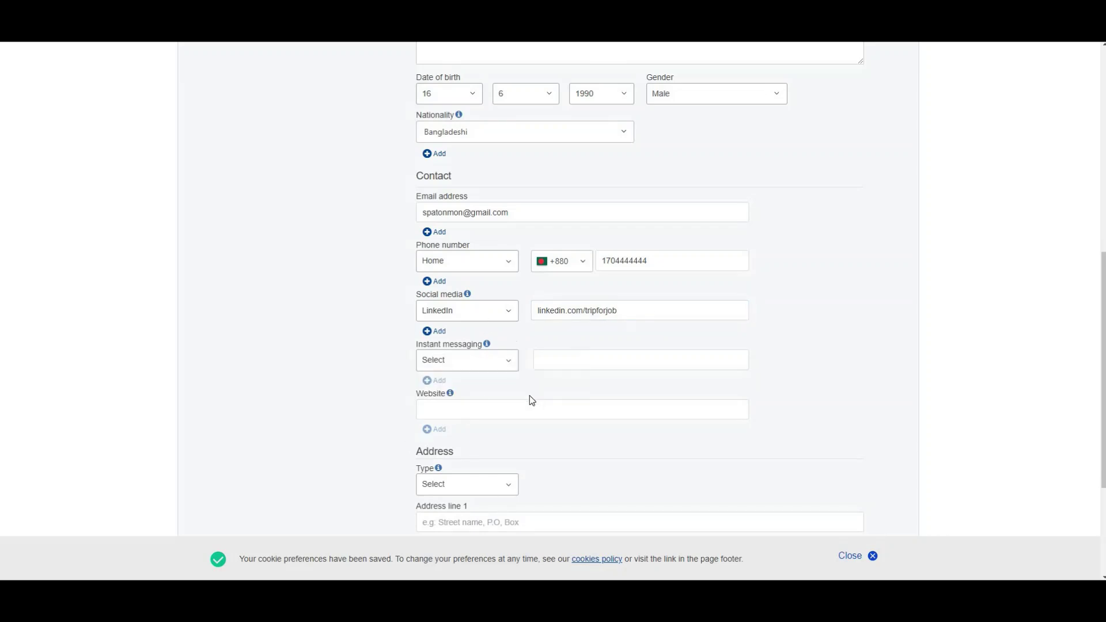
{"action": "left_click", "coordinate": [462, 409]}
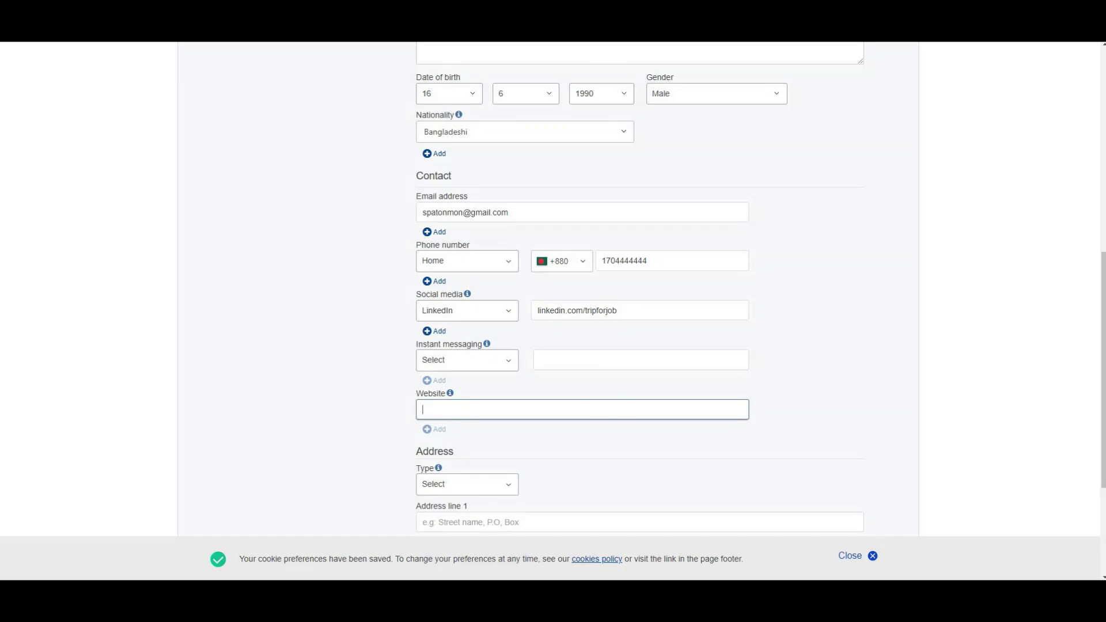
Step: Add a Home address from a saved suggestion, with country Bangladesh
{"action": "scroll", "coordinate": [1101, 271], "scroll_direction": "down", "scroll_amount": 1}
{"action": "scroll", "coordinate": [580, 317], "scroll_direction": "down", "scroll_amount": 2}
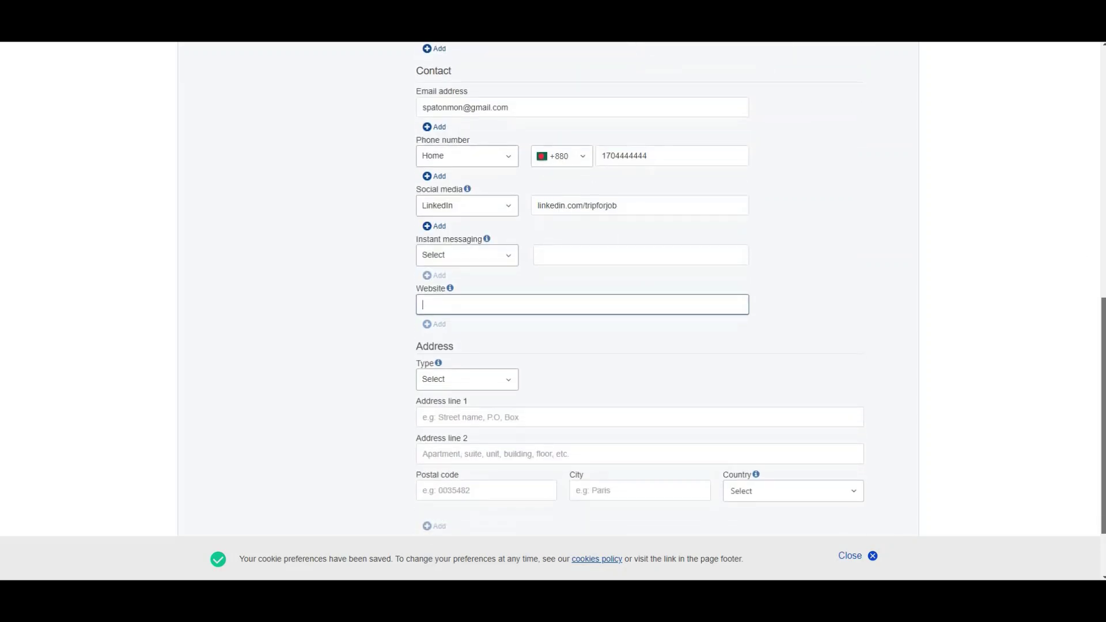
{"action": "left_click", "coordinate": [454, 292]}
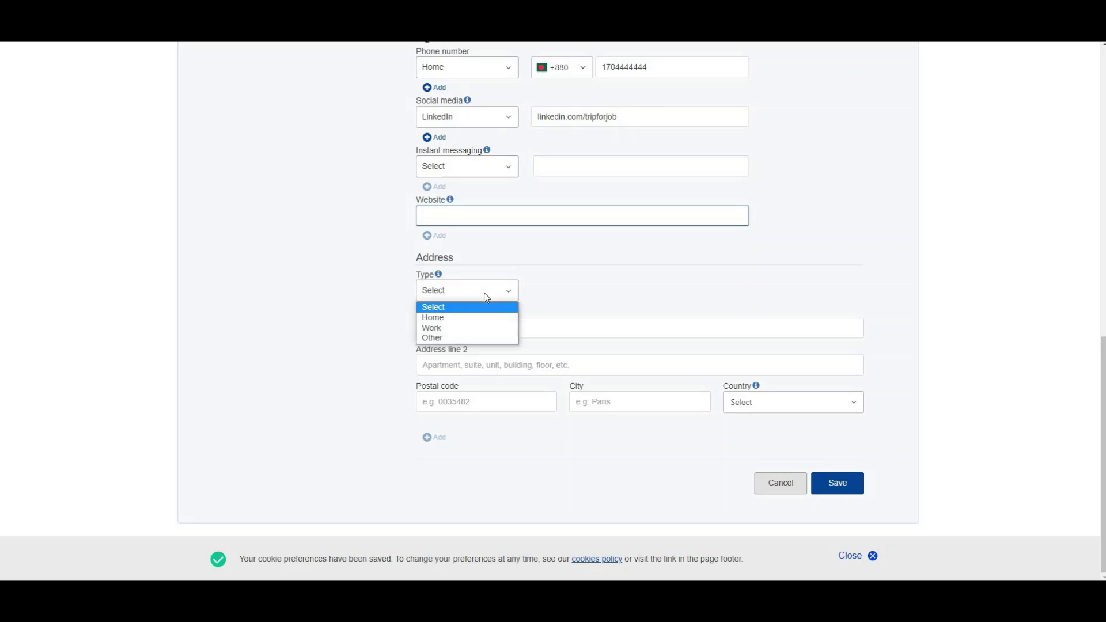
{"action": "left_click", "coordinate": [453, 318]}
{"action": "left_click", "coordinate": [456, 329]}
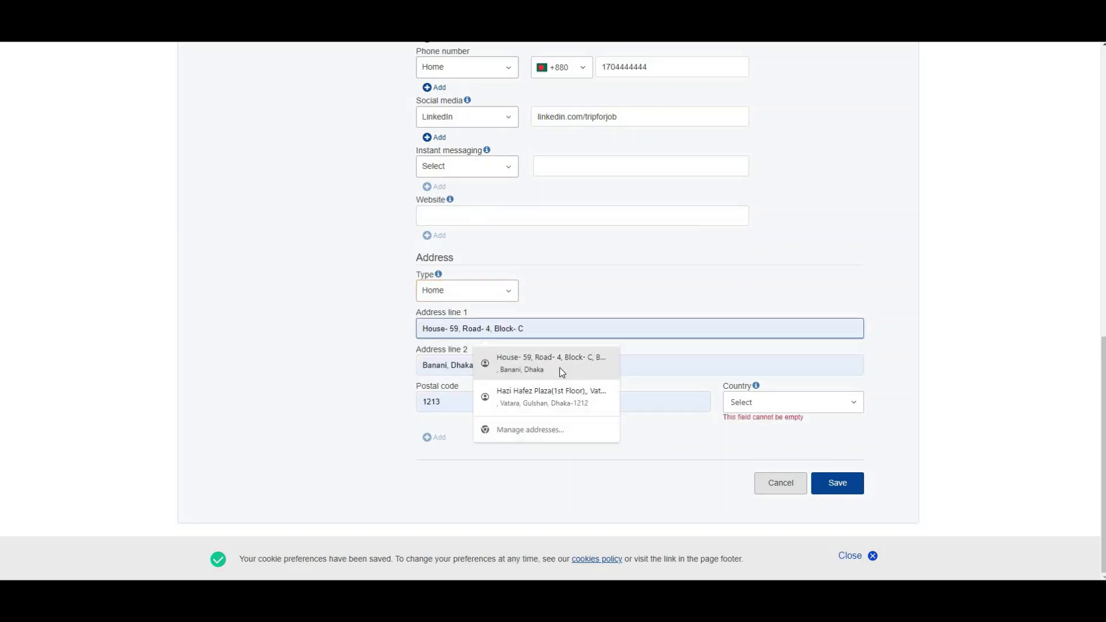
{"action": "left_click", "coordinate": [561, 372]}
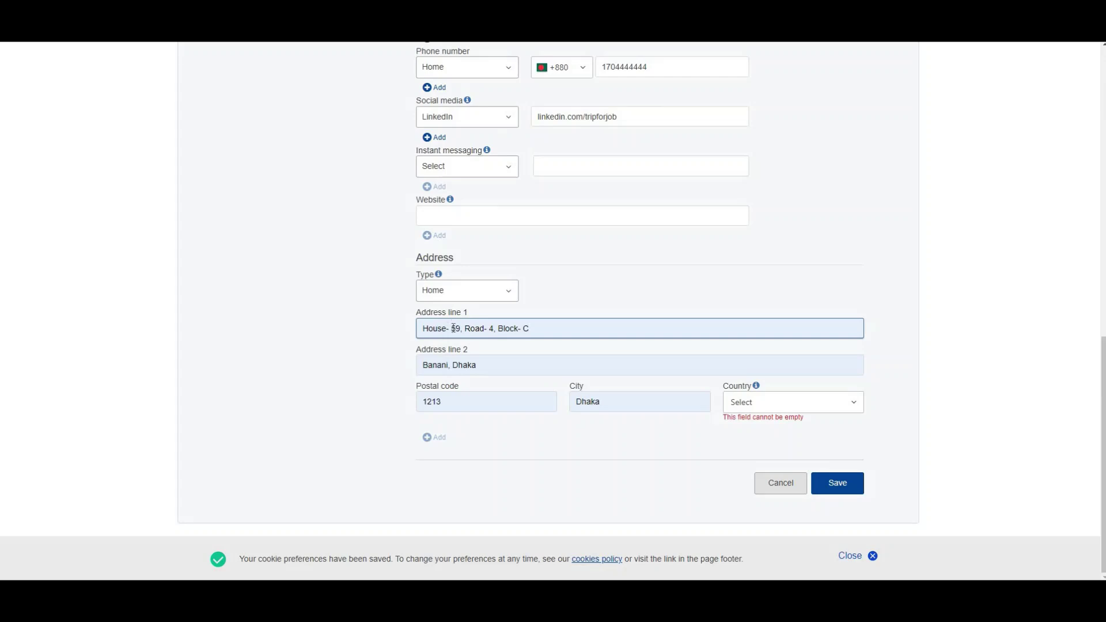
{"action": "left_click", "coordinate": [796, 405]}
{"action": "type", "text": "b"}
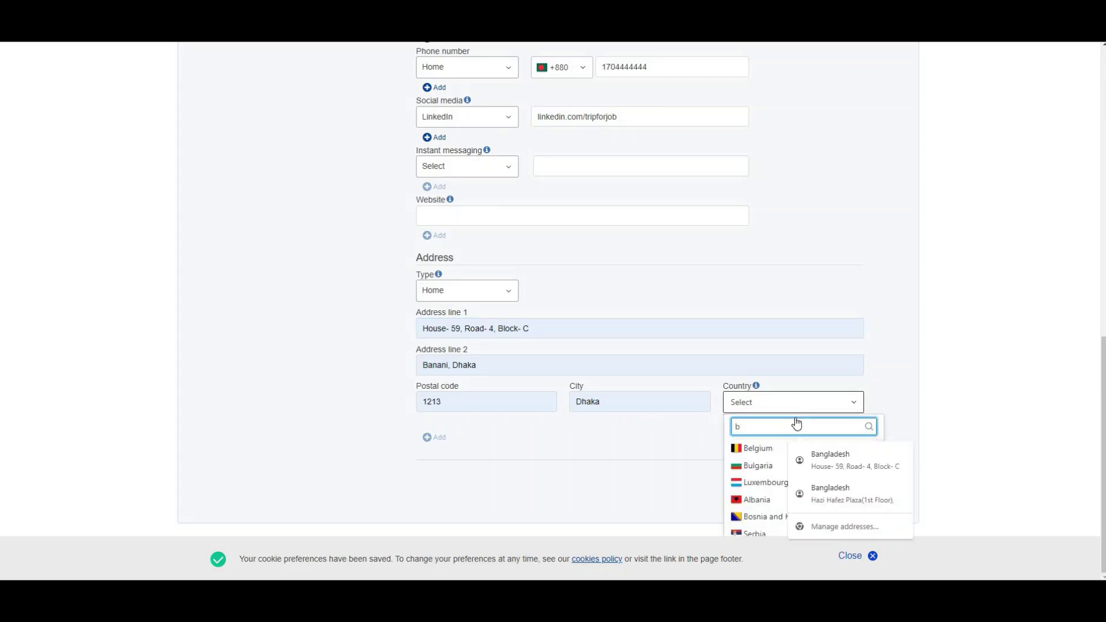
{"action": "type", "text": "ang"}
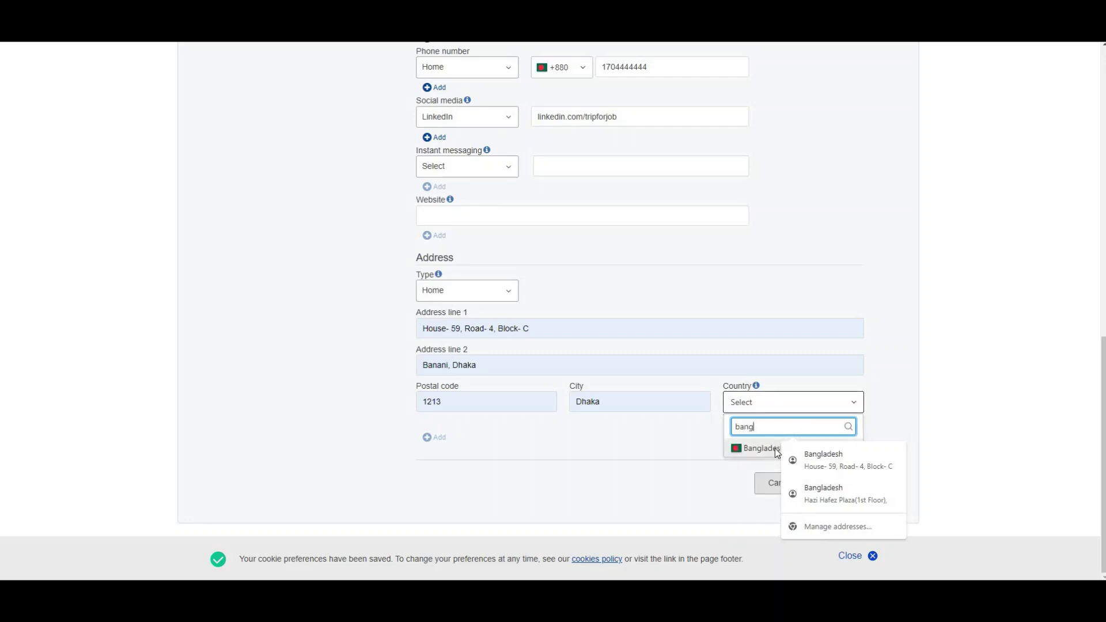
{"action": "left_click", "coordinate": [772, 448]}
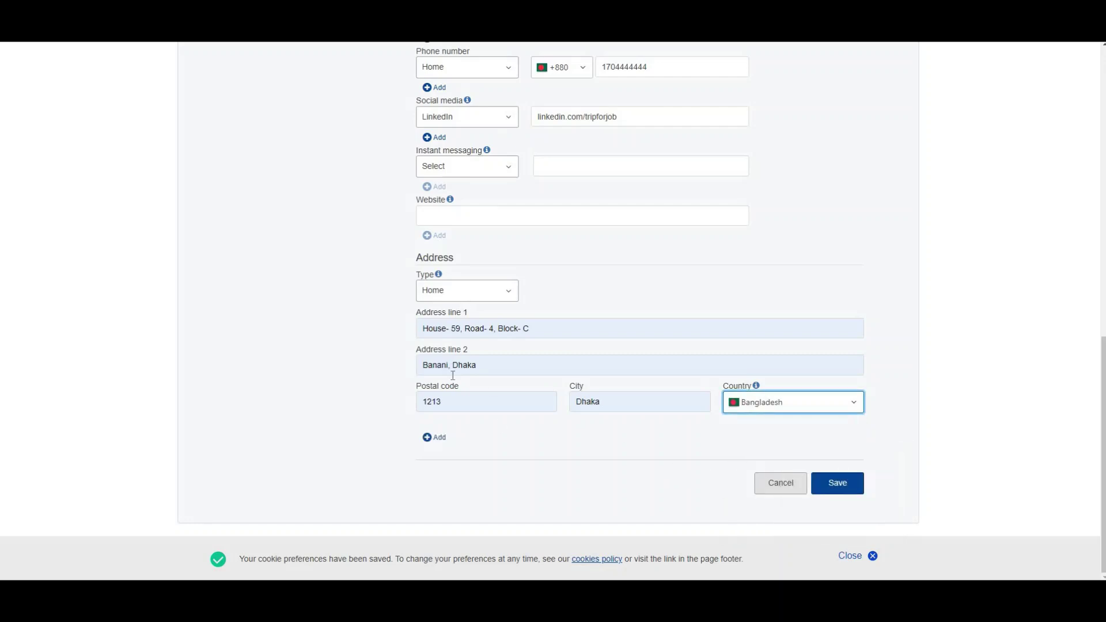
Step: Add a second Work address in Bangladesh from a saved suggestion and save the details
{"action": "left_click", "coordinate": [435, 437]}
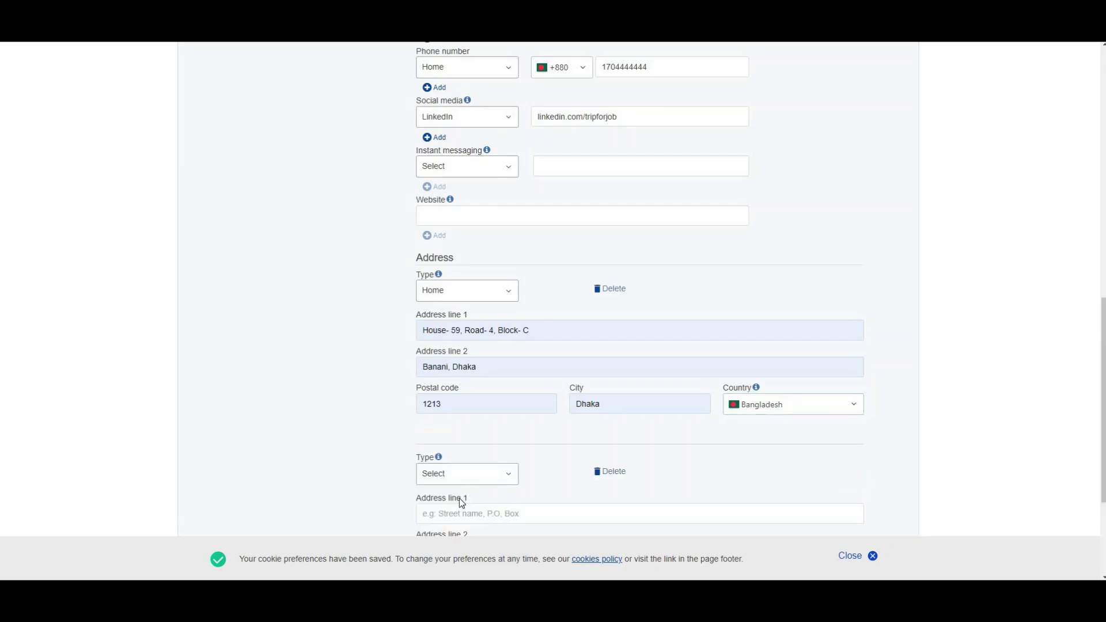
{"action": "left_click", "coordinate": [471, 476]}
{"action": "left_click", "coordinate": [451, 506]}
{"action": "scroll", "coordinate": [451, 505], "scroll_direction": "down", "scroll_amount": 3}
{"action": "left_click", "coordinate": [506, 328]}
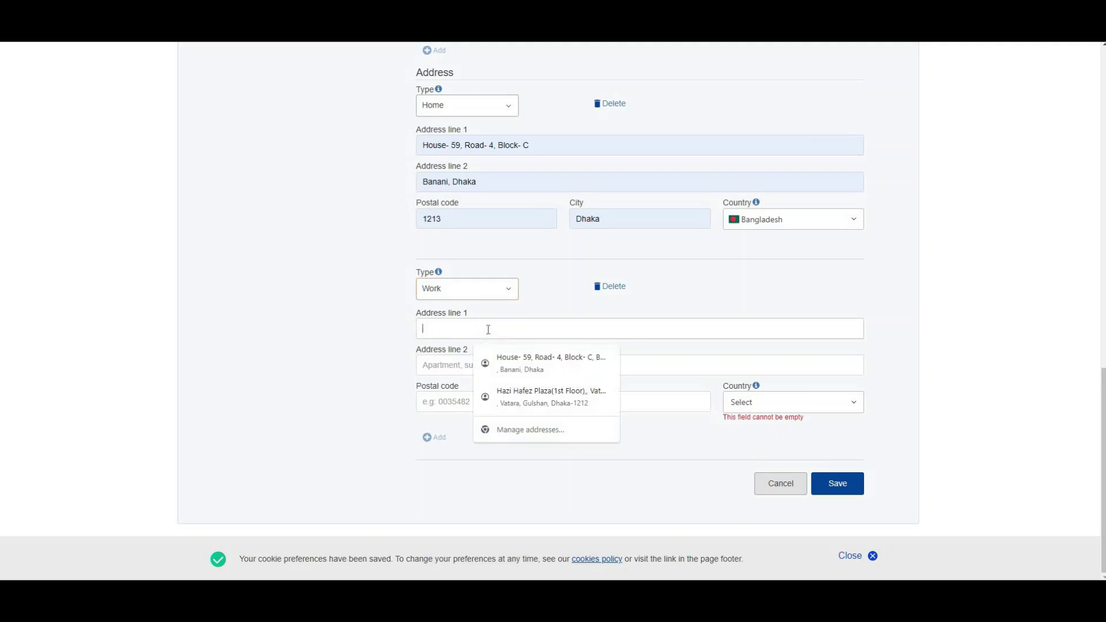
{"action": "left_click", "coordinate": [527, 399]}
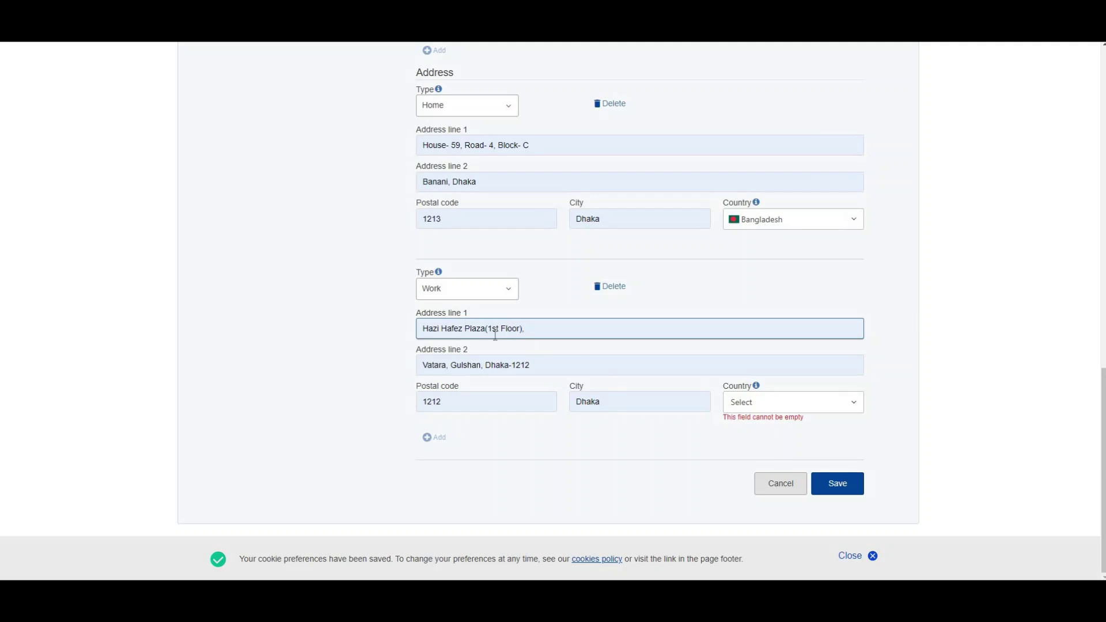
{"action": "left_click", "coordinate": [779, 403]}
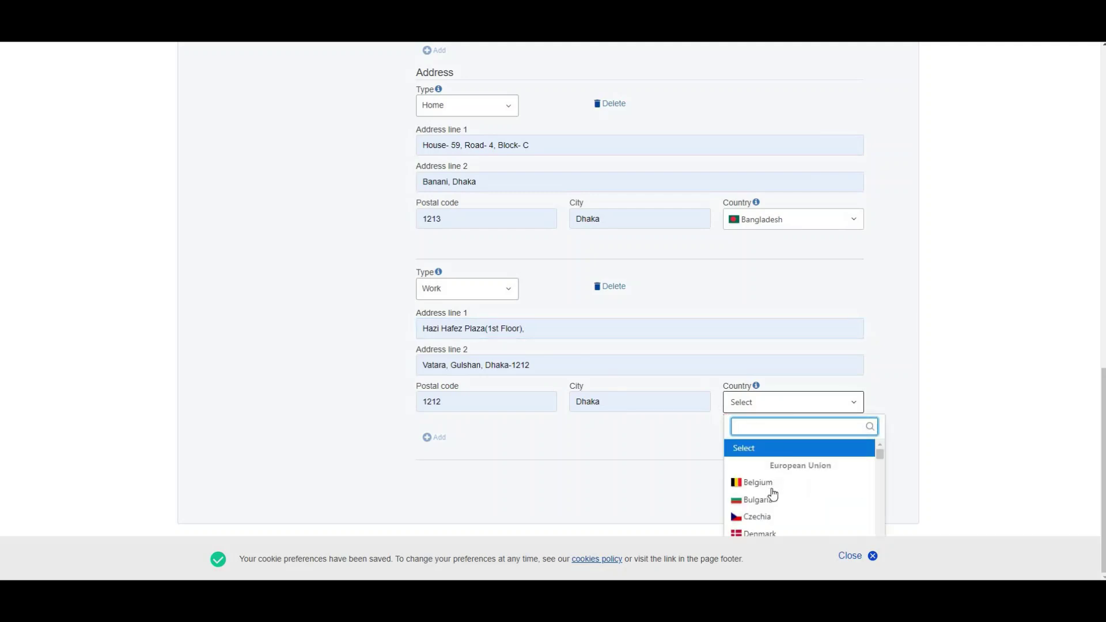
{"action": "type", "text": "bangla"}
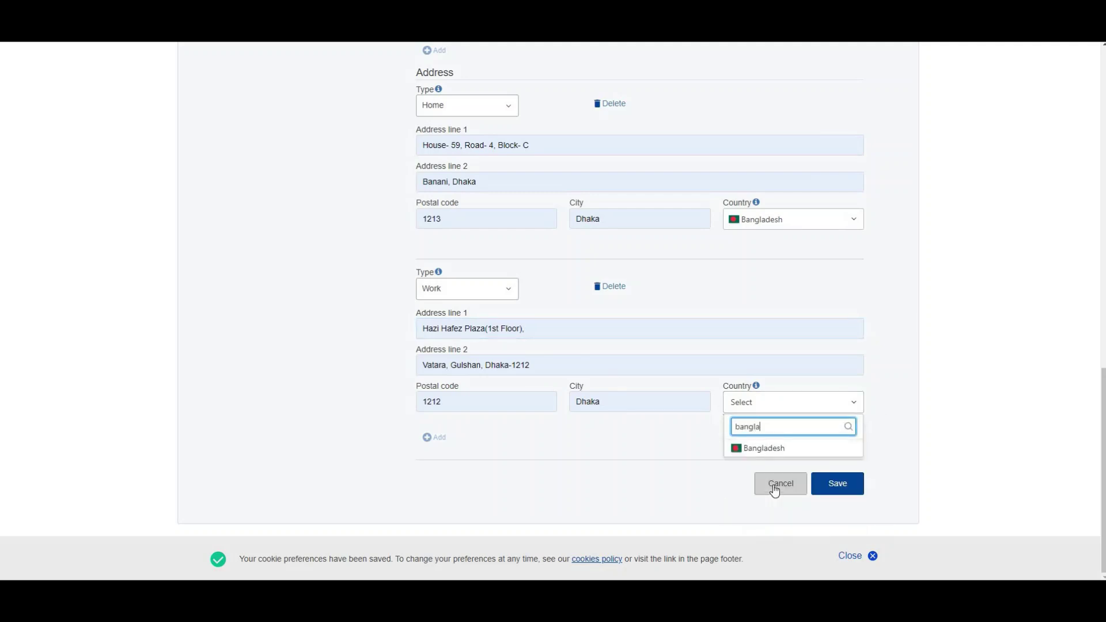
{"action": "left_click", "coordinate": [772, 449]}
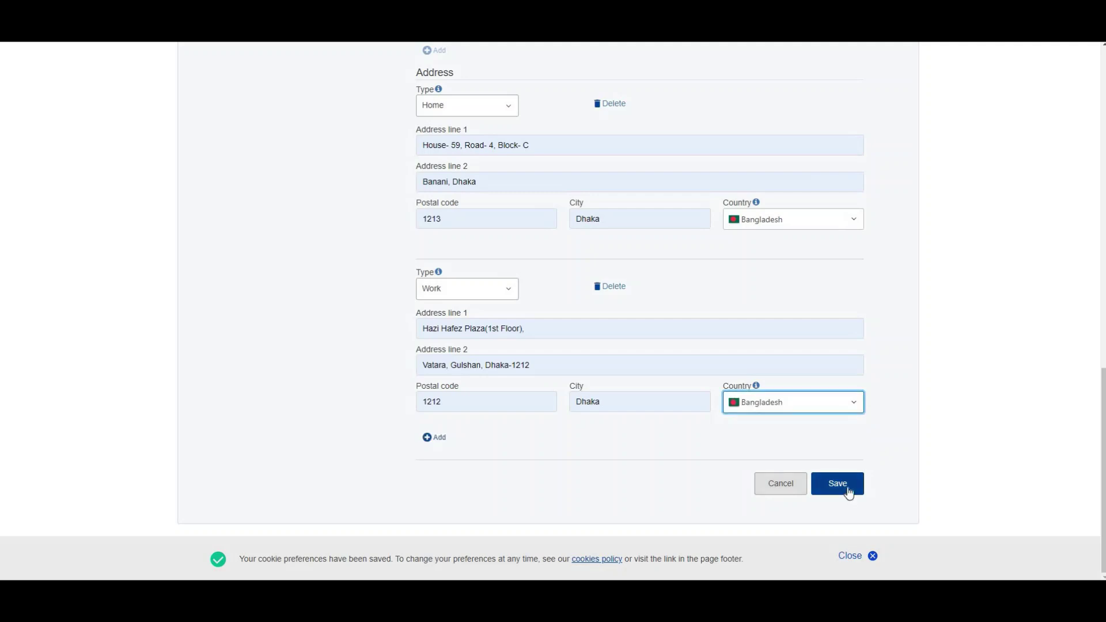
{"action": "left_click", "coordinate": [838, 484]}
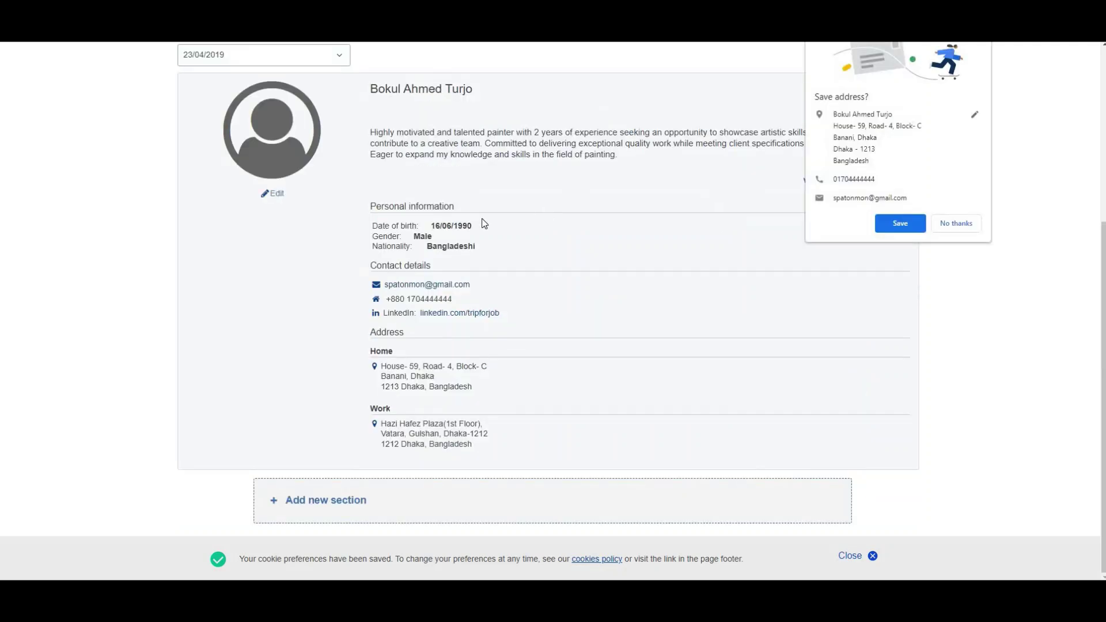
Step: Decline the browser's offer to save the address and open the profile picture editor
{"action": "left_click", "coordinate": [958, 224]}
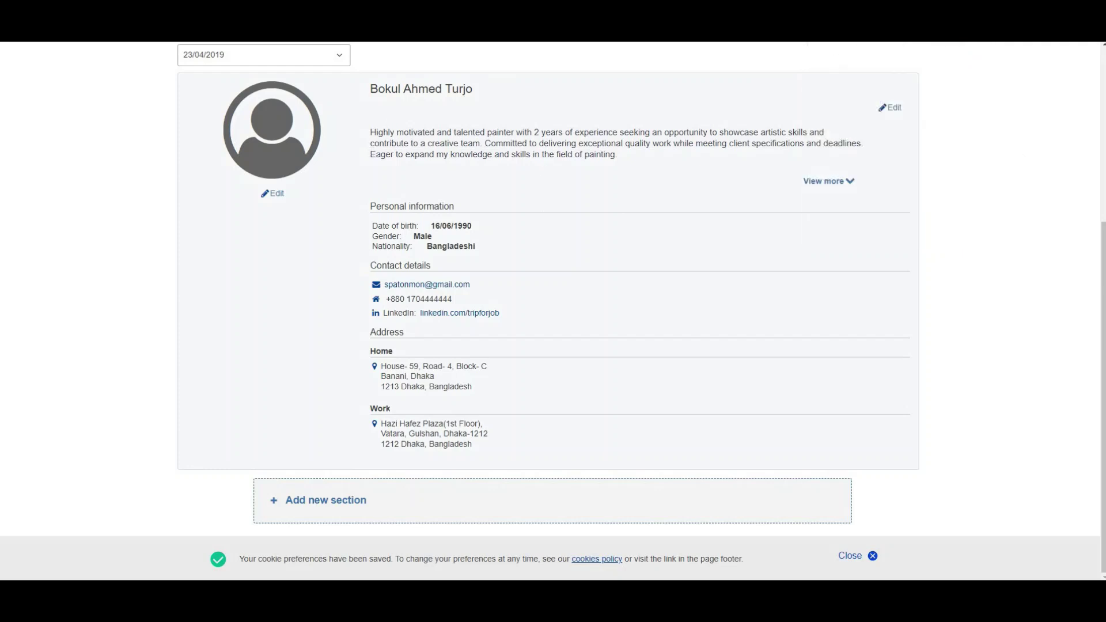
{"action": "scroll", "coordinate": [553, 294], "scroll_direction": "up", "scroll_amount": 2}
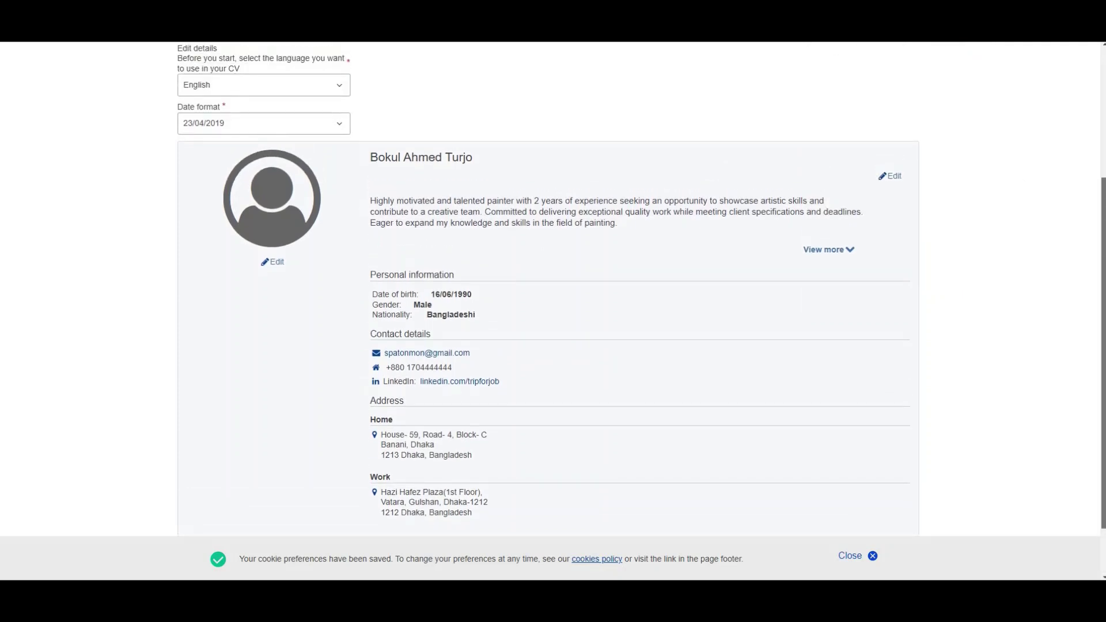
{"action": "scroll", "coordinate": [553, 294], "scroll_direction": "down", "scroll_amount": 2}
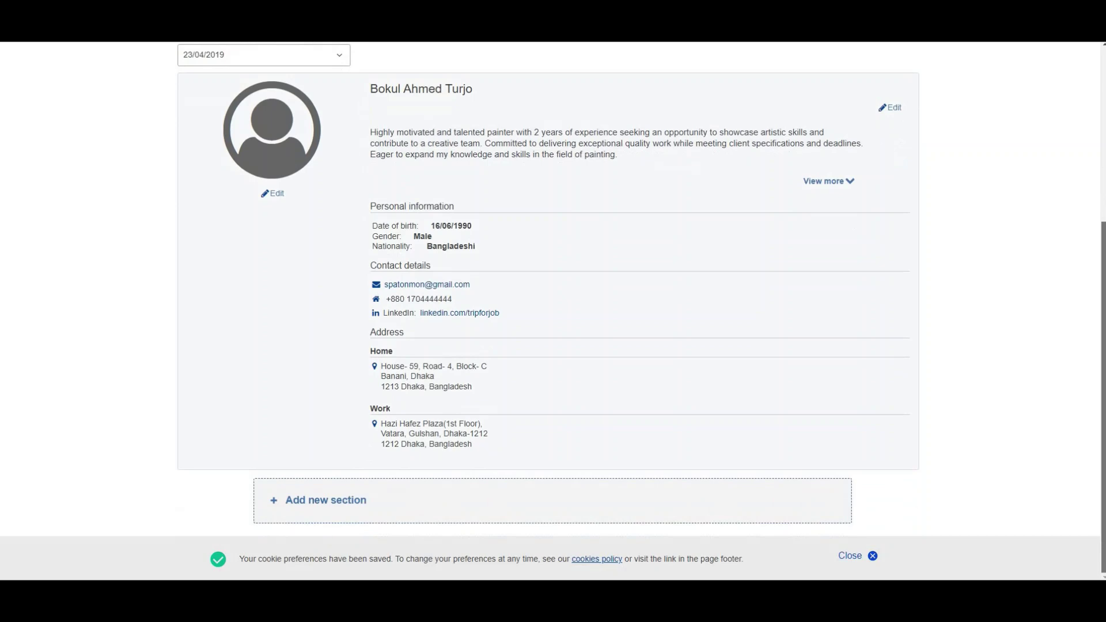
{"action": "left_click", "coordinate": [275, 195]}
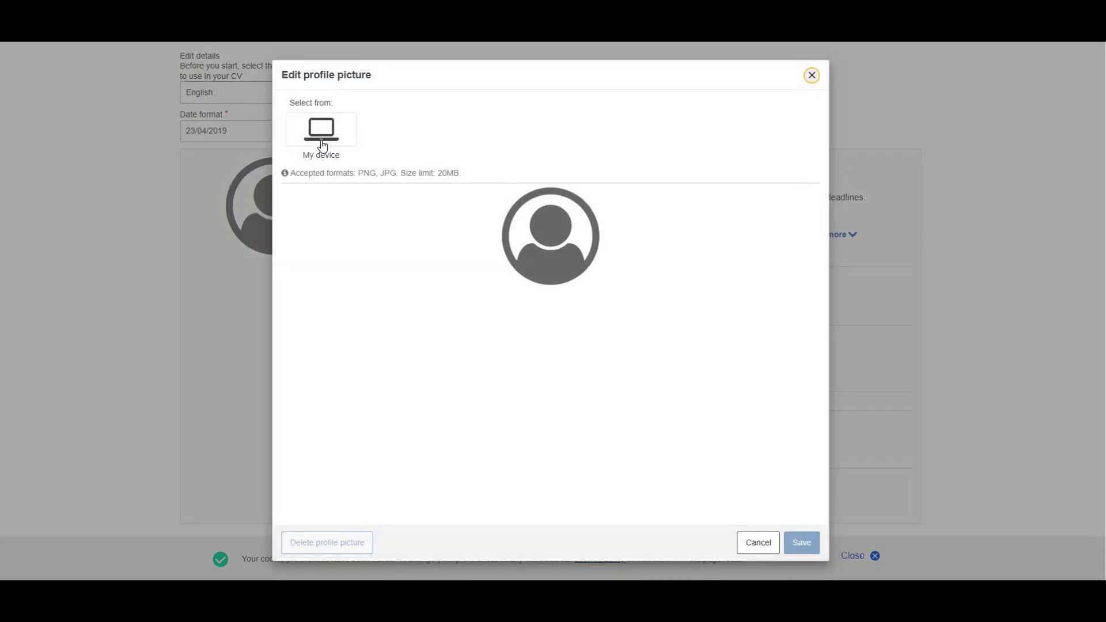
Step: Upload the passport photo from the Pictures folder as the profile picture
{"action": "left_click", "coordinate": [300, 144]}
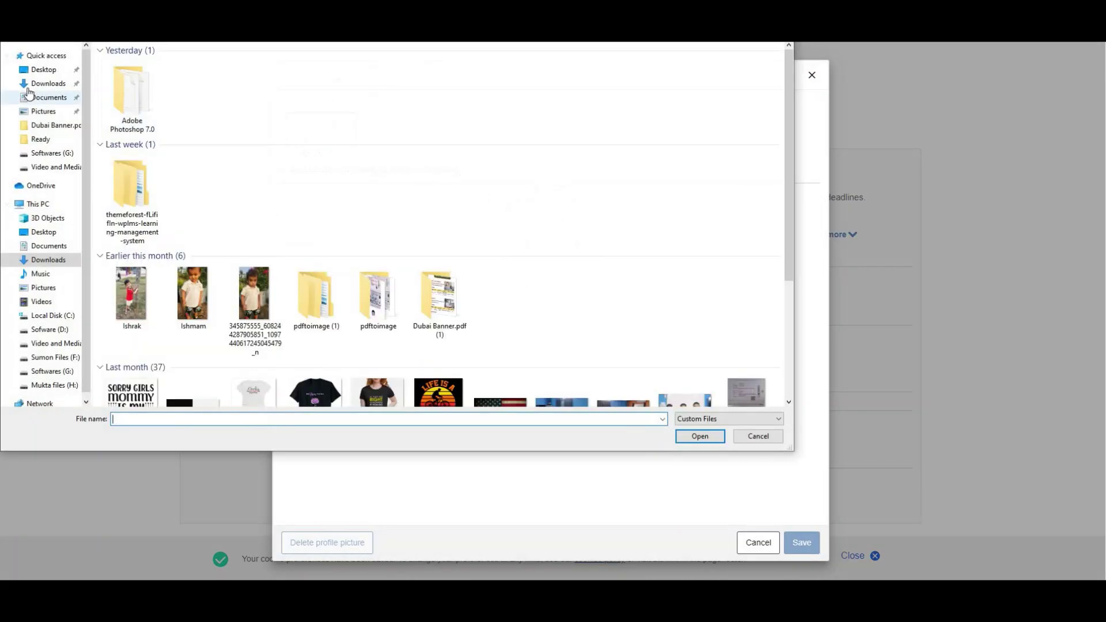
{"action": "left_click", "coordinate": [45, 112]}
{"action": "double_click", "coordinate": [195, 153]}
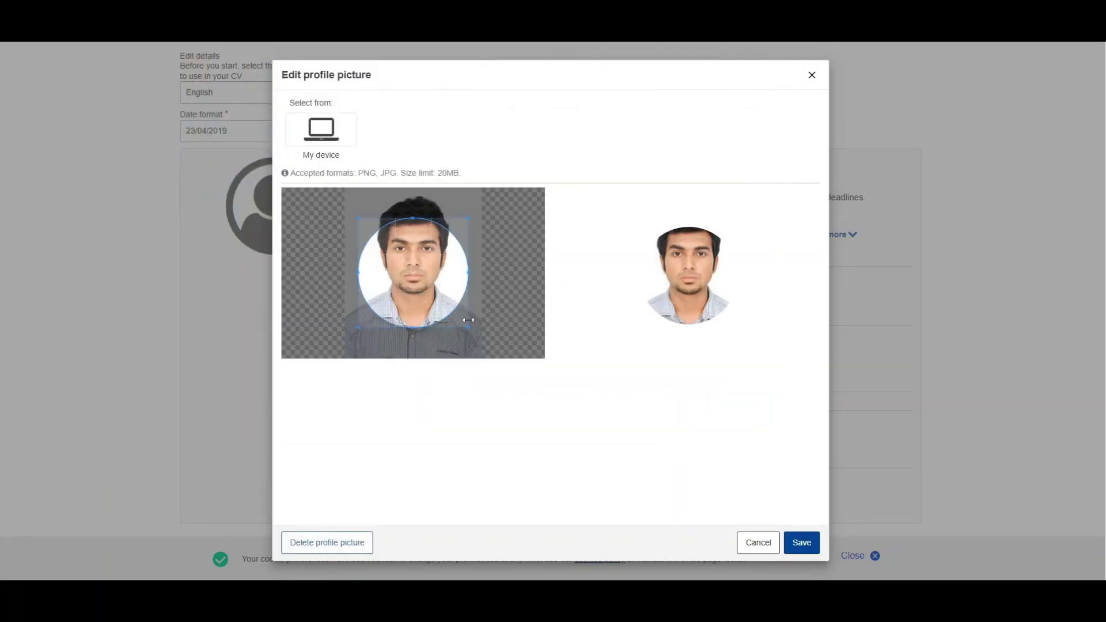
Step: Crop the photo to a circle around face and shoulders, save it, and close the editor
{"action": "left_click_drag", "start_coordinate": [468, 328], "coordinate": [483, 342]}
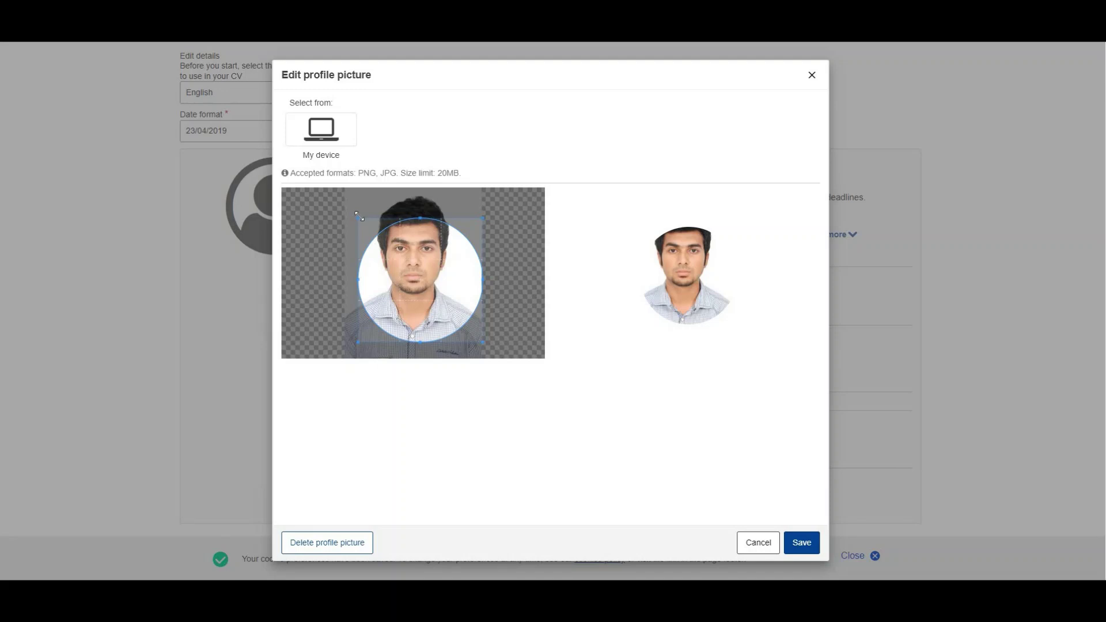
{"action": "left_click_drag", "start_coordinate": [354, 208], "coordinate": [349, 197]}
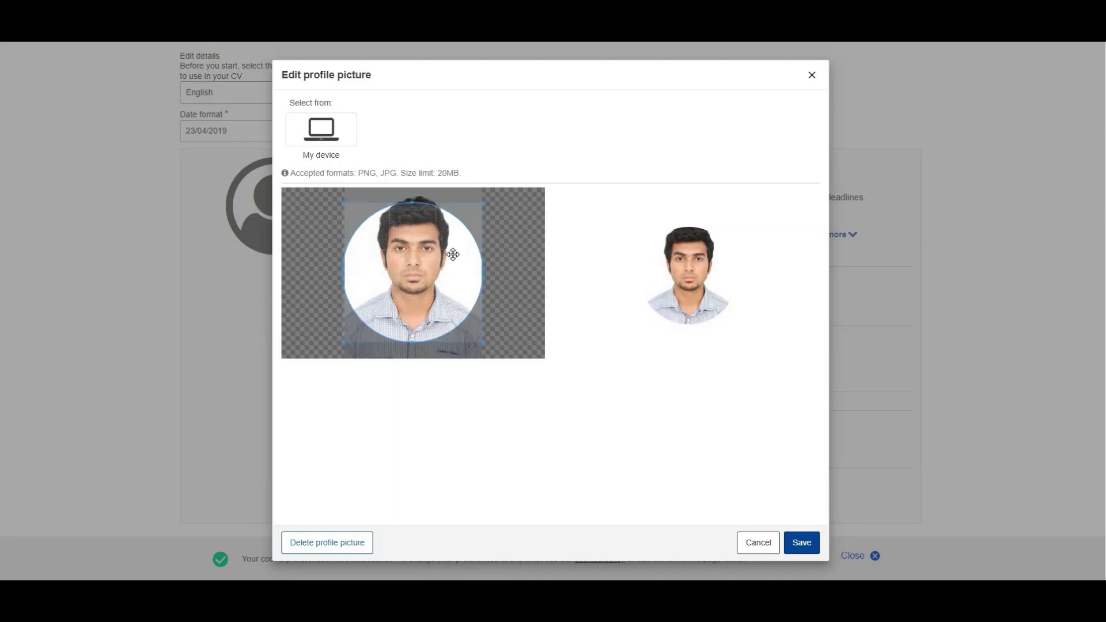
{"action": "left_click_drag", "start_coordinate": [452, 260], "coordinate": [453, 250]}
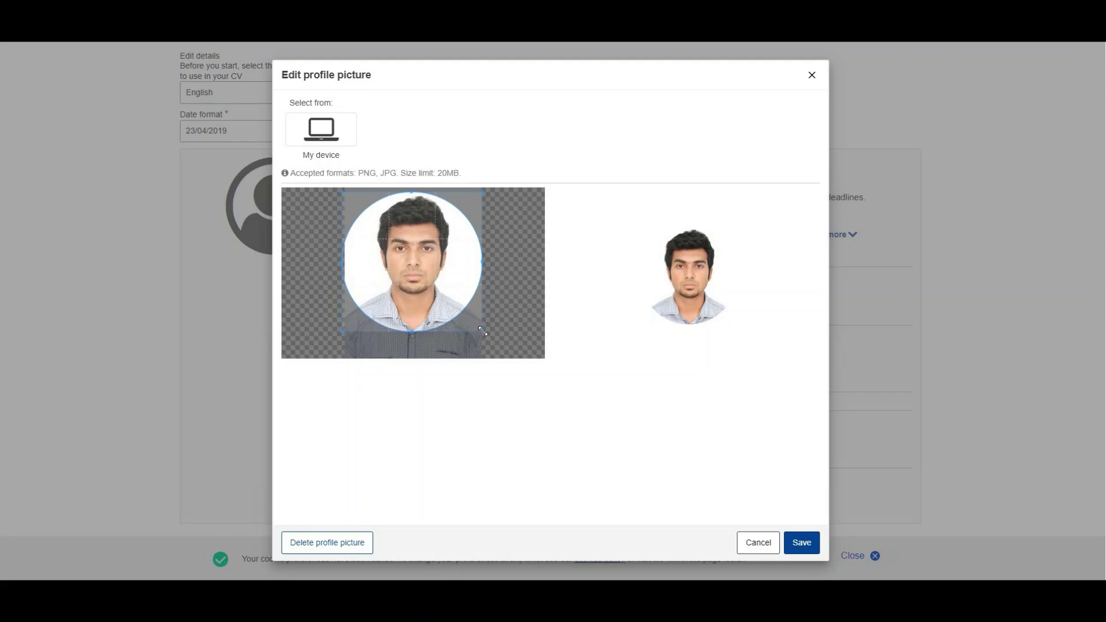
{"action": "left_click_drag", "start_coordinate": [481, 329], "coordinate": [480, 327]}
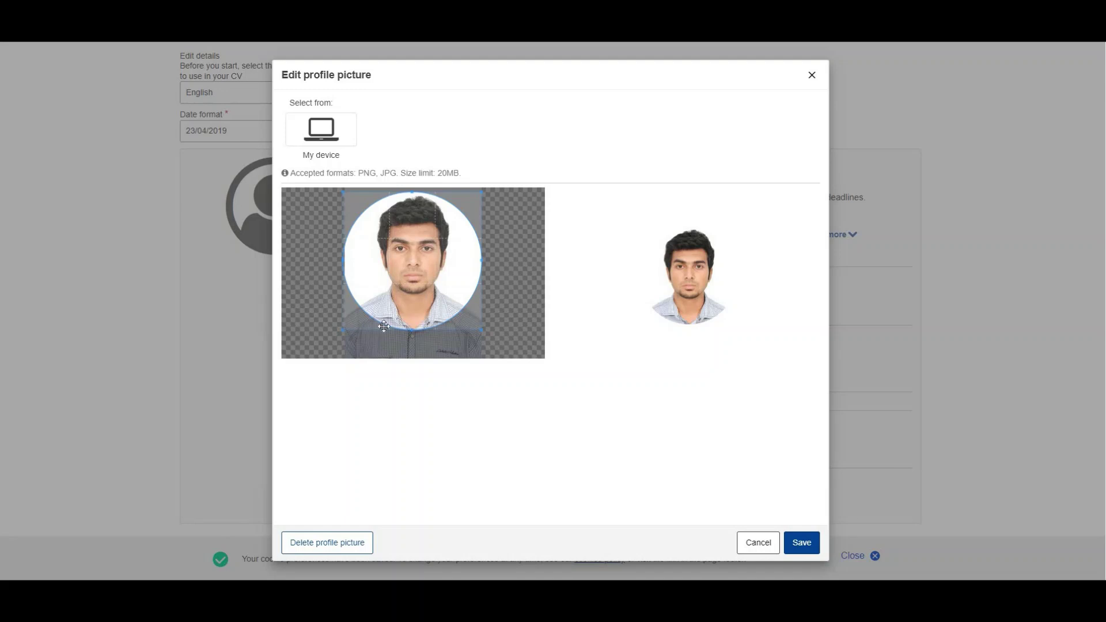
{"action": "left_click_drag", "start_coordinate": [345, 330], "coordinate": [346, 329]}
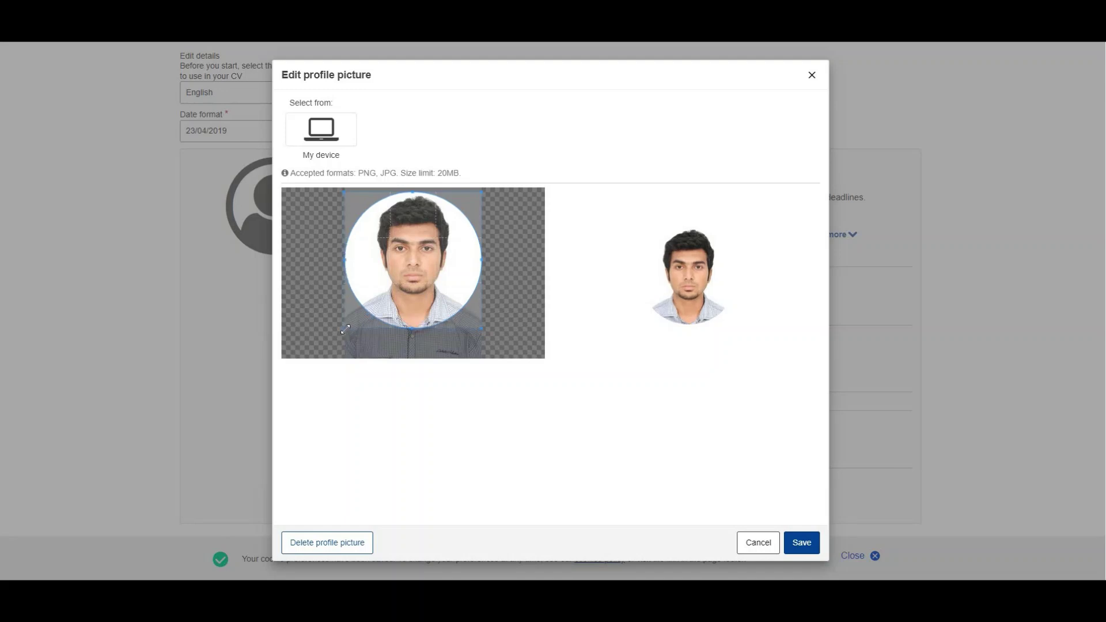
{"action": "left_click", "coordinate": [804, 543]}
{"action": "left_click", "coordinate": [764, 541]}
{"action": "left_click", "coordinate": [802, 542]}
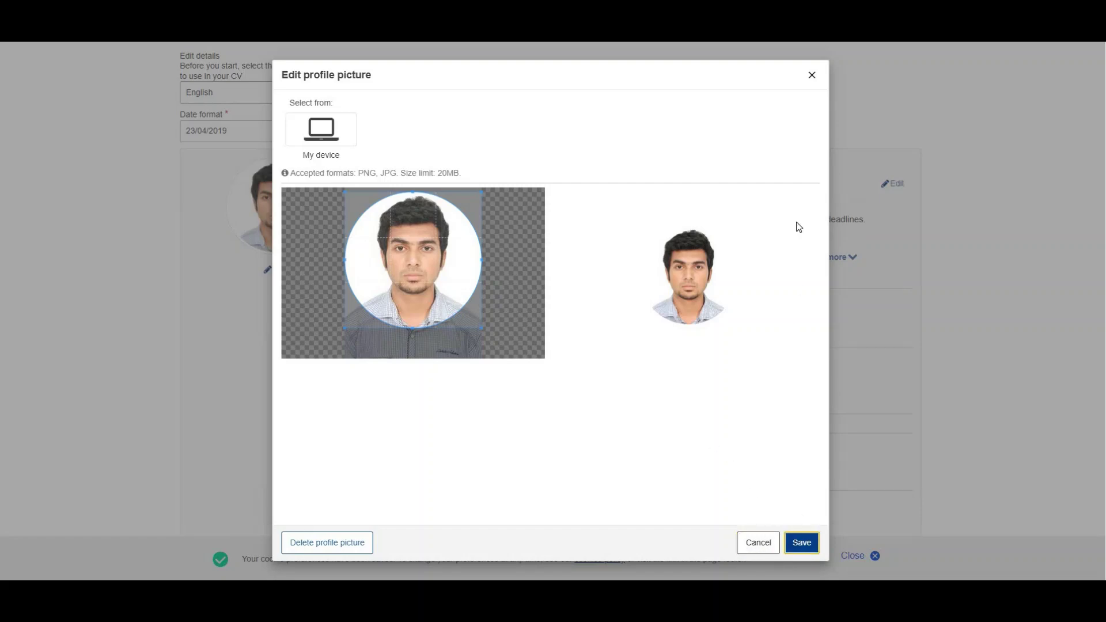
{"action": "left_click", "coordinate": [808, 77]}
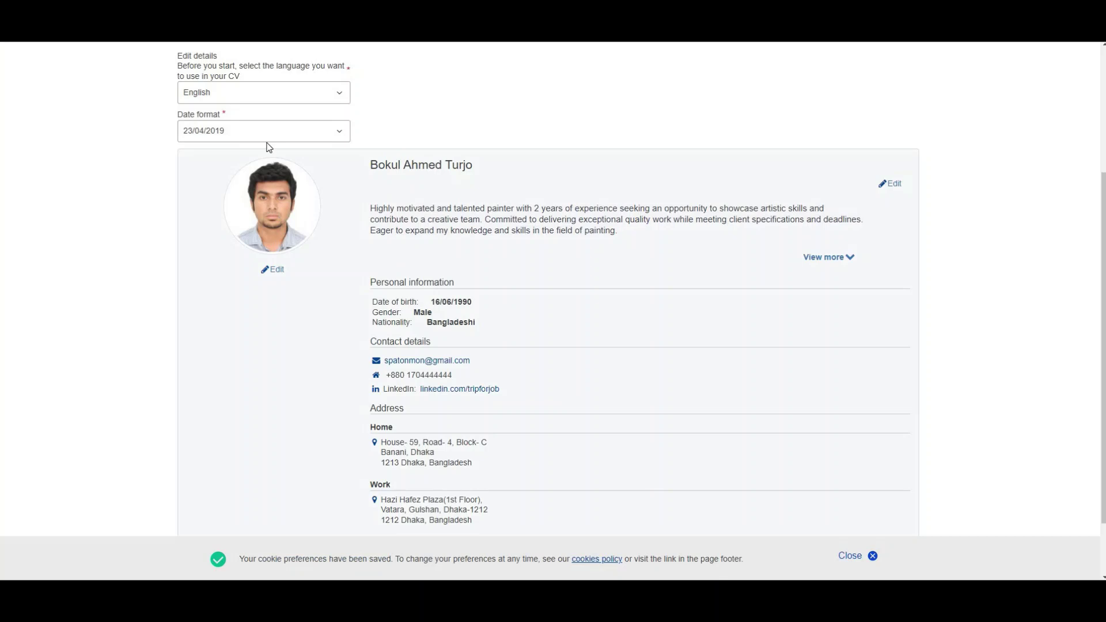
Step: Scroll down and dismiss the cookie notice
{"action": "scroll", "coordinate": [614, 532], "scroll_direction": "down", "scroll_amount": 2}
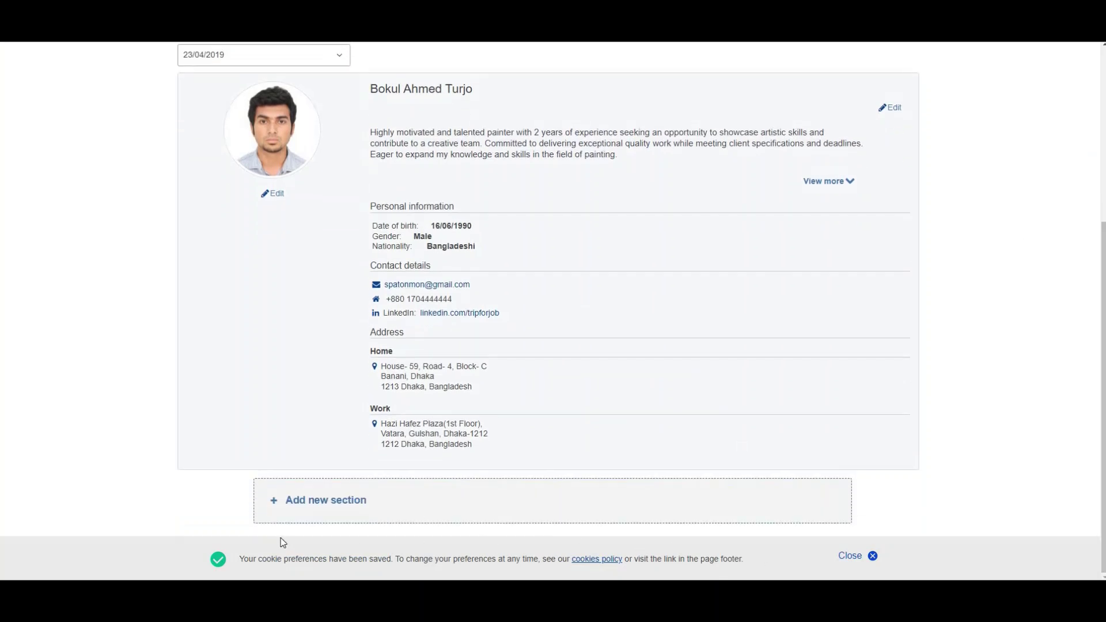
{"action": "left_click", "coordinate": [870, 558]}
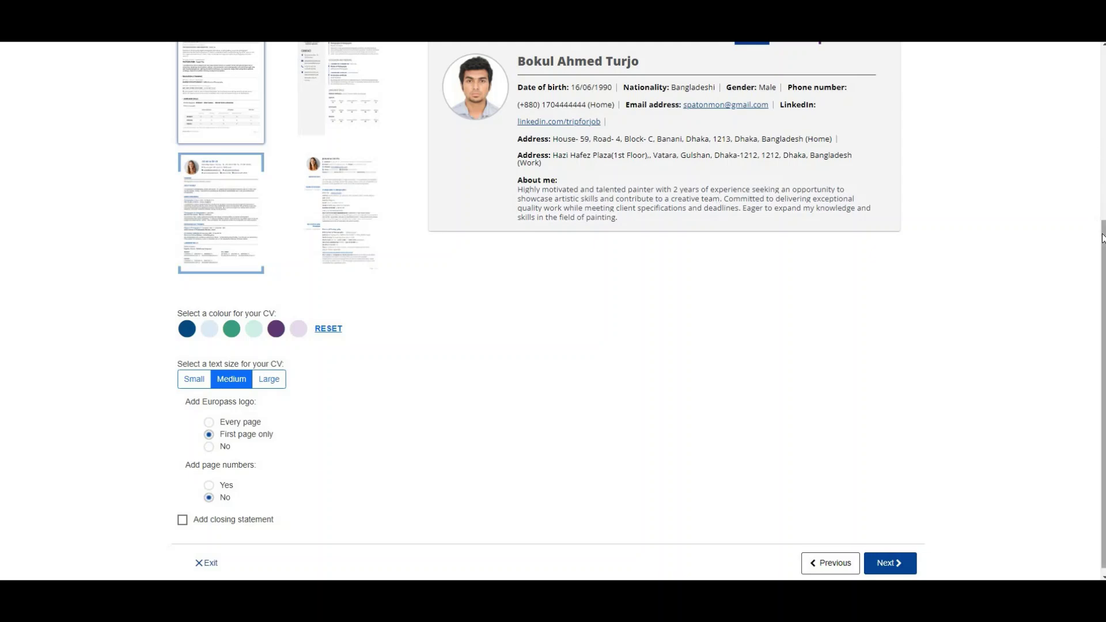
Step: Choose the third CV template with the light blue colour
{"action": "scroll", "coordinate": [1102, 238], "scroll_direction": "up", "scroll_amount": 2}
{"action": "mouse_move", "coordinate": [629, 327]}
{"action": "left_mouse_down"}
{"action": "mouse_move", "coordinate": [522, 291]}
{"action": "mouse_move", "coordinate": [508, 120]}
{"action": "left_mouse_up"}
{"action": "left_click", "coordinate": [451, 155]}
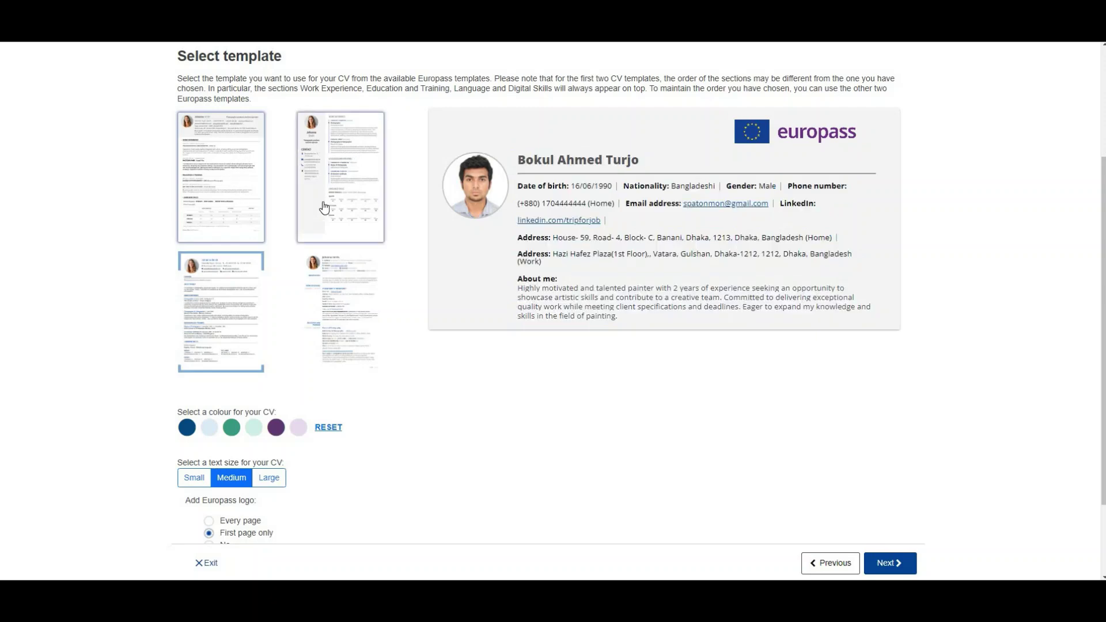
{"action": "left_click", "coordinate": [337, 191]}
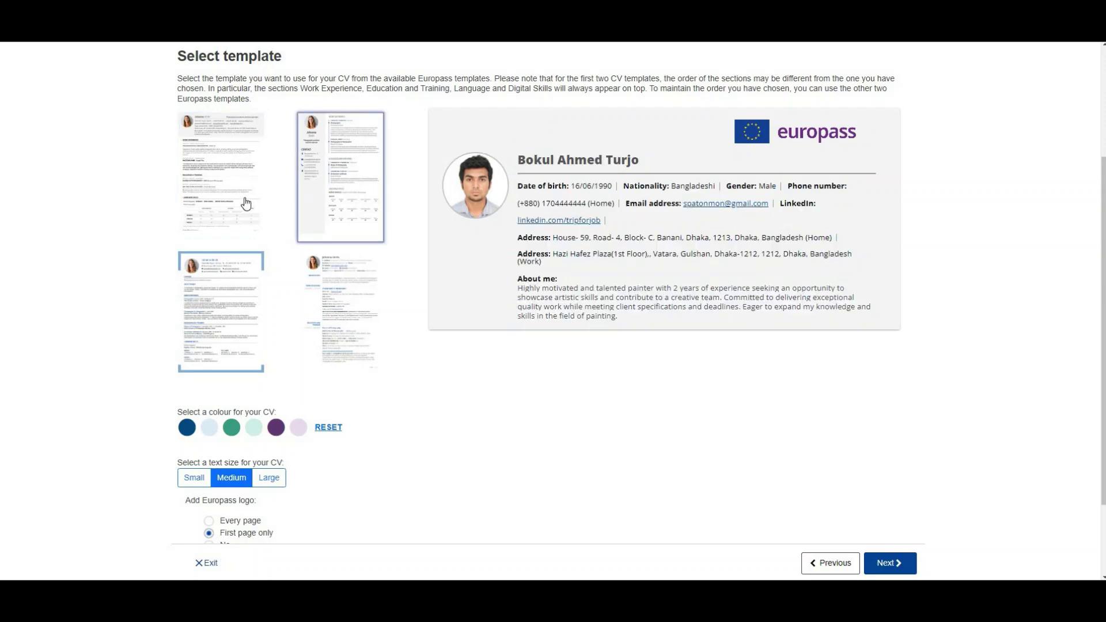
{"action": "left_click", "coordinate": [235, 300]}
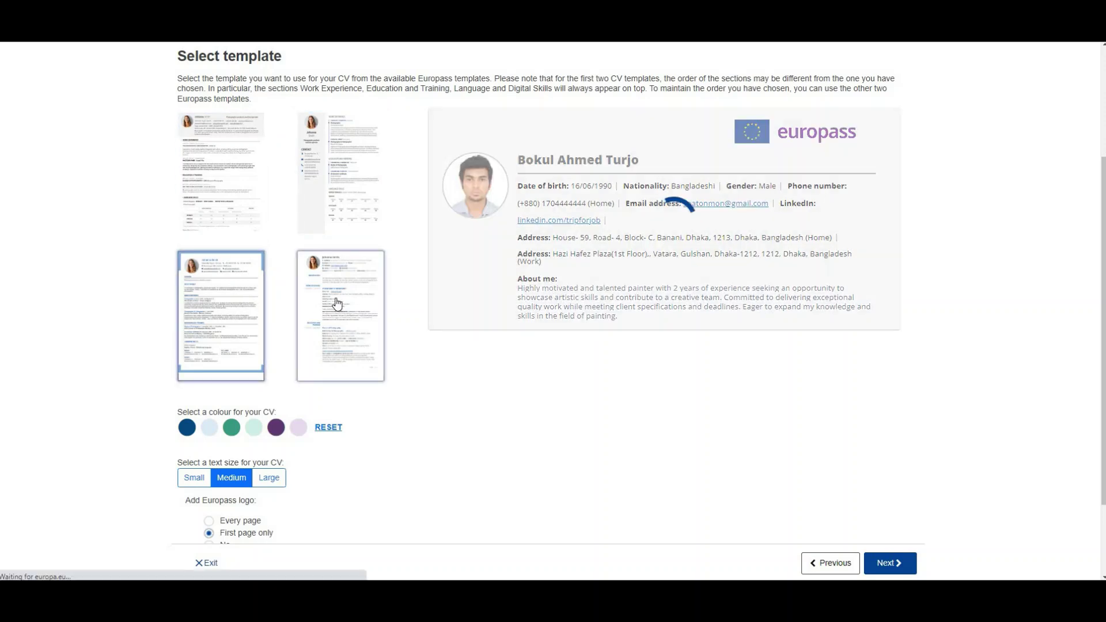
{"action": "left_click", "coordinate": [240, 306]}
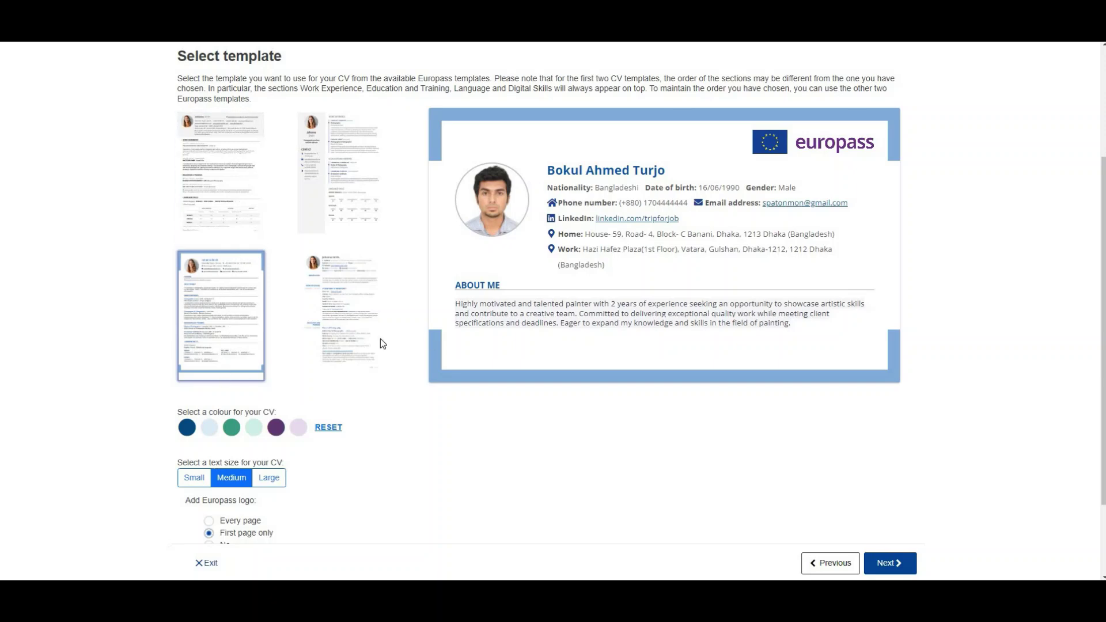
{"action": "left_click", "coordinate": [214, 430]}
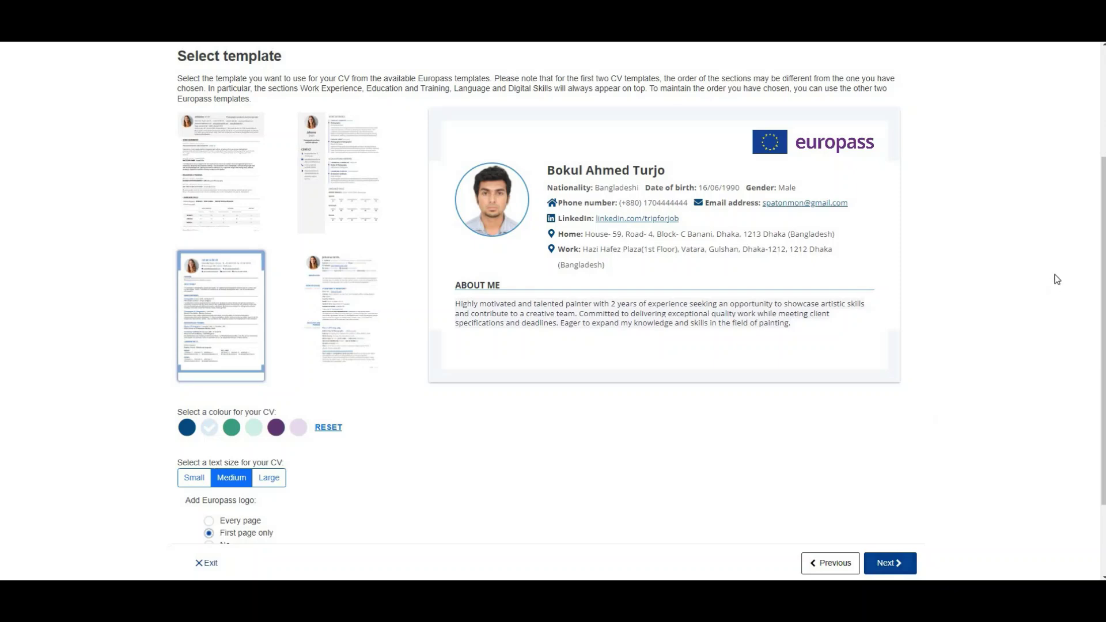
Step: Go forward to the save step, then back to the CV Edit step
{"action": "left_click_drag", "start_coordinate": [1103, 233], "coordinate": [1101, 307]}
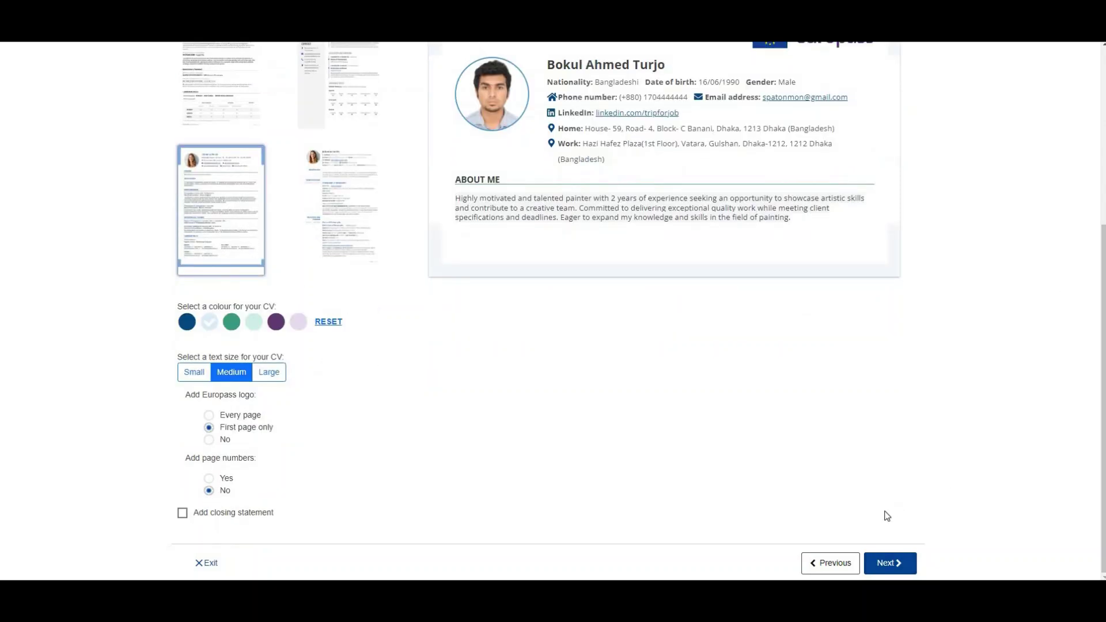
{"action": "left_click", "coordinate": [894, 563]}
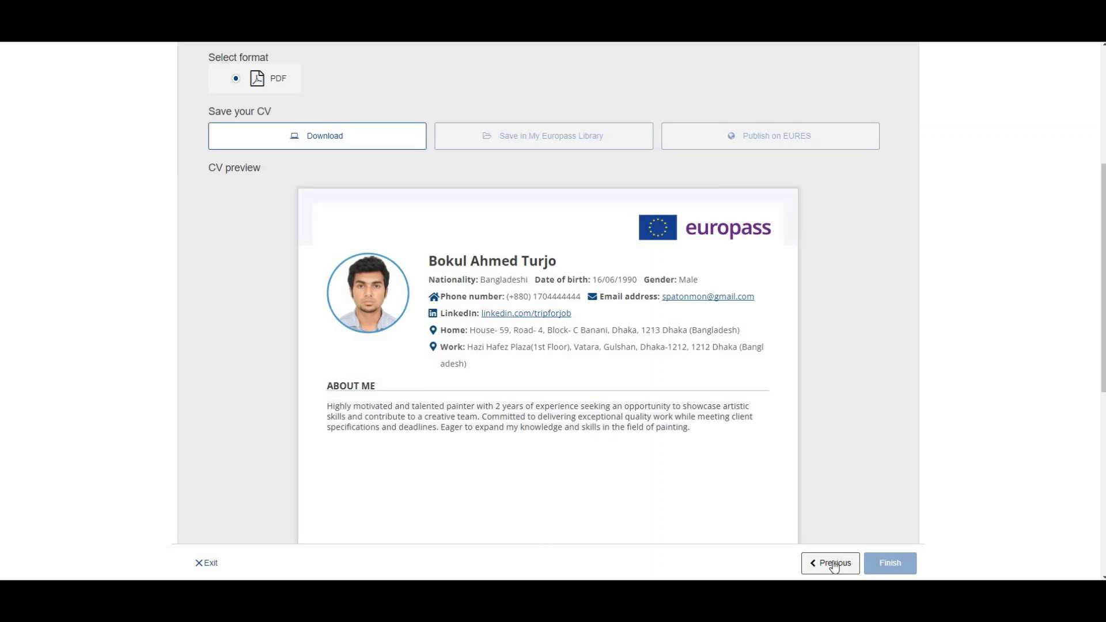
{"action": "left_click", "coordinate": [834, 567]}
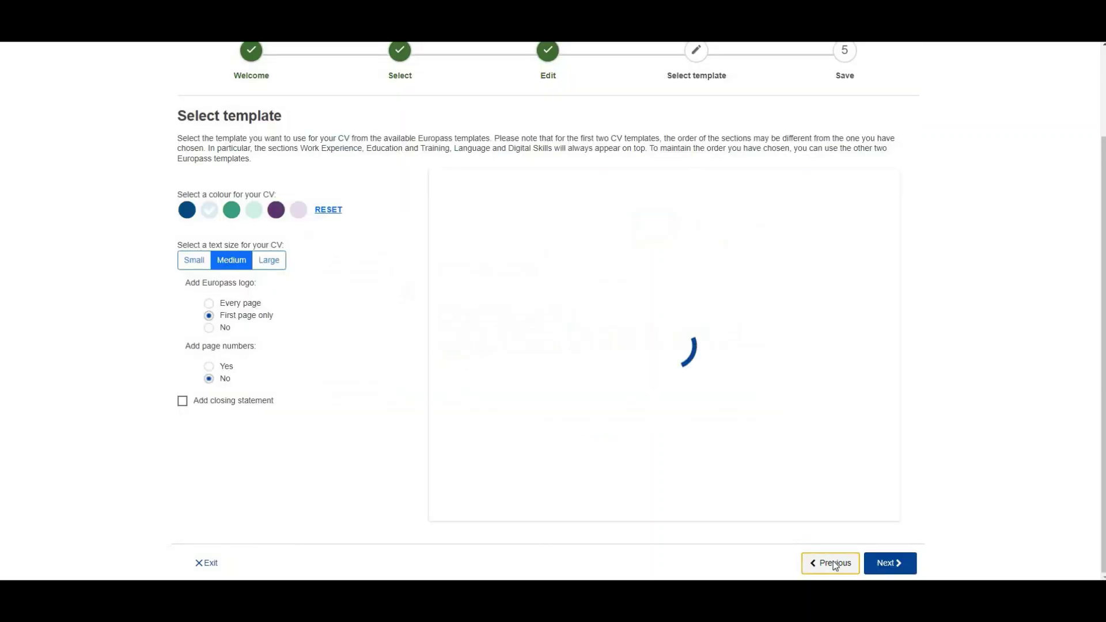
{"action": "left_click", "coordinate": [833, 564]}
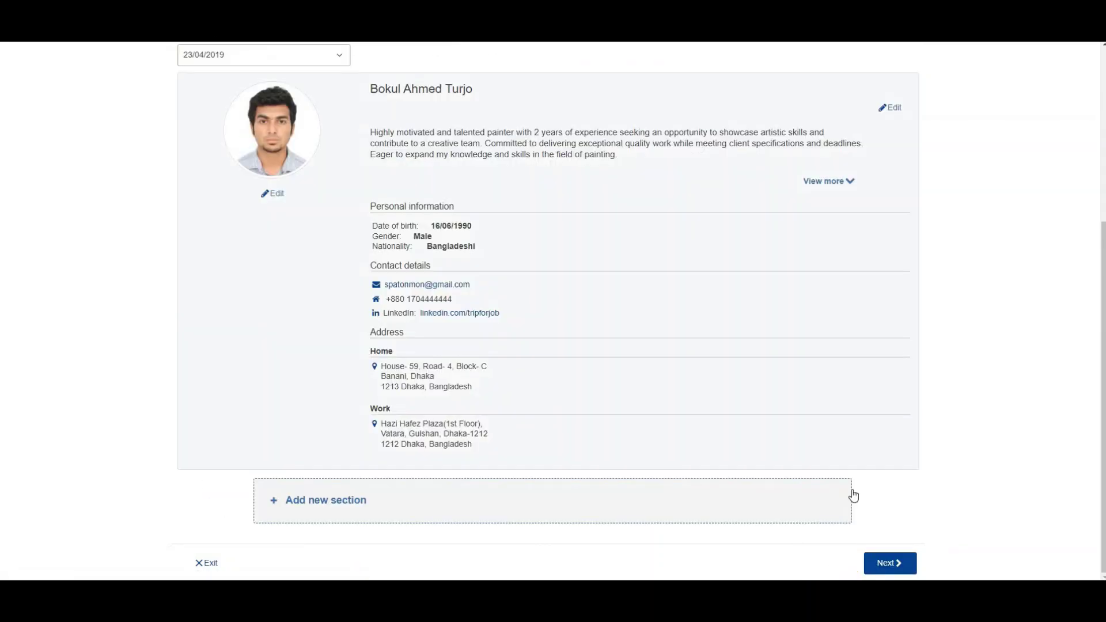
Step: Add a new Work experience section to the CV
{"action": "left_click", "coordinate": [417, 499]}
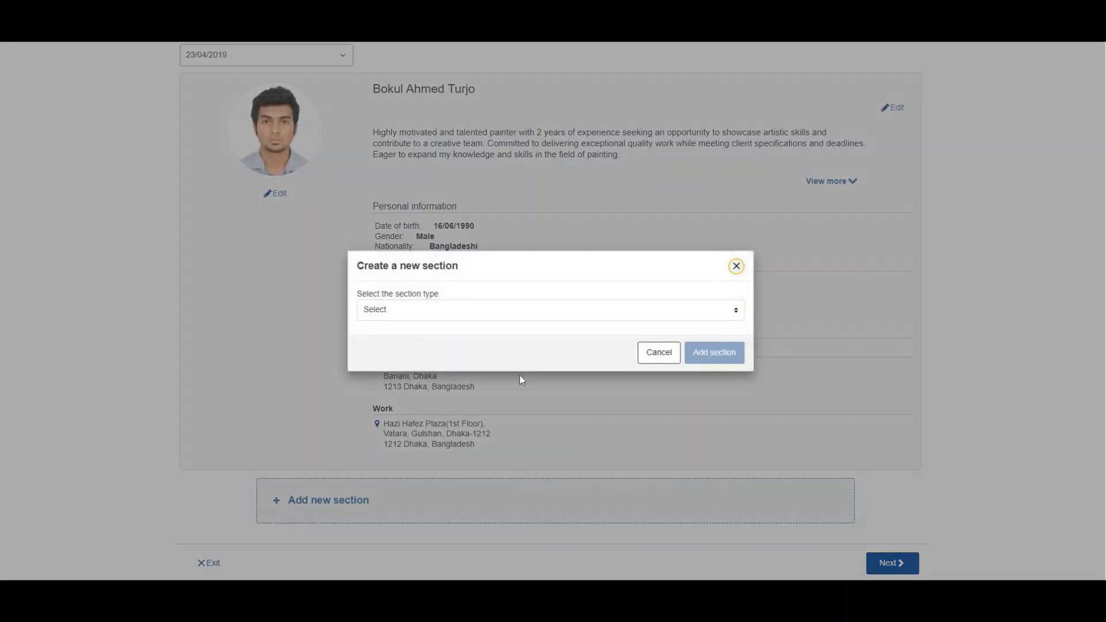
{"action": "left_click", "coordinate": [415, 314]}
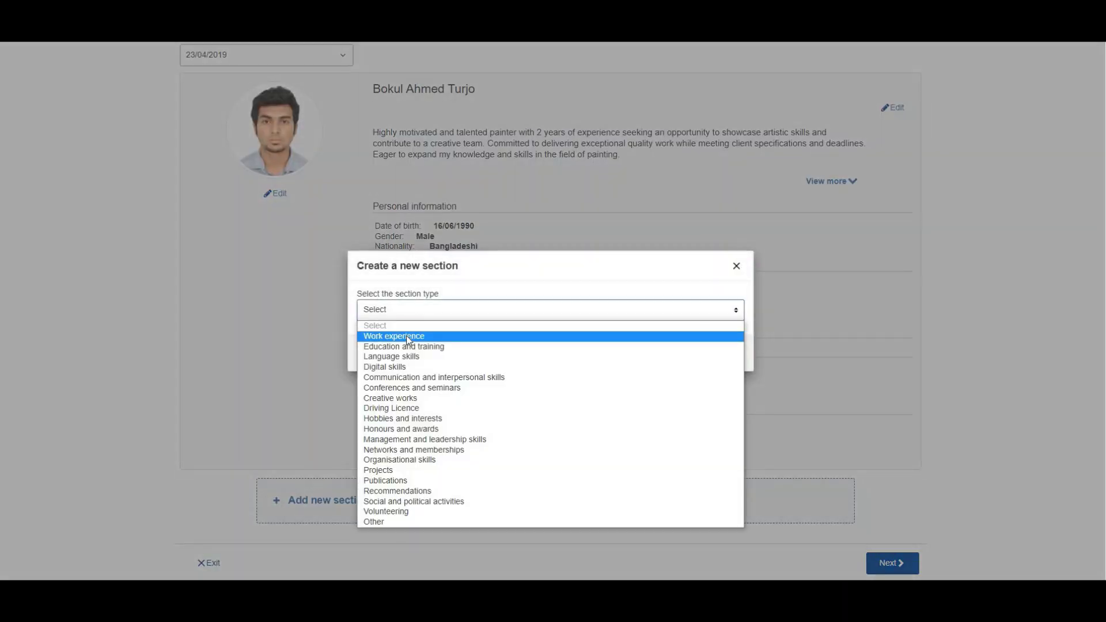
{"action": "left_click", "coordinate": [409, 336]}
{"action": "left_click", "coordinate": [729, 357]}
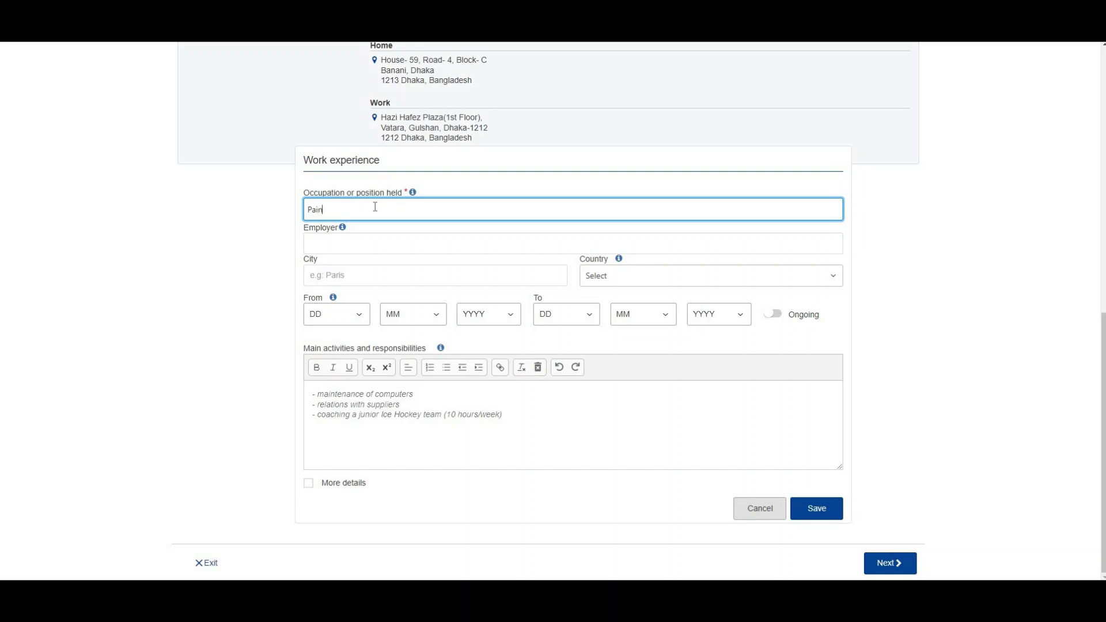
Step: Set the occupation to Decorative painter and the employer to Simaka Construction company Limited
{"action": "type", "text": "Painer"}
{"action": "key", "text": "BackSpace"}
{"action": "key", "text": "BackSpace"}
{"action": "key", "text": "BackSpace"}
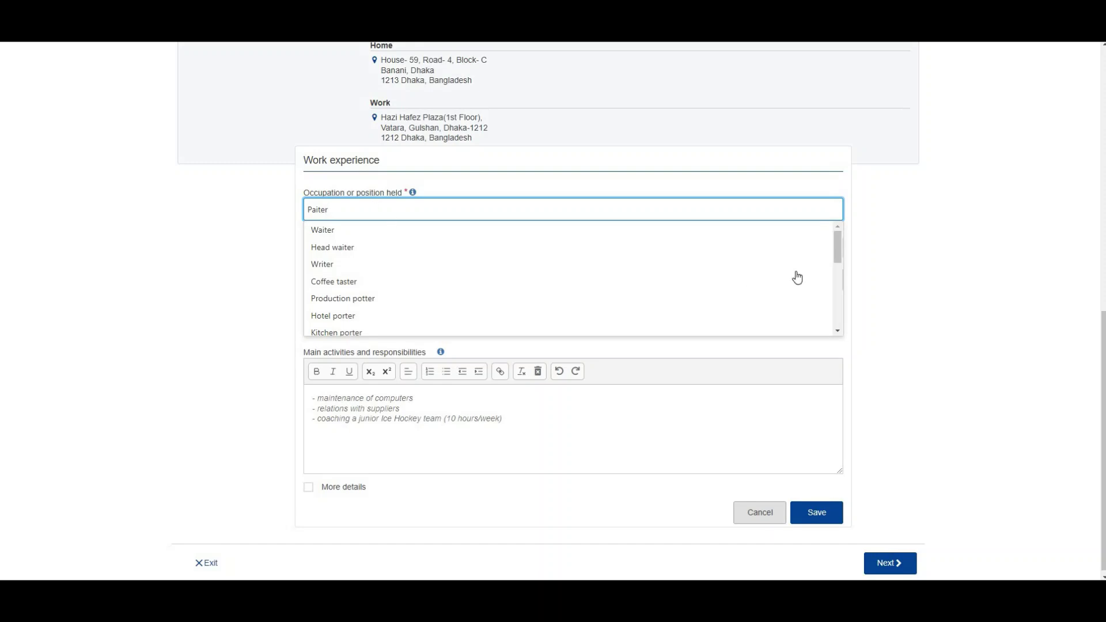
{"action": "left_click_drag", "start_coordinate": [835, 245], "coordinate": [838, 257]}
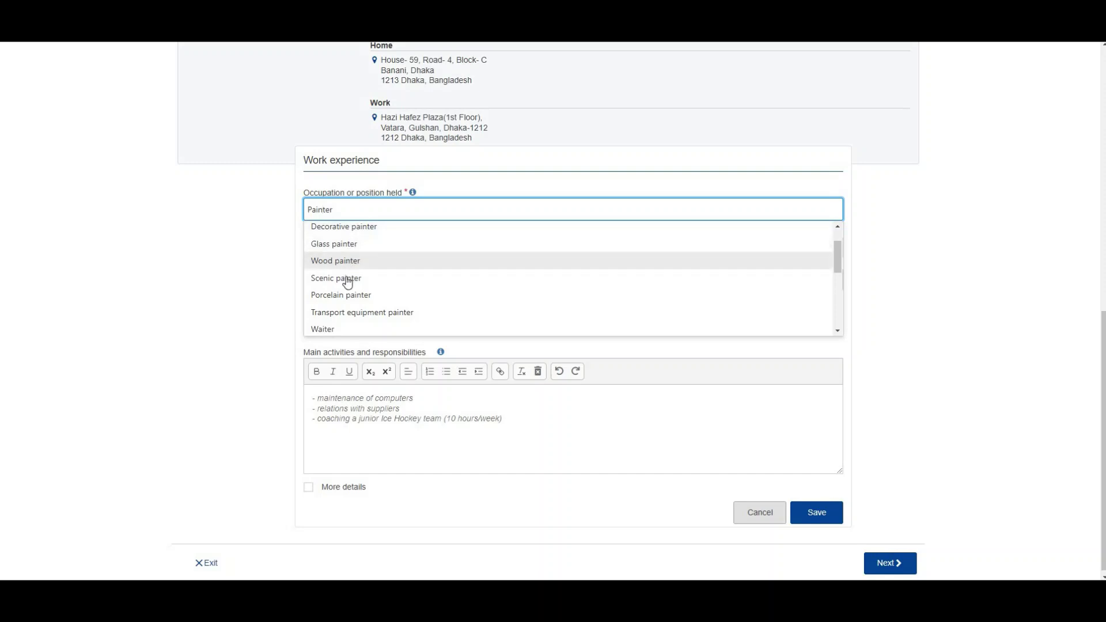
{"action": "left_click", "coordinate": [359, 230]}
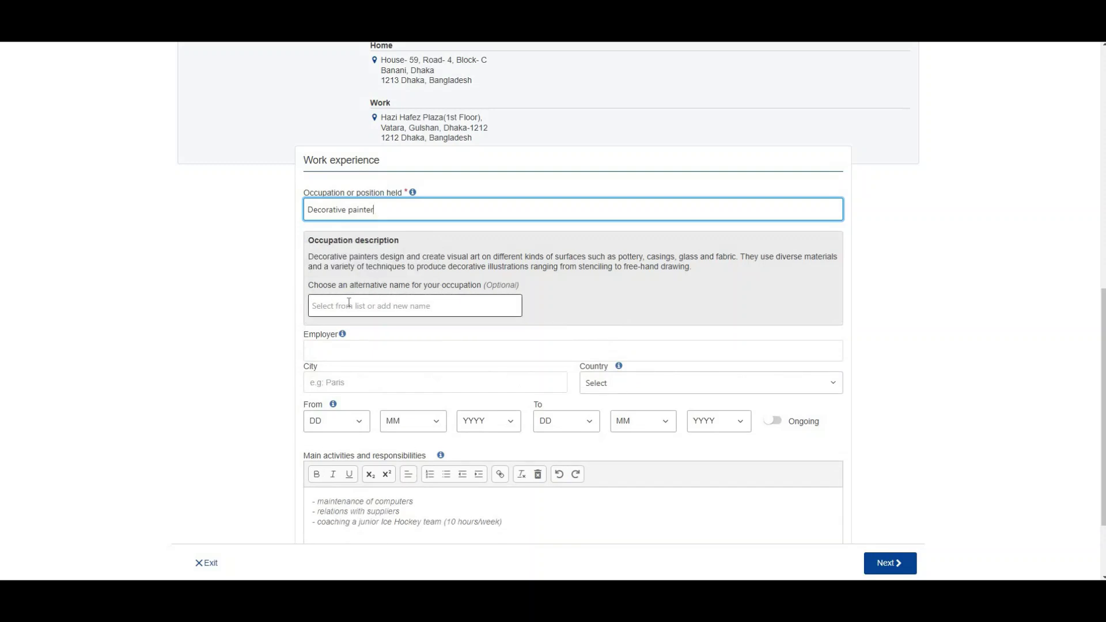
{"action": "left_click", "coordinate": [348, 350]}
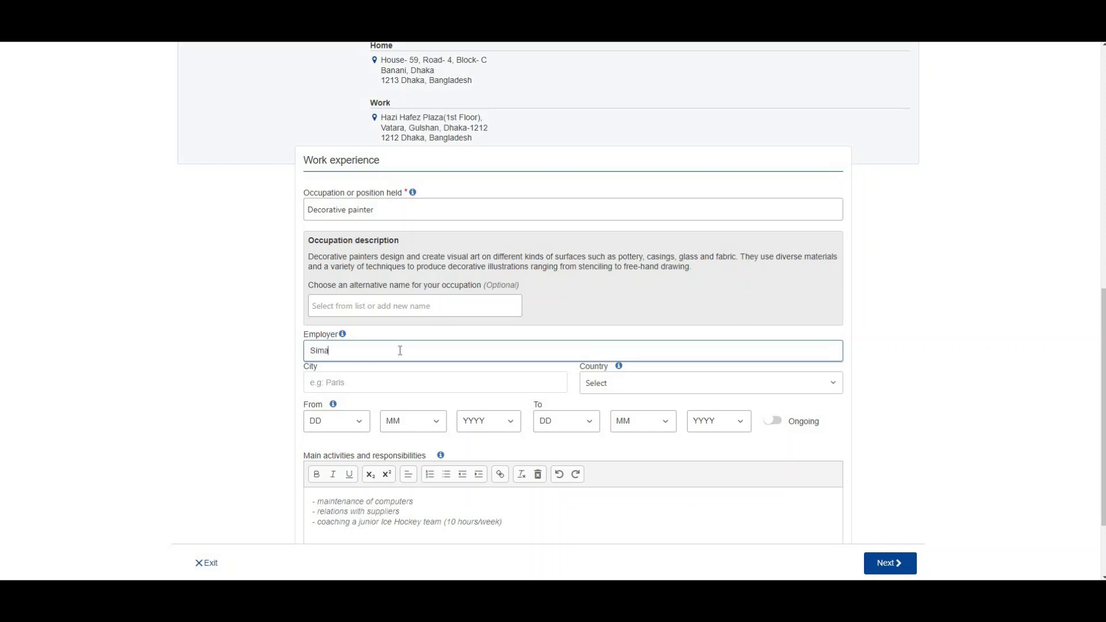
{"action": "type", "text": "Simaka Construction company Lim"}
{"action": "type", "text": "ited"}
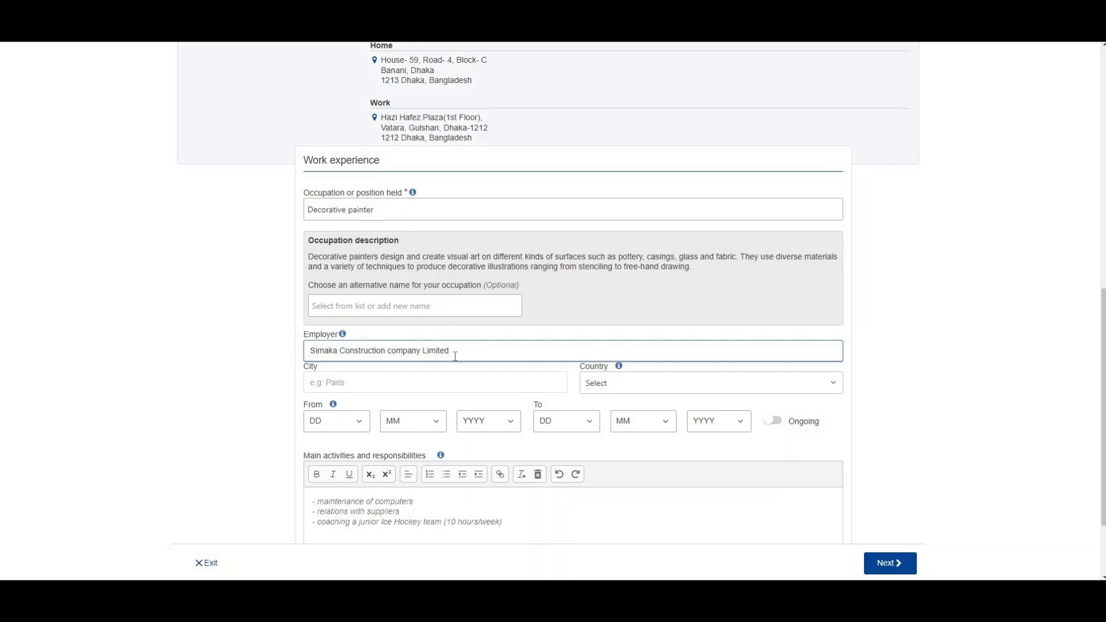
Step: Set the job location to Dhaka, Bangladesh
{"action": "left_click", "coordinate": [363, 387]}
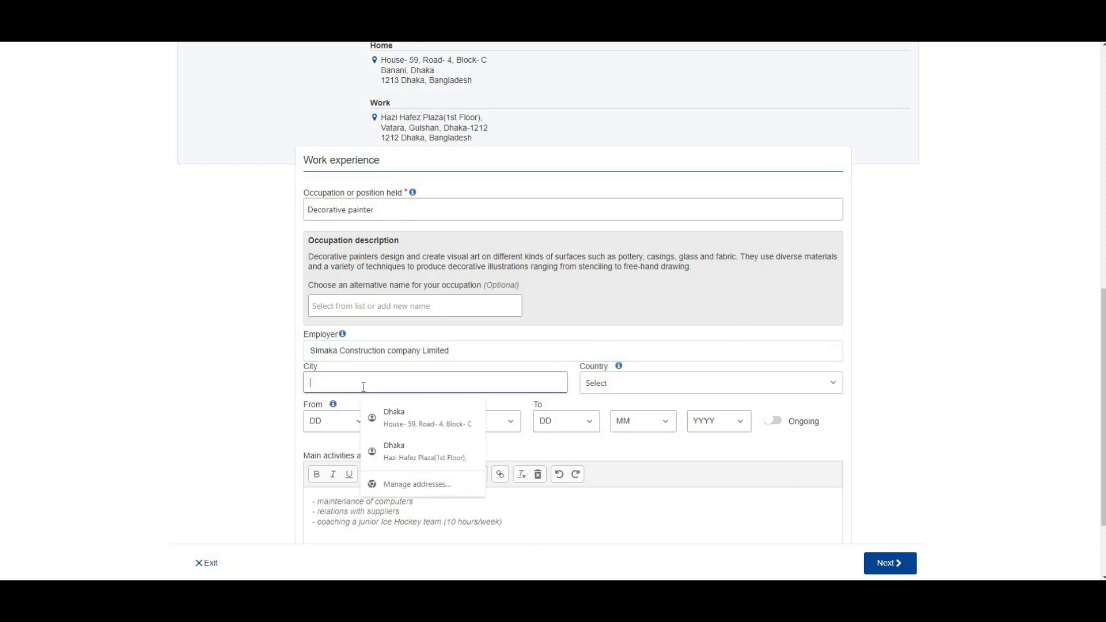
{"action": "type", "text": "dha"}
{"action": "key", "text": "BackSpace"}
{"action": "key", "text": "BackSpace"}
{"action": "key", "text": "BackSpace"}
{"action": "key", "text": "BackSpace"}
{"action": "type", "text": "Dhaka"}
{"action": "key", "text": "Tab"}
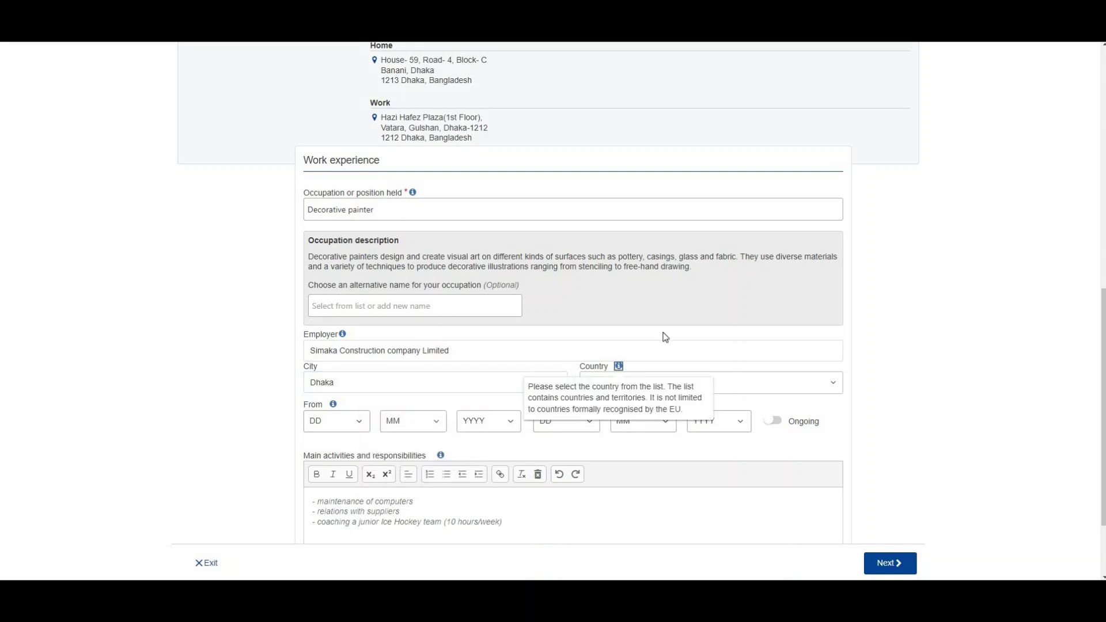
{"action": "left_click", "coordinate": [636, 390]}
{"action": "type", "text": "Ba"}
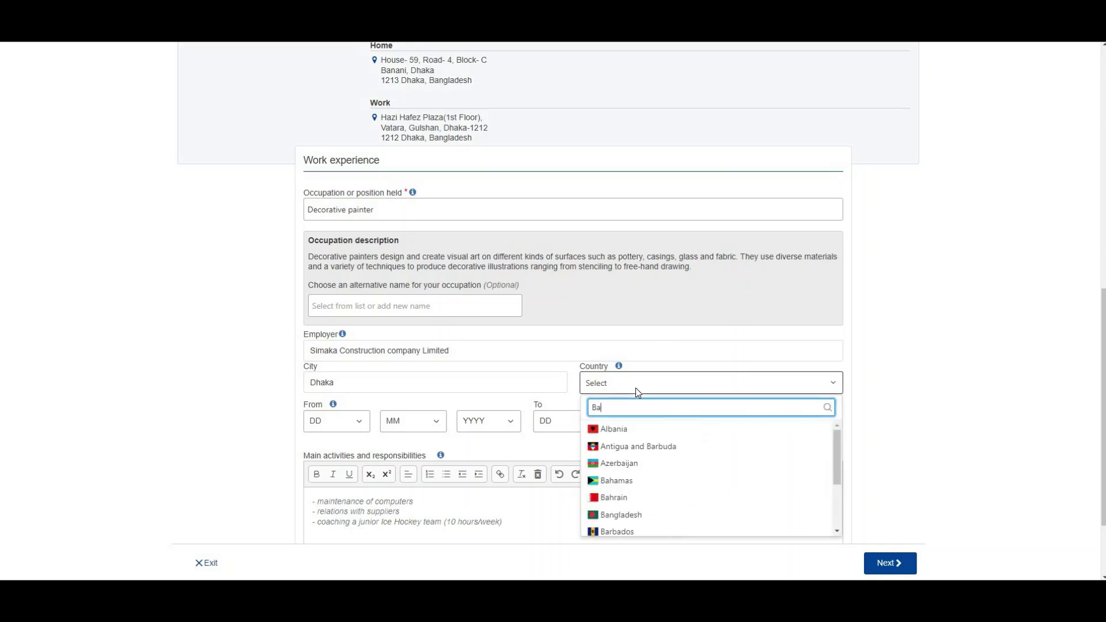
{"action": "type", "text": "ngl"}
{"action": "left_click", "coordinate": [628, 428]}
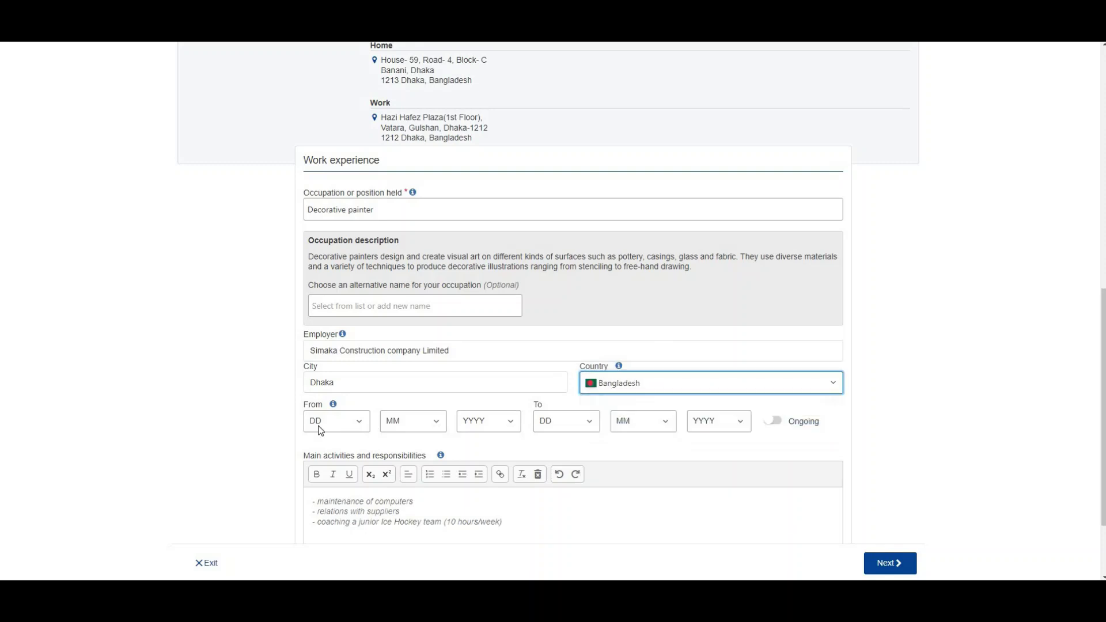
Step: Set the job's start date to 1/1/2020
{"action": "left_click", "coordinate": [321, 426]}
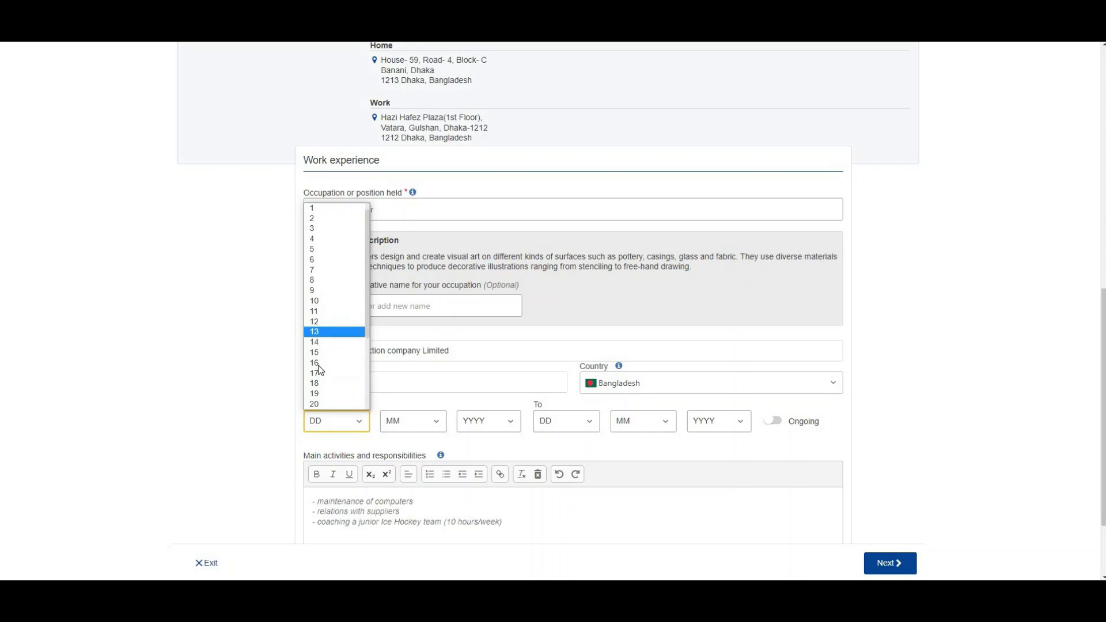
{"action": "left_click", "coordinate": [319, 210]}
{"action": "left_click", "coordinate": [409, 422]}
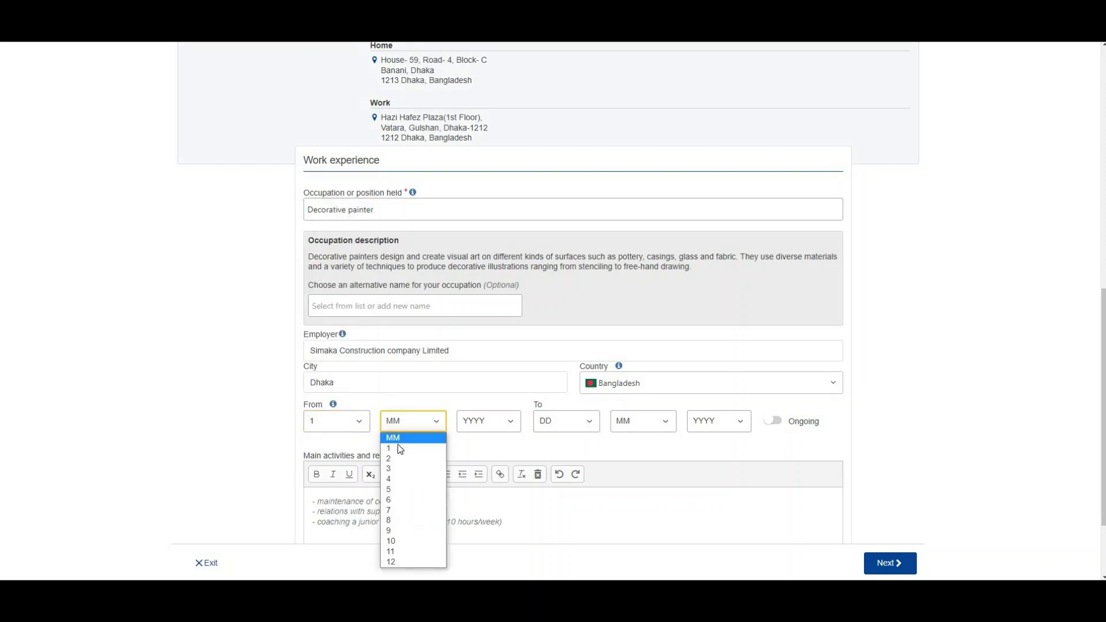
{"action": "left_click", "coordinate": [405, 448]}
{"action": "left_click", "coordinate": [505, 423]}
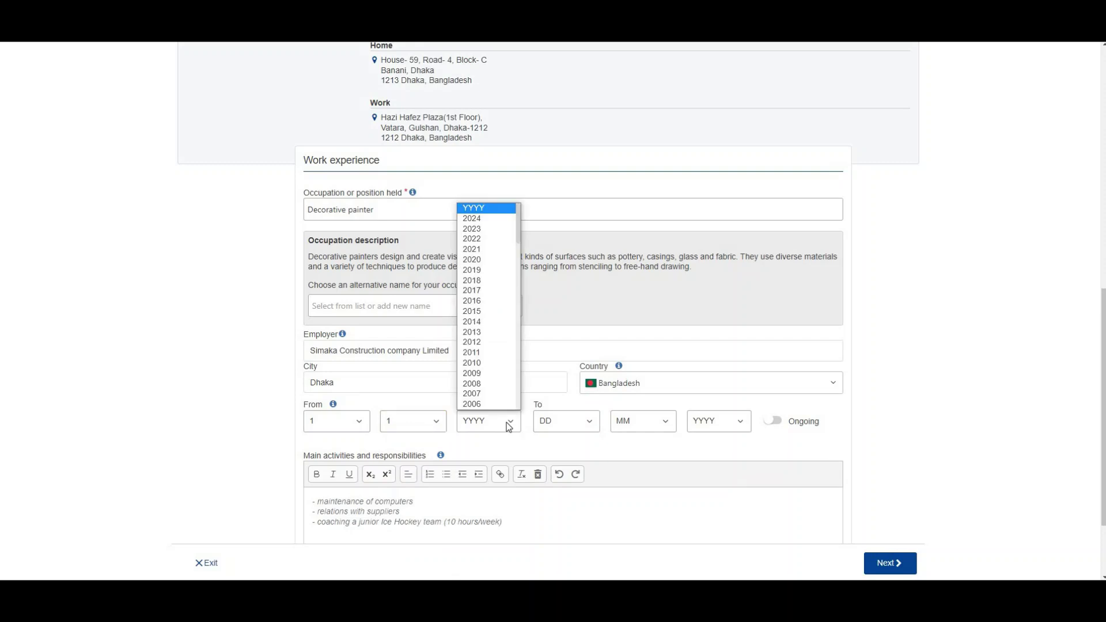
{"action": "left_click", "coordinate": [498, 260]}
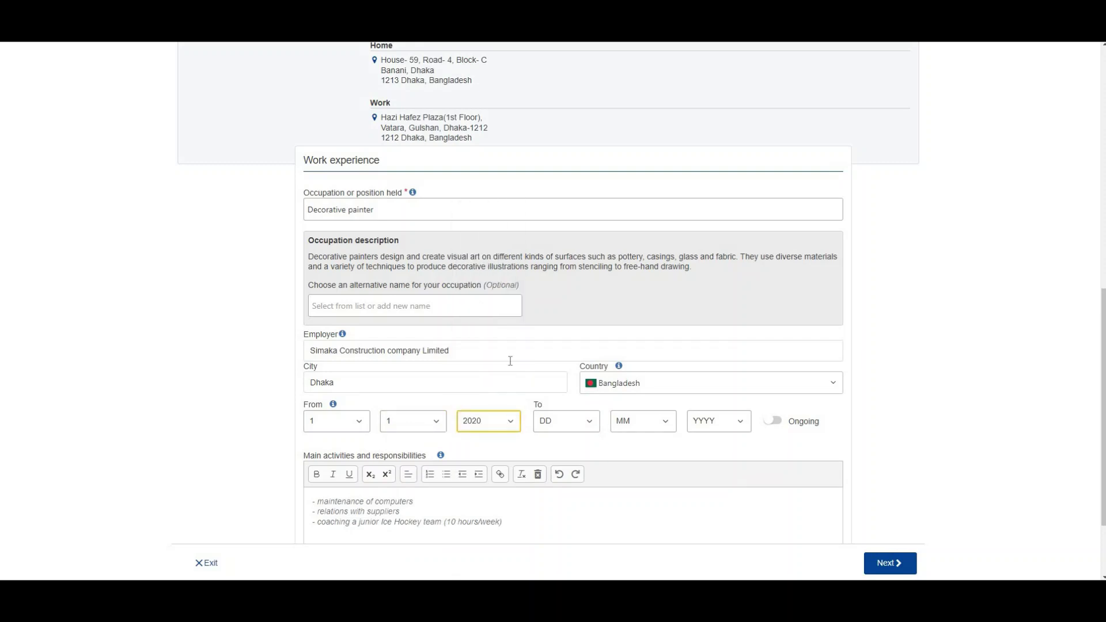
Step: Set the job's end date to 18/12/2022
{"action": "left_click", "coordinate": [573, 425]}
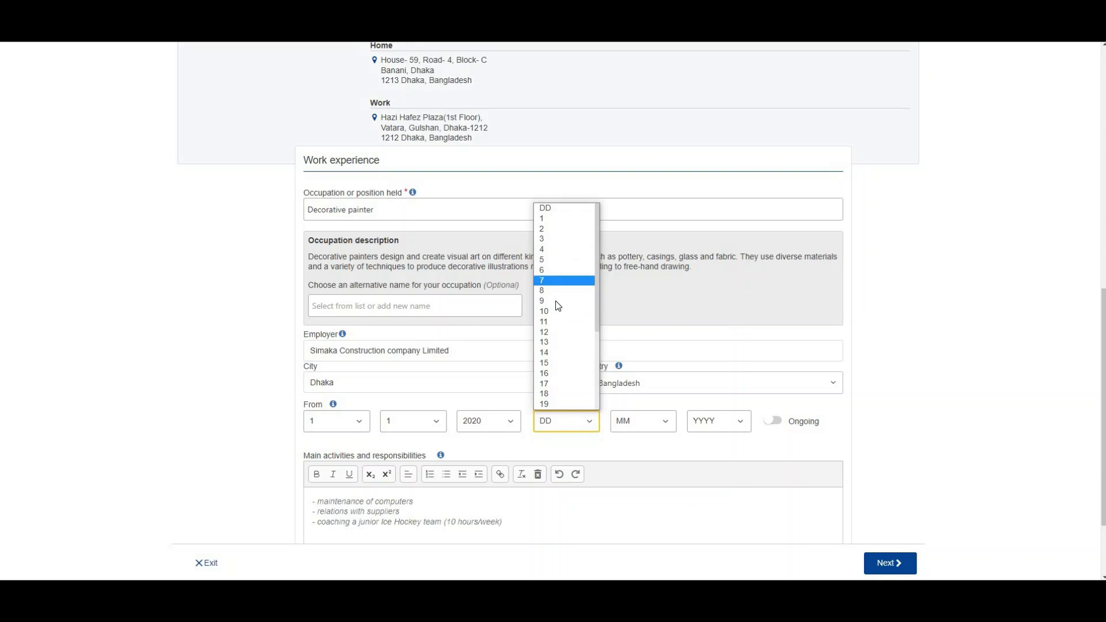
{"action": "left_click", "coordinate": [548, 396]}
{"action": "left_click", "coordinate": [636, 427]}
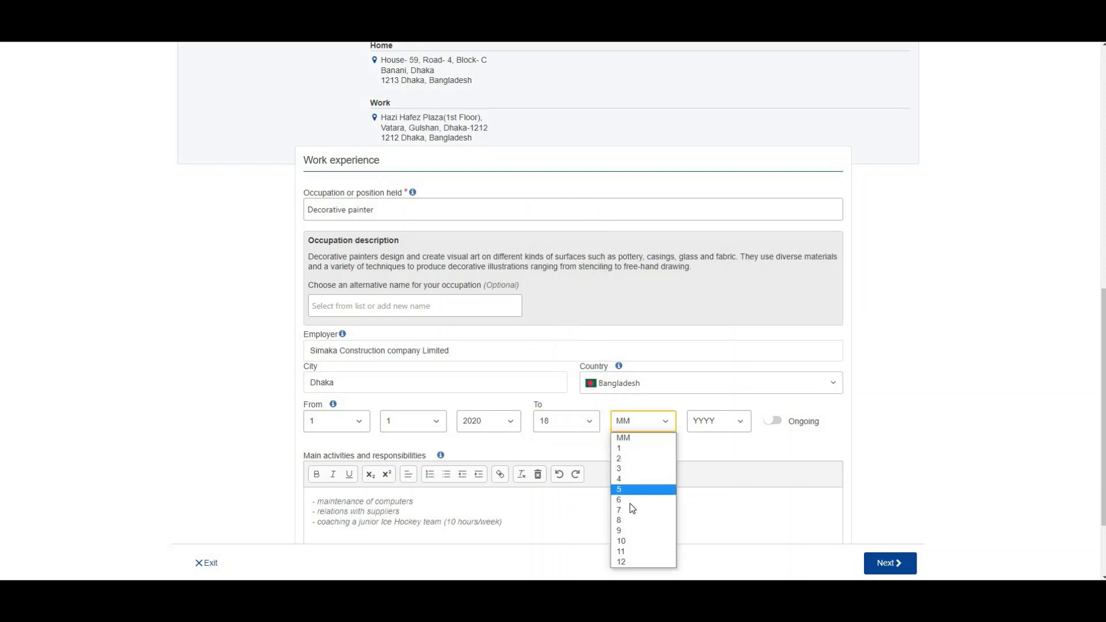
{"action": "left_click", "coordinate": [628, 559]}
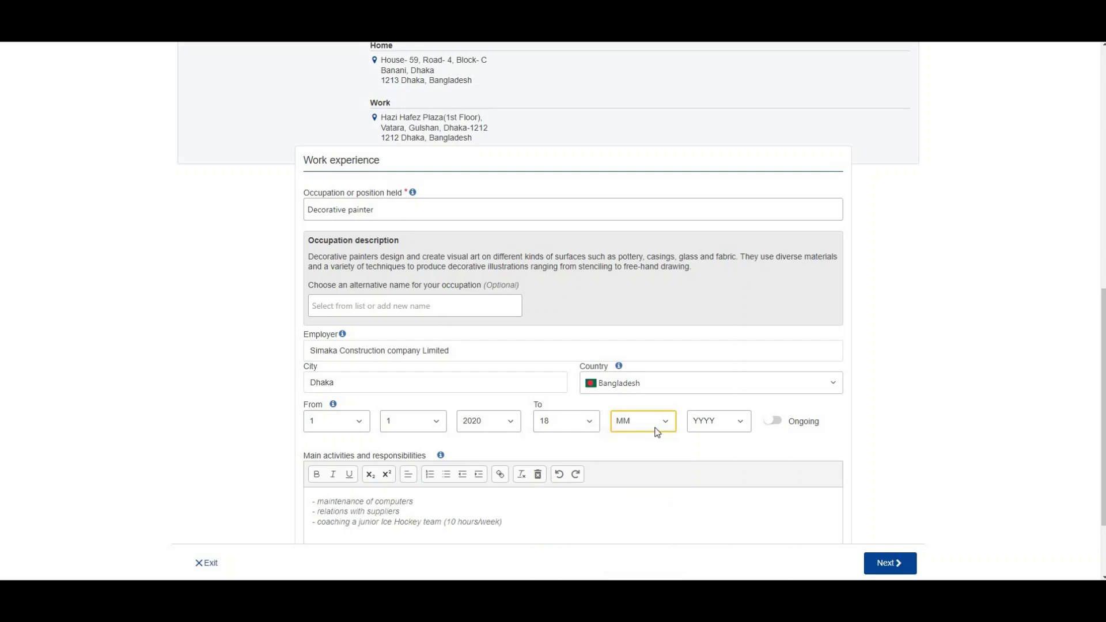
{"action": "left_click", "coordinate": [716, 422]}
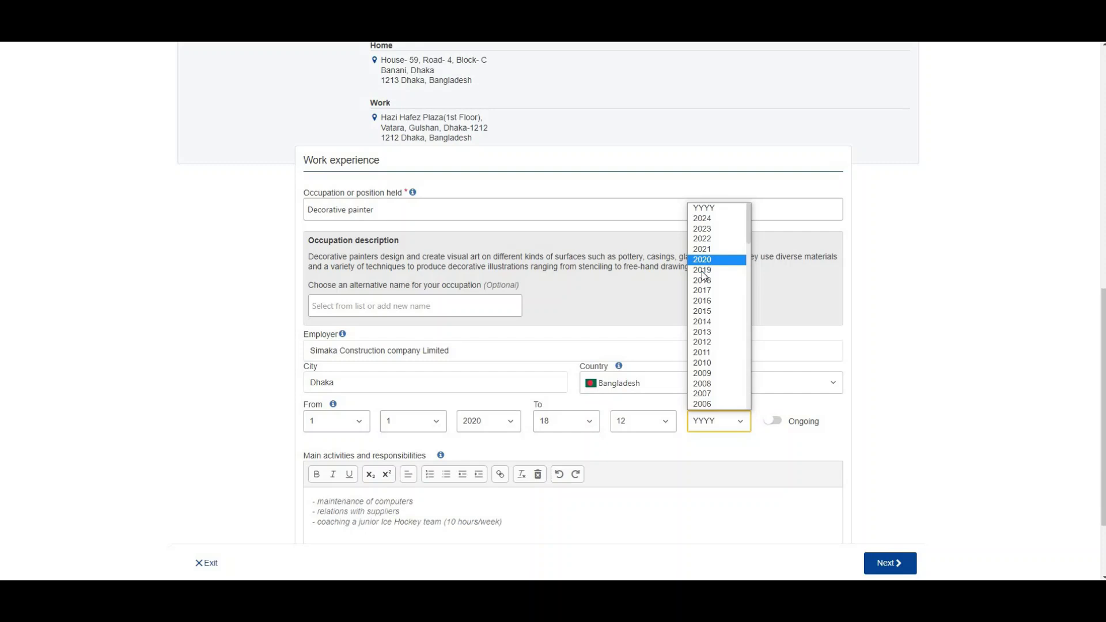
{"action": "left_click", "coordinate": [703, 240]}
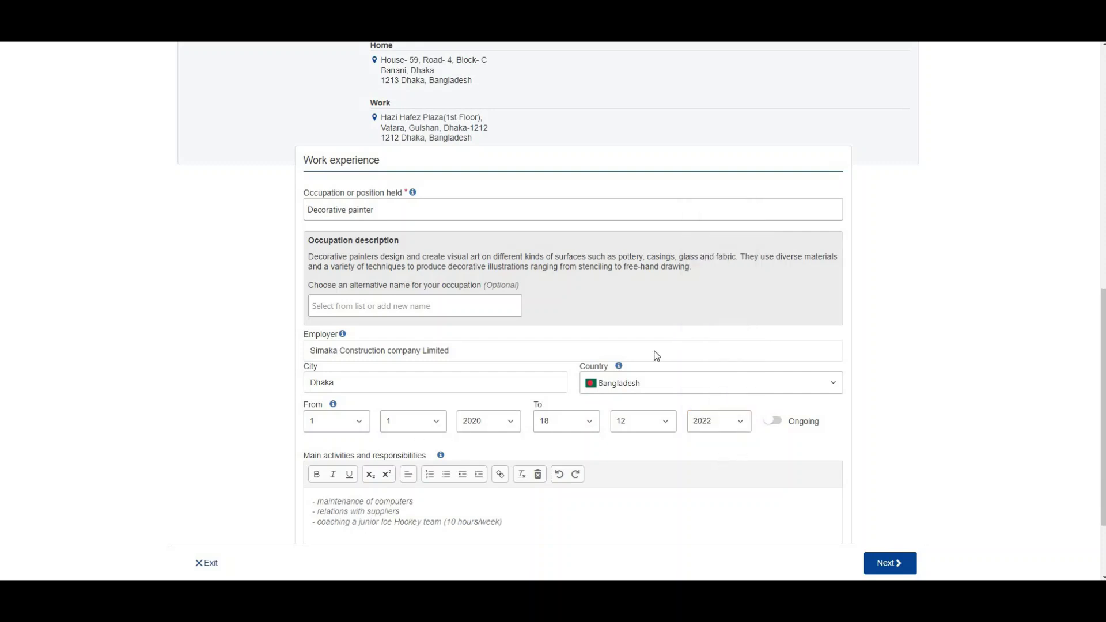
{"action": "left_click_drag", "start_coordinate": [1103, 309], "coordinate": [1103, 355]}
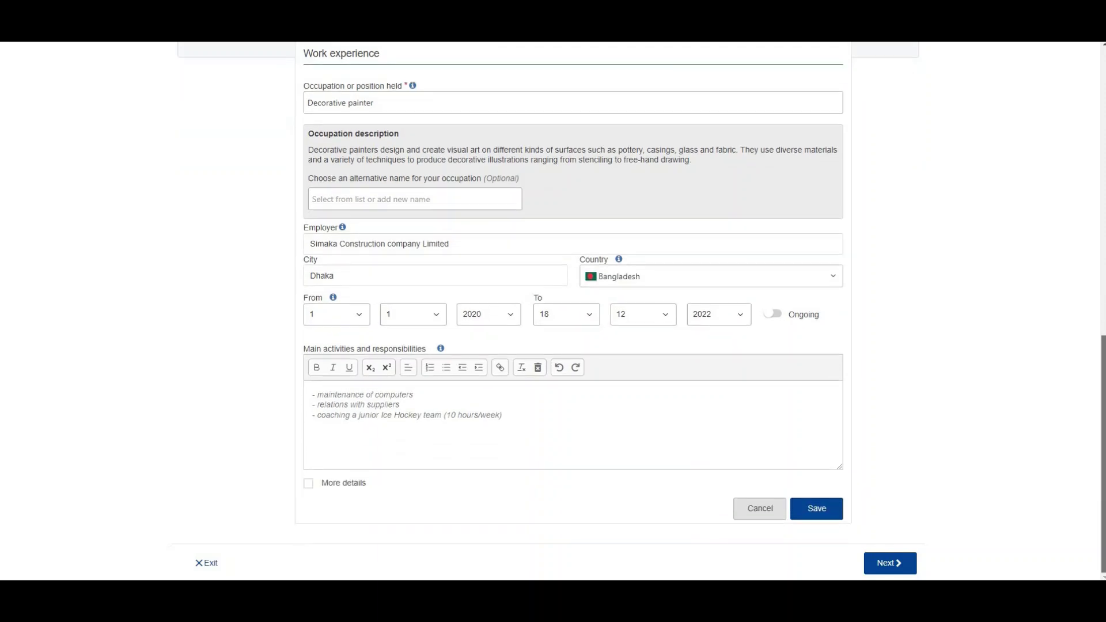
{"action": "left_click", "coordinate": [359, 407]}
Step: Review the sample resume's Objective in ChatGPT, then ask 'Give me somee responsivbility'
{"action": "left_click", "coordinate": [370, 427]}
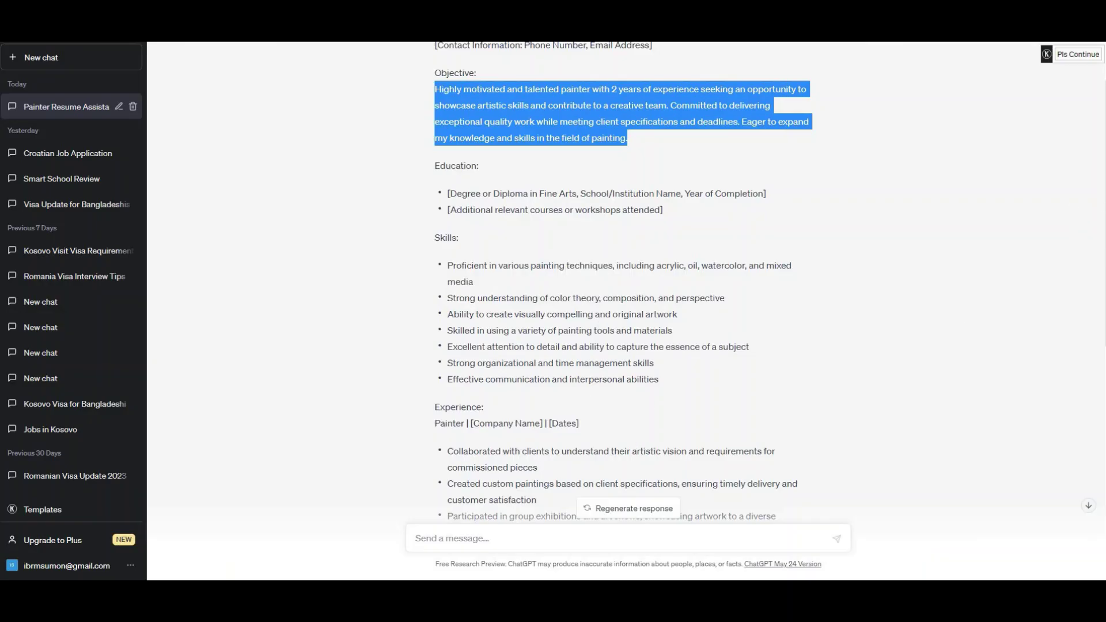
{"action": "scroll", "coordinate": [625, 283], "scroll_direction": "down", "scroll_amount": 4}
{"action": "scroll", "coordinate": [626, 282], "scroll_direction": "down", "scroll_amount": 4}
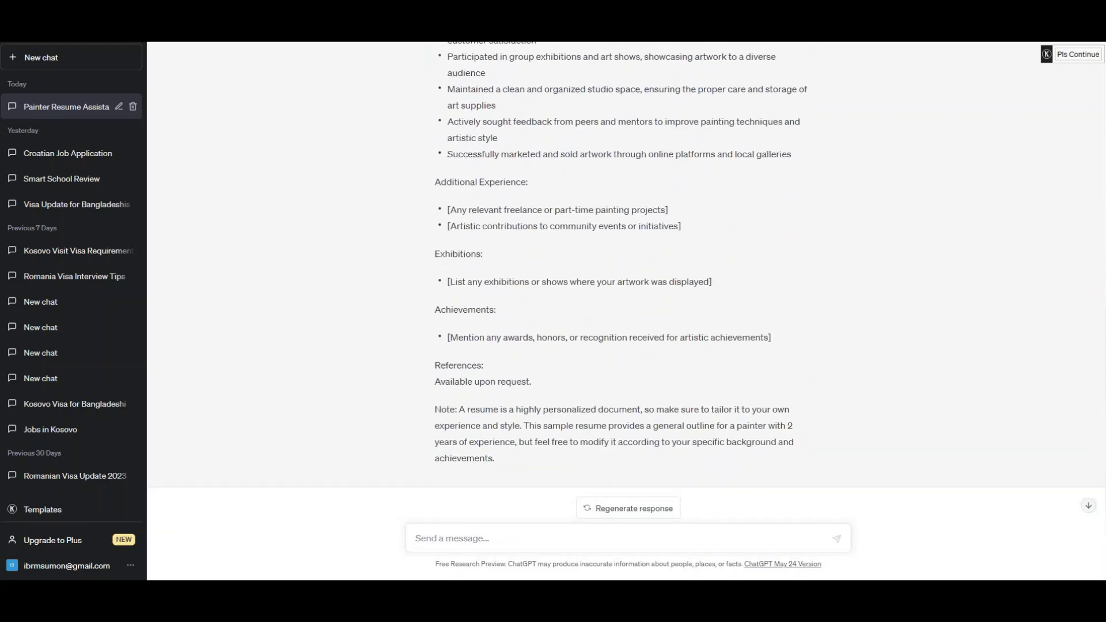
{"action": "scroll", "coordinate": [620, 282], "scroll_direction": "up", "scroll_amount": 4}
{"action": "scroll", "coordinate": [621, 283], "scroll_direction": "up", "scroll_amount": 2}
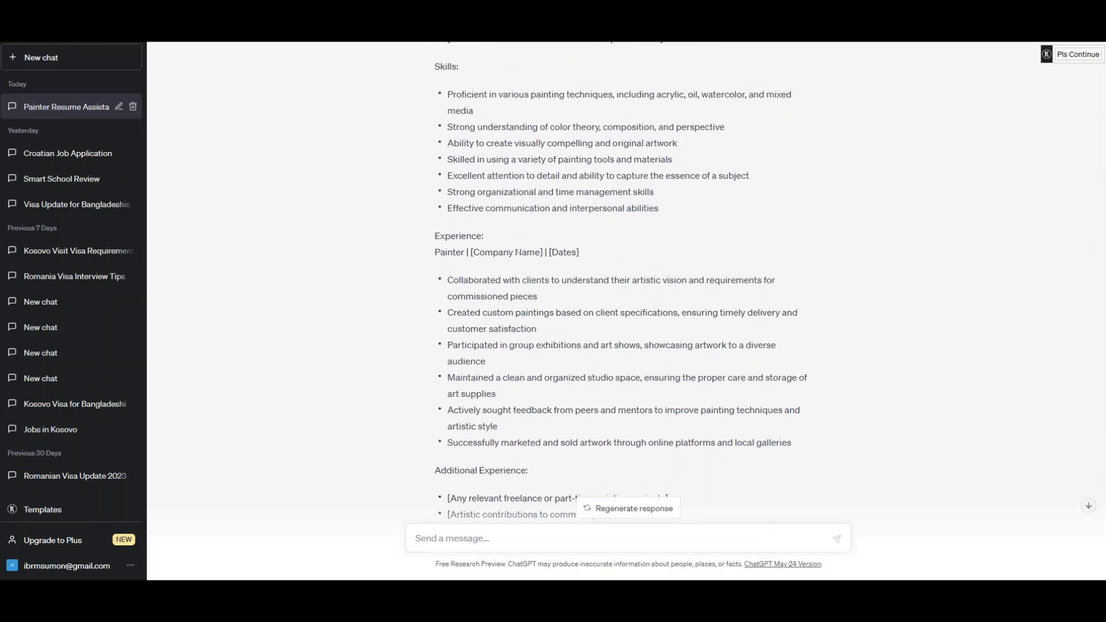
{"action": "scroll", "coordinate": [620, 282], "scroll_direction": "up", "scroll_amount": 4}
{"action": "triple_click", "coordinate": [576, 163]}
{"action": "scroll", "coordinate": [620, 283], "scroll_direction": "up", "scroll_amount": 1}
{"action": "scroll", "coordinate": [620, 283], "scroll_direction": "down", "scroll_amount": 10}
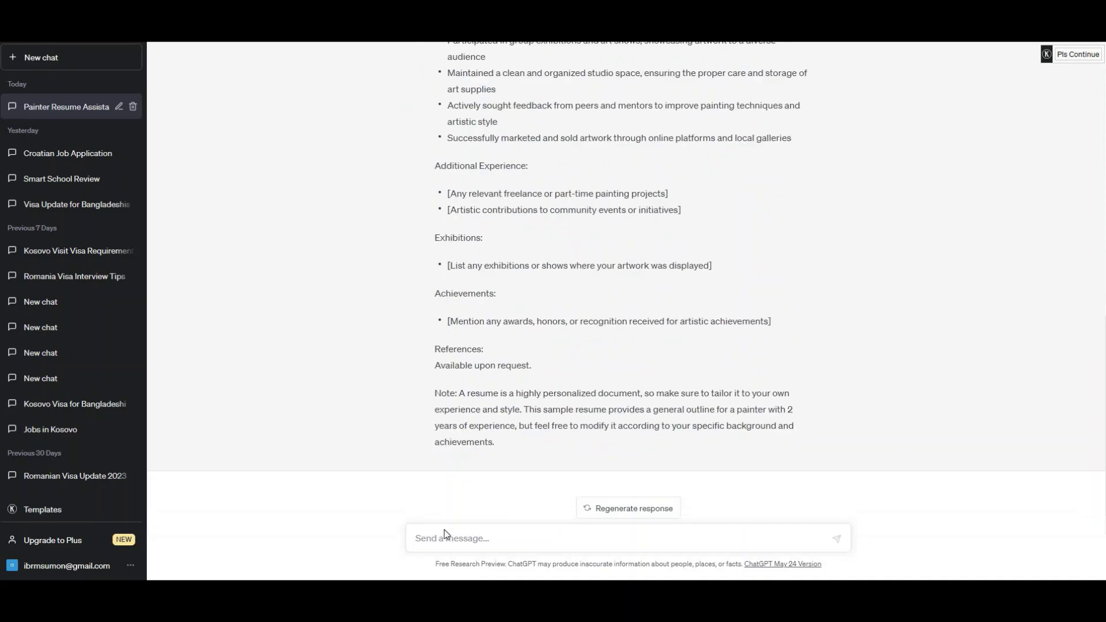
{"action": "type", "text": "Give me somee responsivbility"}
{"action": "key", "text": "Return"}
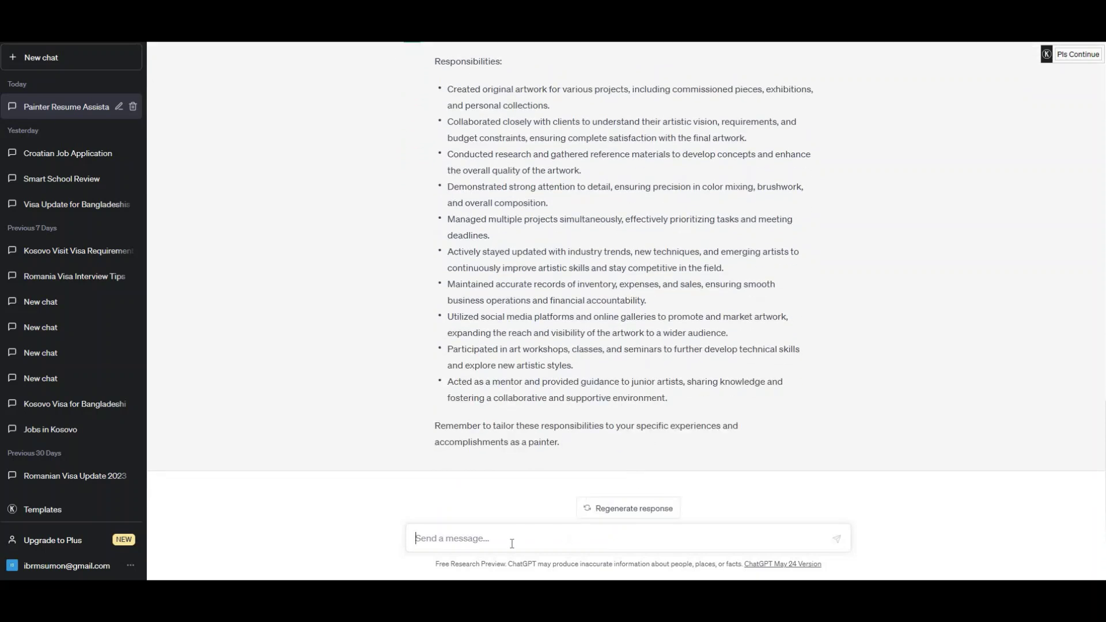
Step: Ask ChatGPT for responsibilities of a building construction painter, stopping the answer early
{"action": "type", "text": "rte"}
{"action": "type", "text": "sponsib"}
{"action": "type", "text": "ilit"}
{"action": "type", "text": "y of a building p"}
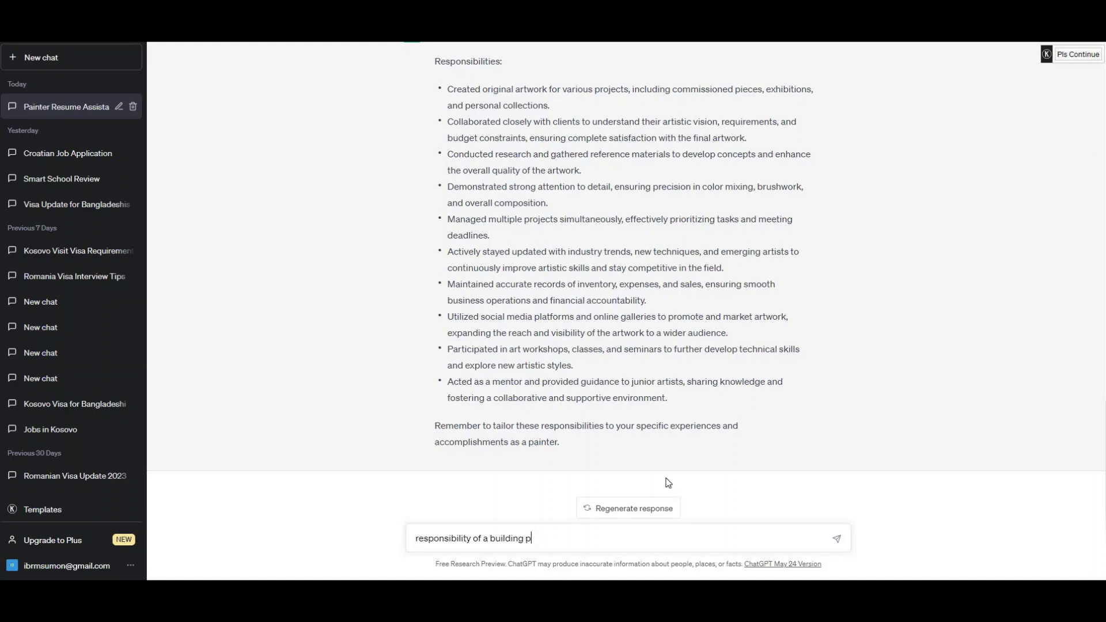
{"action": "key", "text": "BackSpace"}
{"action": "type", "text": "construction painter"}
{"action": "key", "text": "Return"}
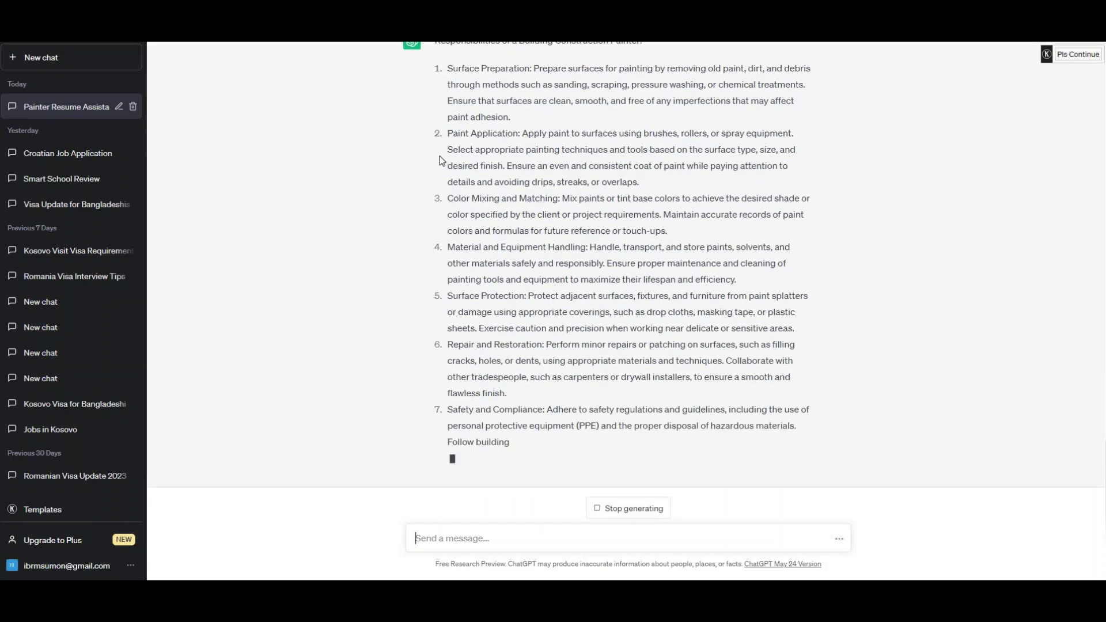
{"action": "left_click", "coordinate": [636, 509]}
Step: Select the first three responsibility items from the answer and return to the CV
{"action": "scroll", "coordinate": [997, 340], "scroll_direction": "up", "scroll_amount": 15}
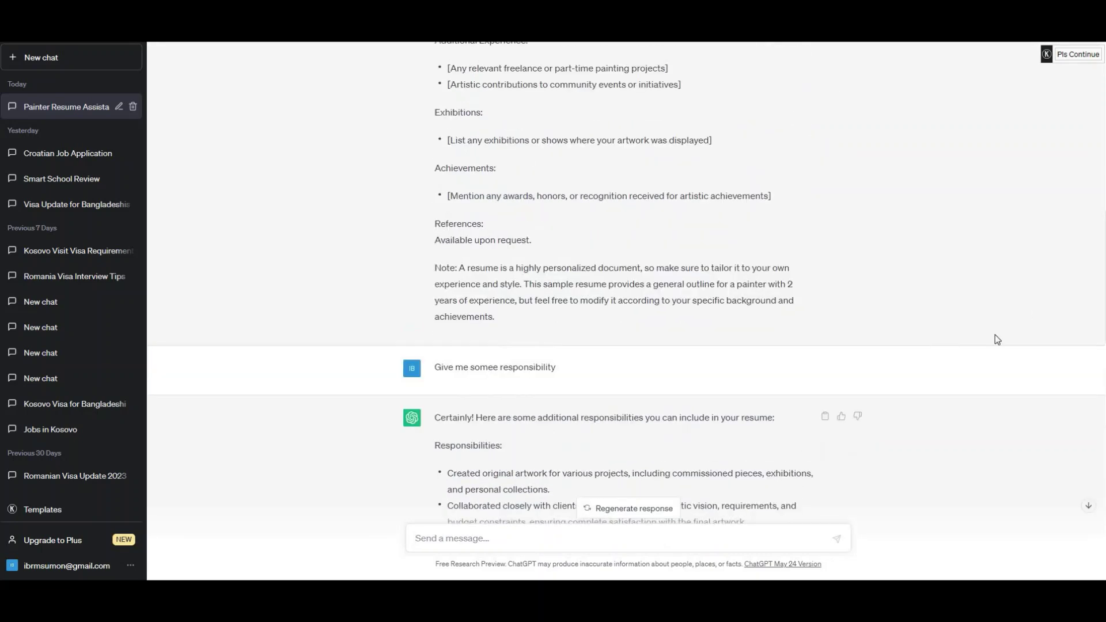
{"action": "scroll", "coordinate": [626, 283], "scroll_direction": "down", "scroll_amount": 15}
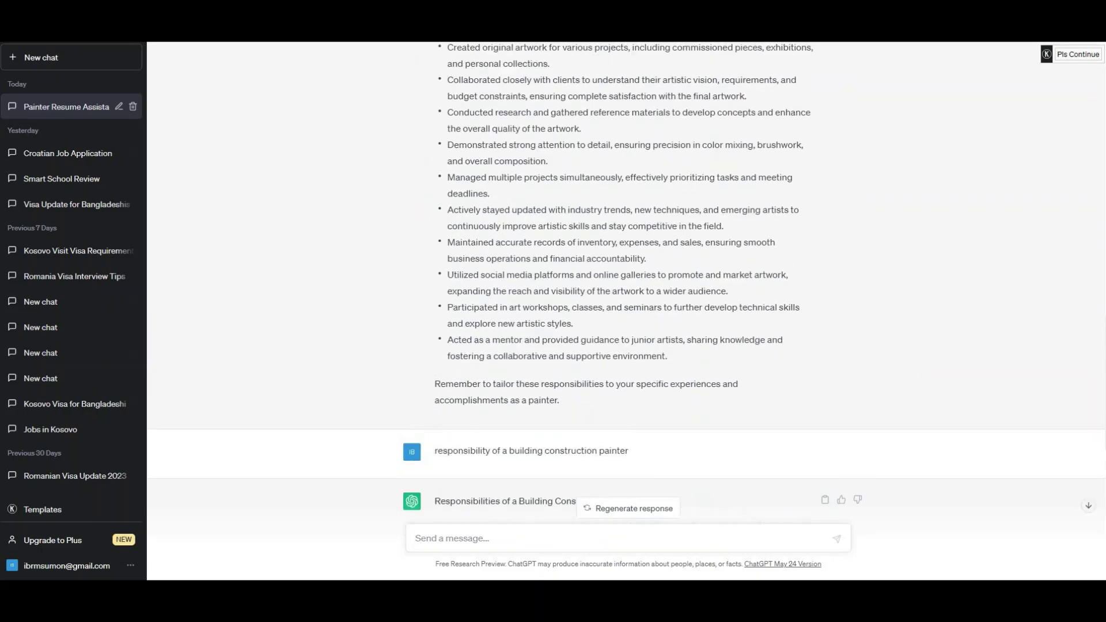
{"action": "scroll", "coordinate": [453, 112], "scroll_direction": "down", "scroll_amount": 2}
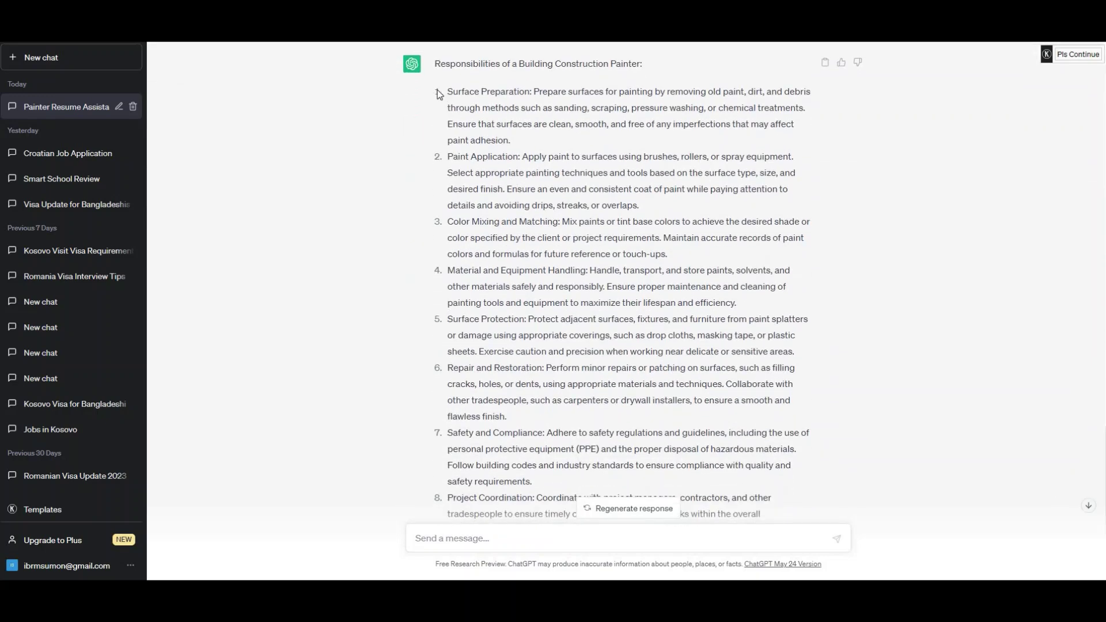
{"action": "left_click_drag", "start_coordinate": [438, 91], "coordinate": [818, 364]}
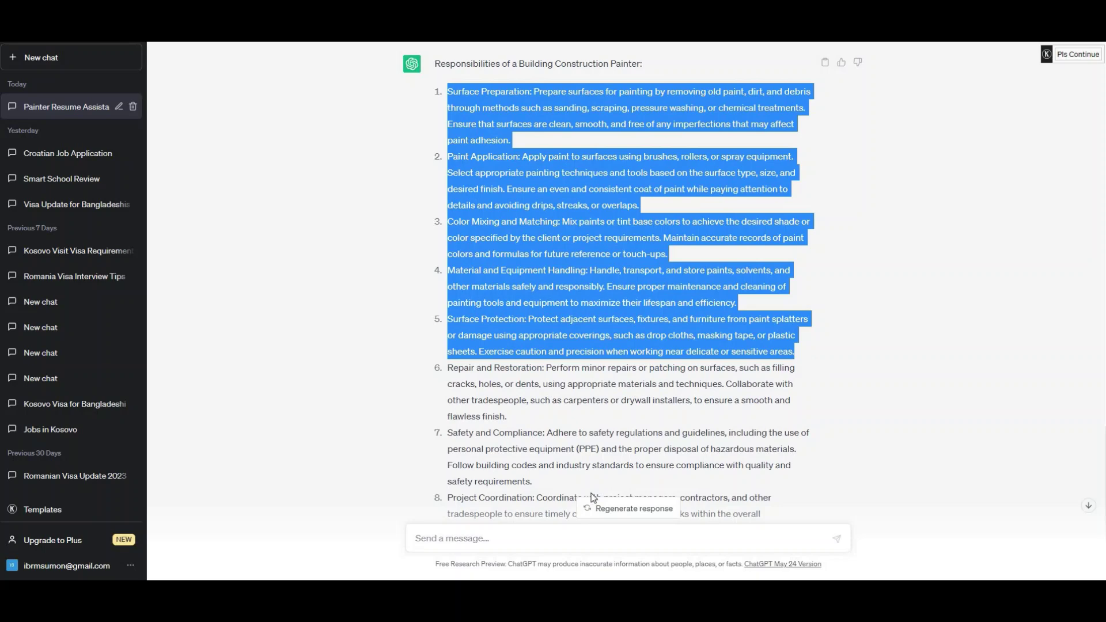
{"action": "left_click_drag", "start_coordinate": [535, 484], "coordinate": [441, 95]}
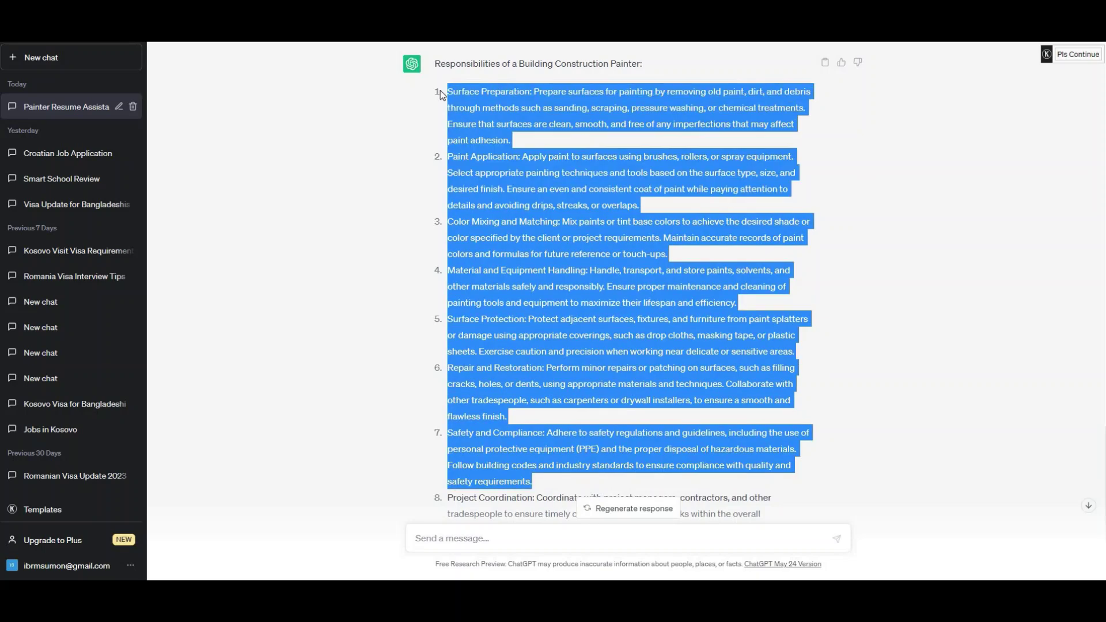
{"action": "left_click", "coordinate": [465, 139]}
{"action": "left_click_drag", "start_coordinate": [678, 261], "coordinate": [442, 93]}
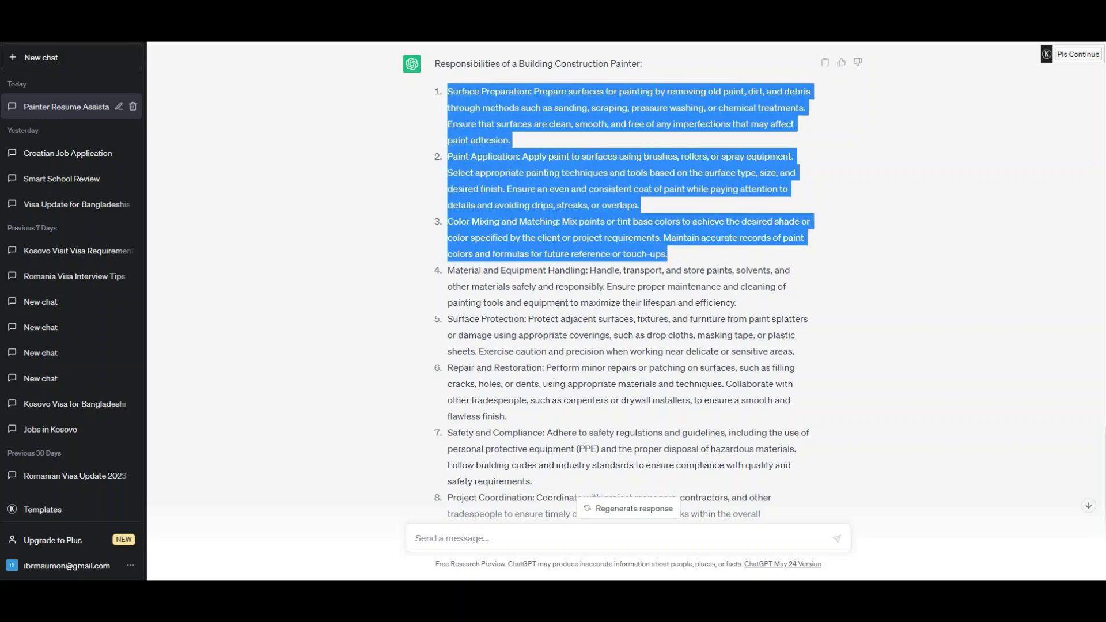
{"action": "key", "text": "alt+Tab"}
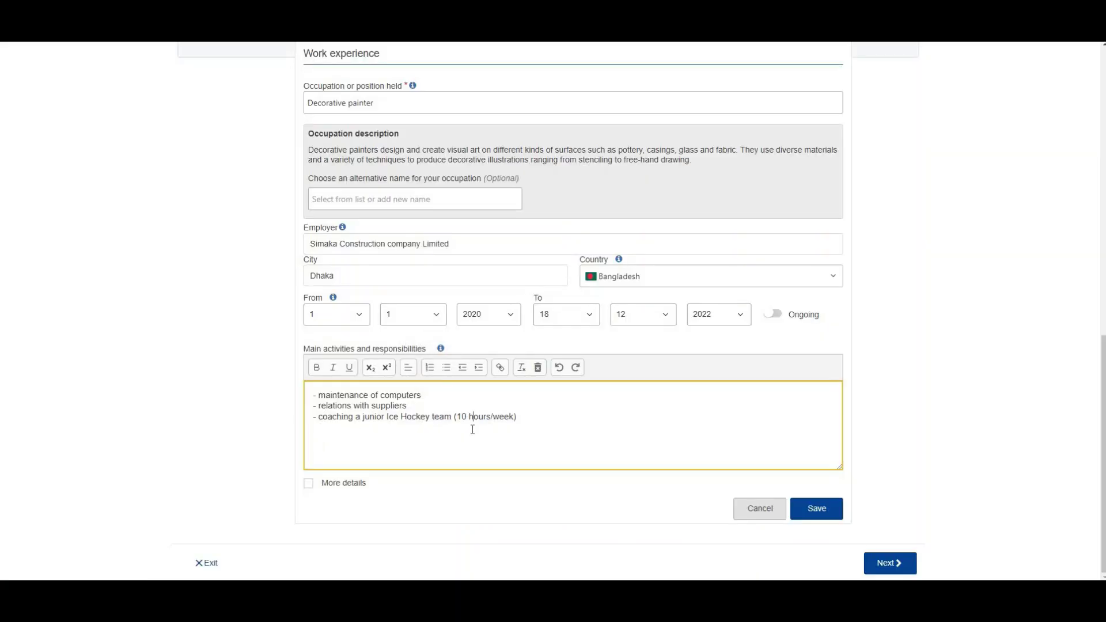
Step: Replace the example activities with the three pasted responsibilities and save the work experience
{"action": "key", "text": "ctrl+a"}
{"action": "key", "text": "ctrl+v"}
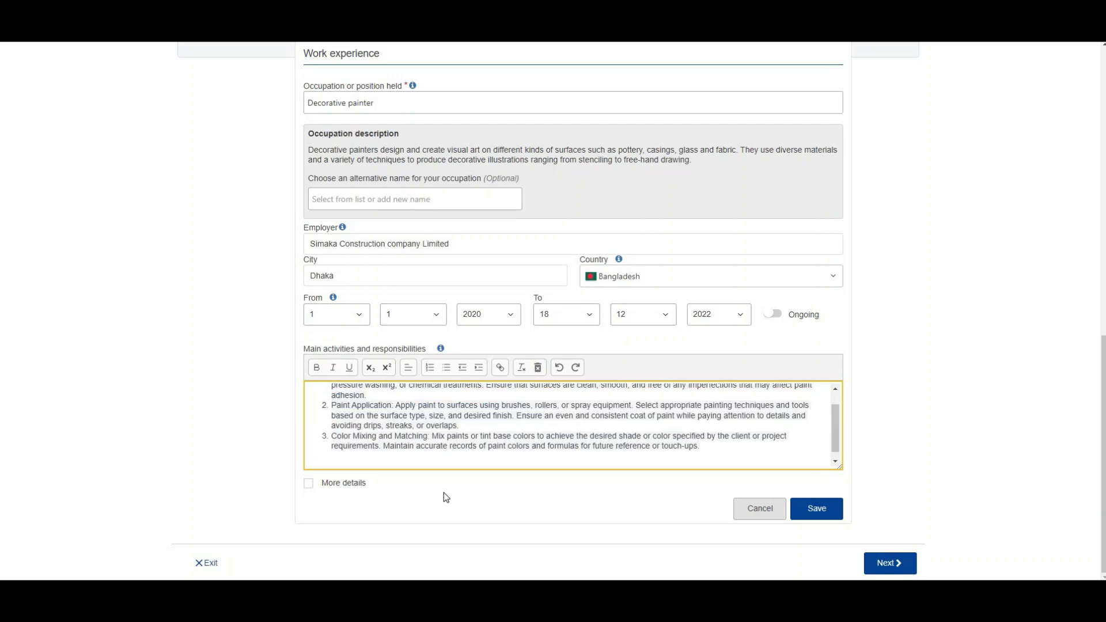
{"action": "key", "text": "BackSpace"}
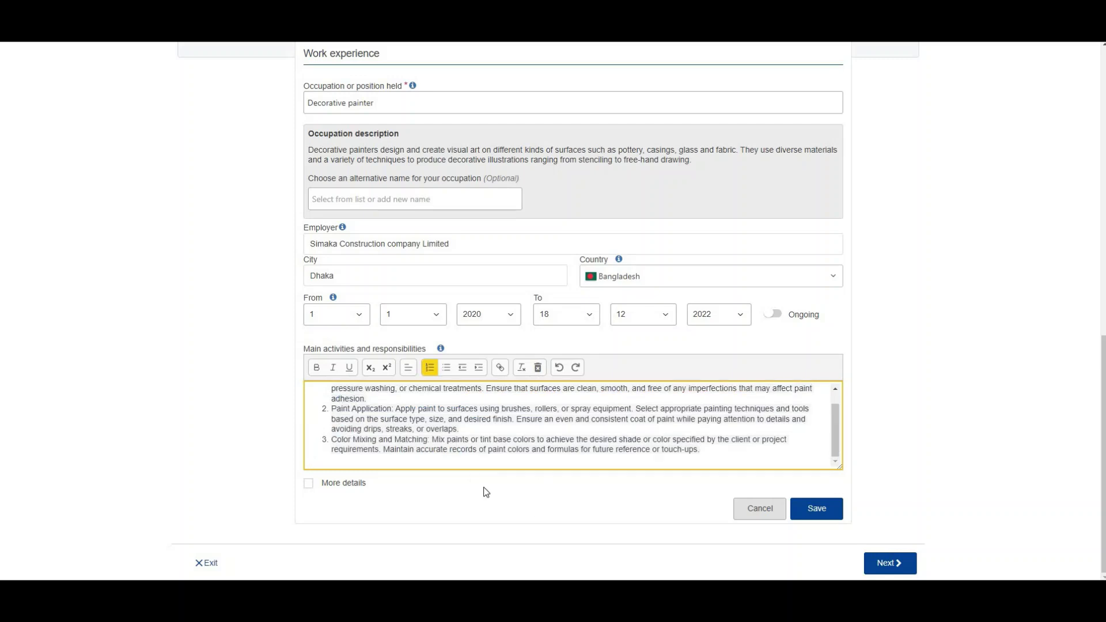
{"action": "left_click", "coordinate": [817, 513]}
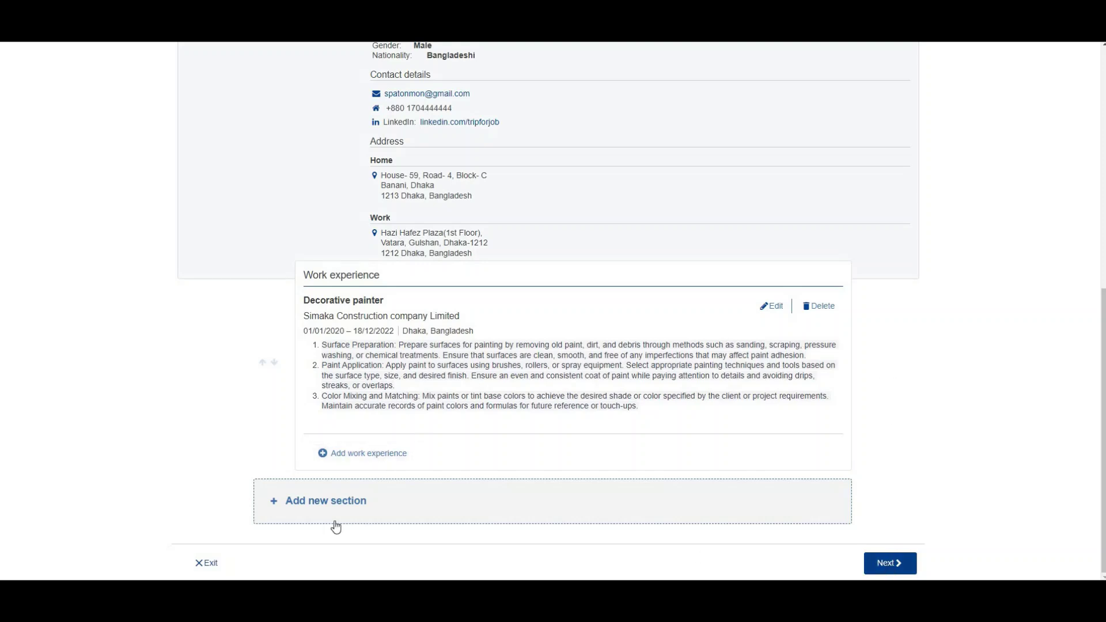
Step: Add a new Education and training section to the CV
{"action": "left_click", "coordinate": [316, 503]}
{"action": "left_click", "coordinate": [458, 312]}
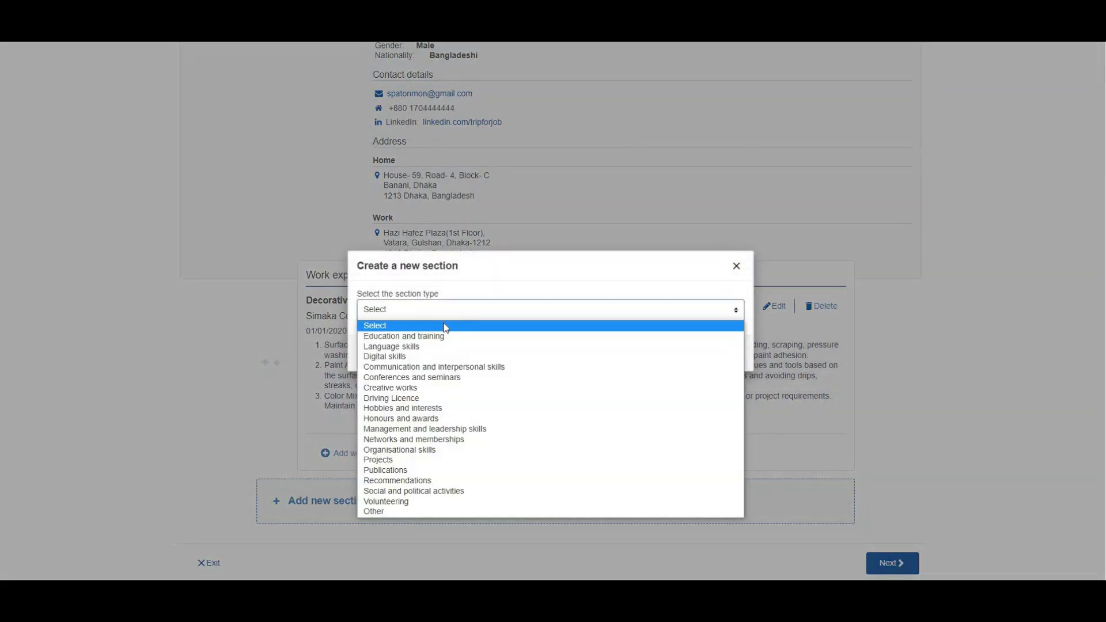
{"action": "left_click", "coordinate": [434, 337]}
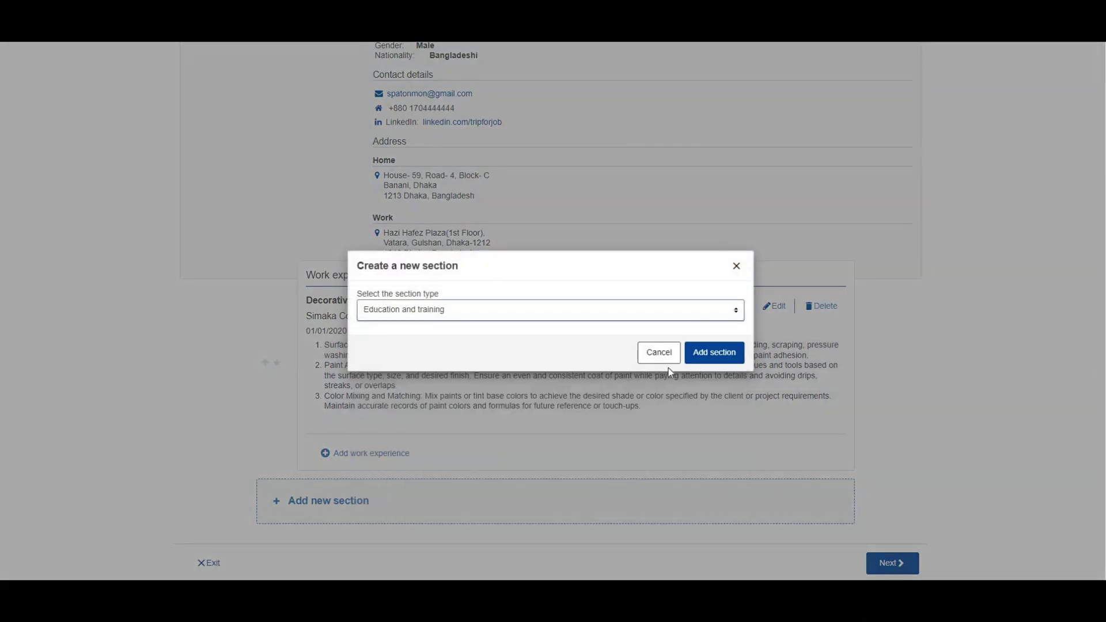
{"action": "left_click", "coordinate": [715, 354]}
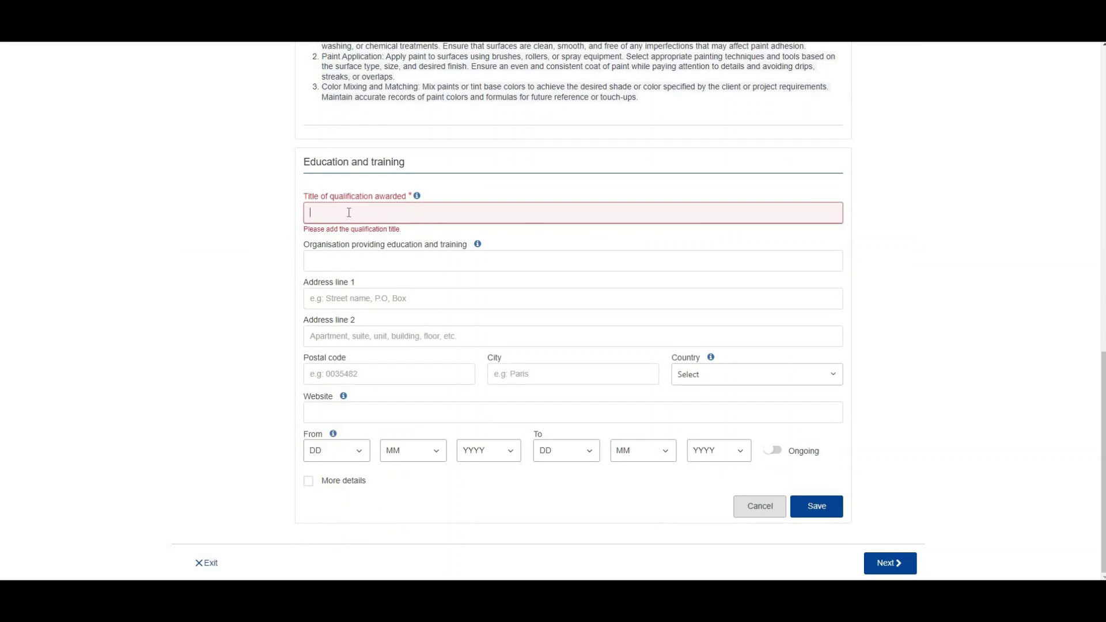
Step: Enter title 'Heigher Secondery Certificate' and organisation 'Uttara High School'
{"action": "left_click", "coordinate": [347, 266]}
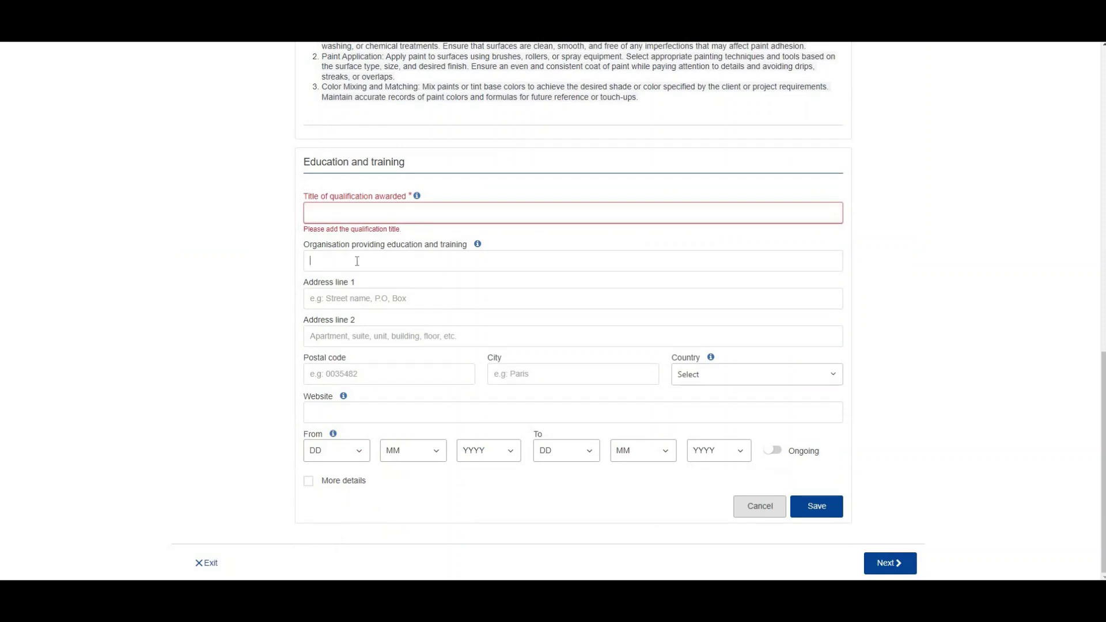
{"action": "left_click", "coordinate": [359, 214]}
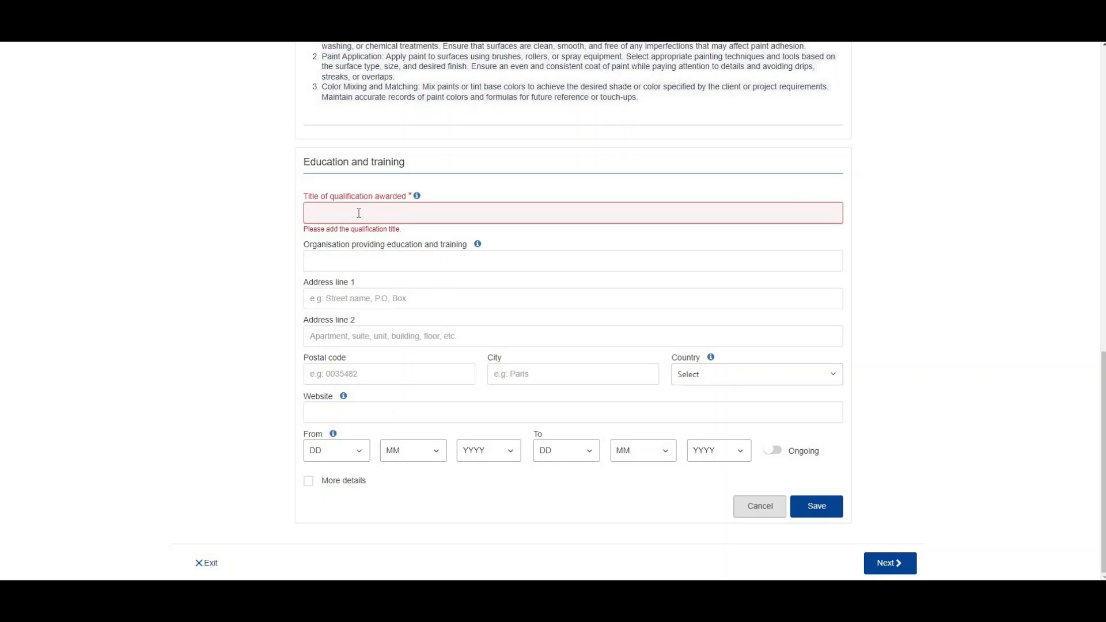
{"action": "type", "text": "Heigher"}
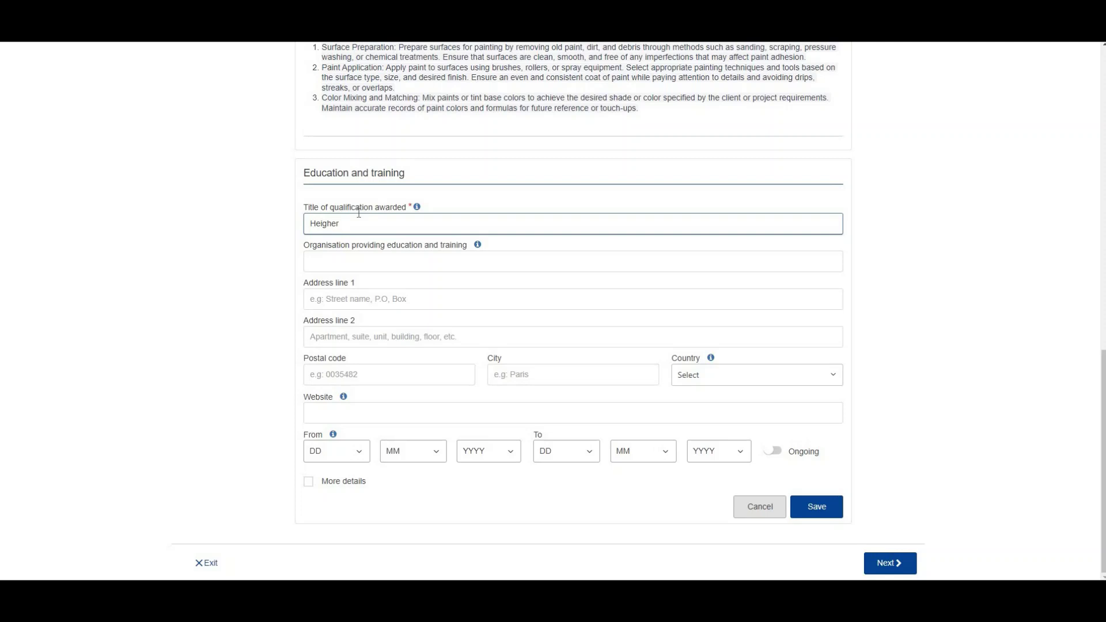
{"action": "type", "text": " Secondery Certificate"}
{"action": "key", "text": "Tab"}
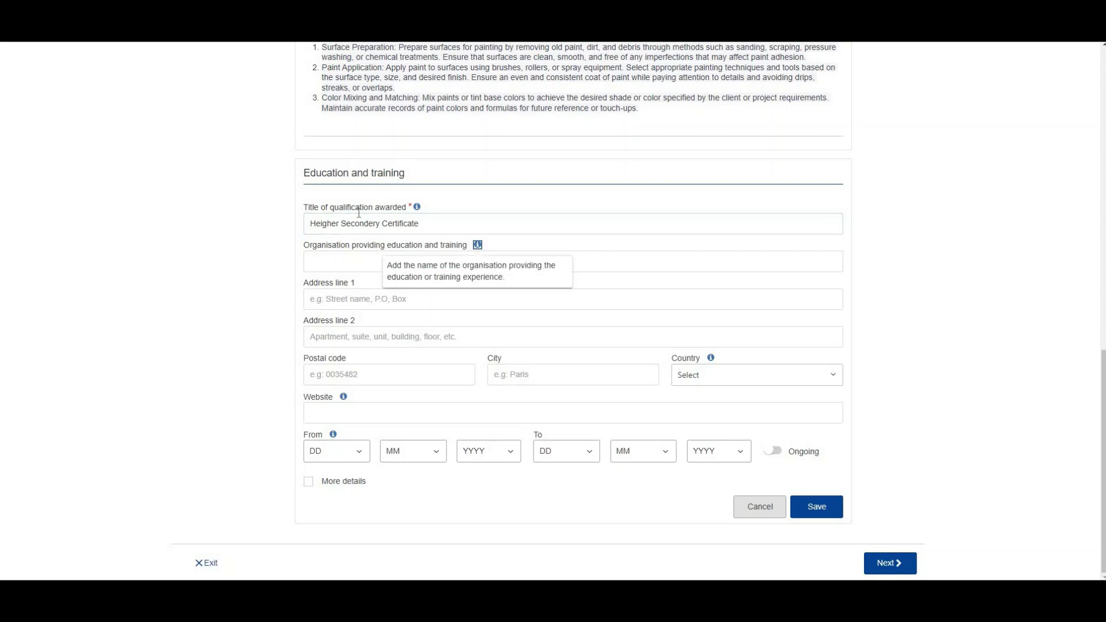
{"action": "left_click", "coordinate": [370, 223]}
{"action": "left_click", "coordinate": [349, 262]}
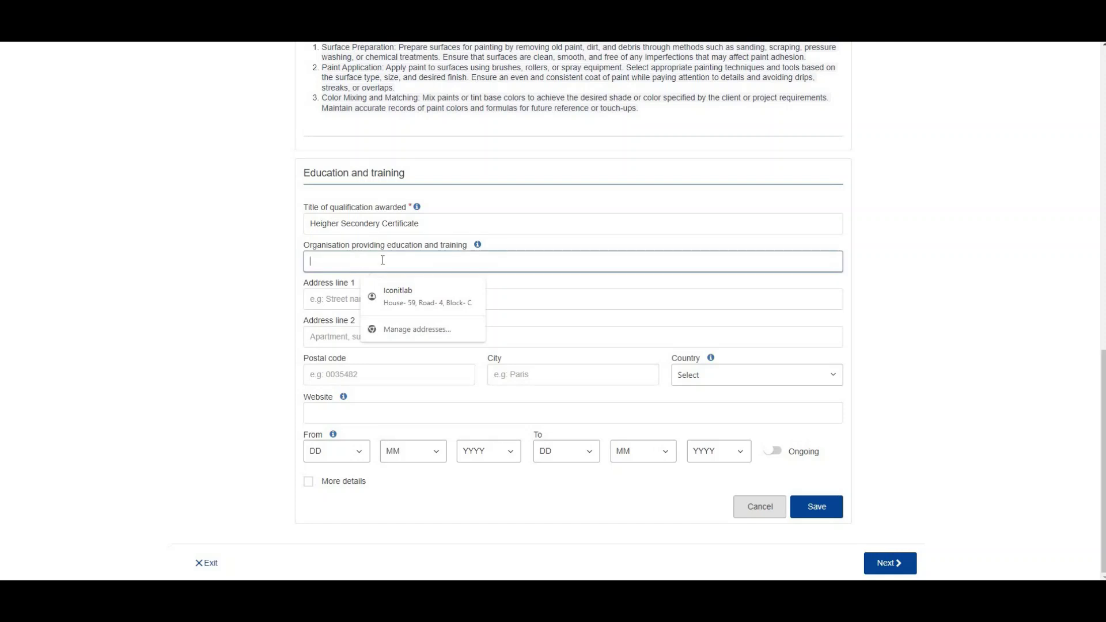
{"action": "type", "text": "Utta"}
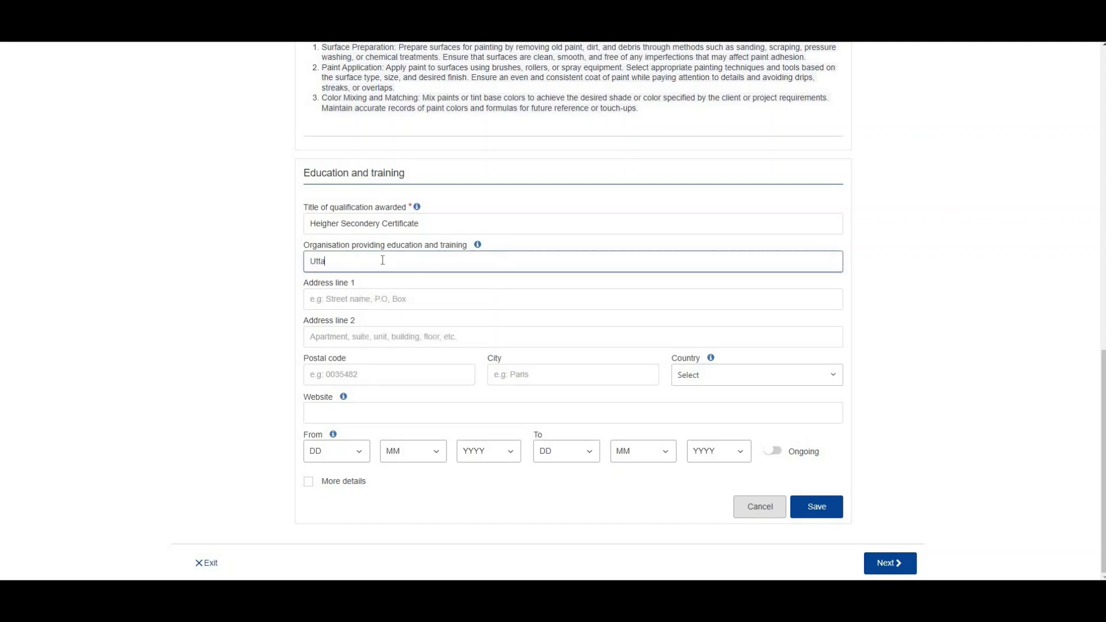
{"action": "type", "text": "ra High School"}
Step: Set the school address to Uttara, Dhaka, postal code 1230, city Dhaka, Bangladesh
{"action": "key", "text": "Tab"}
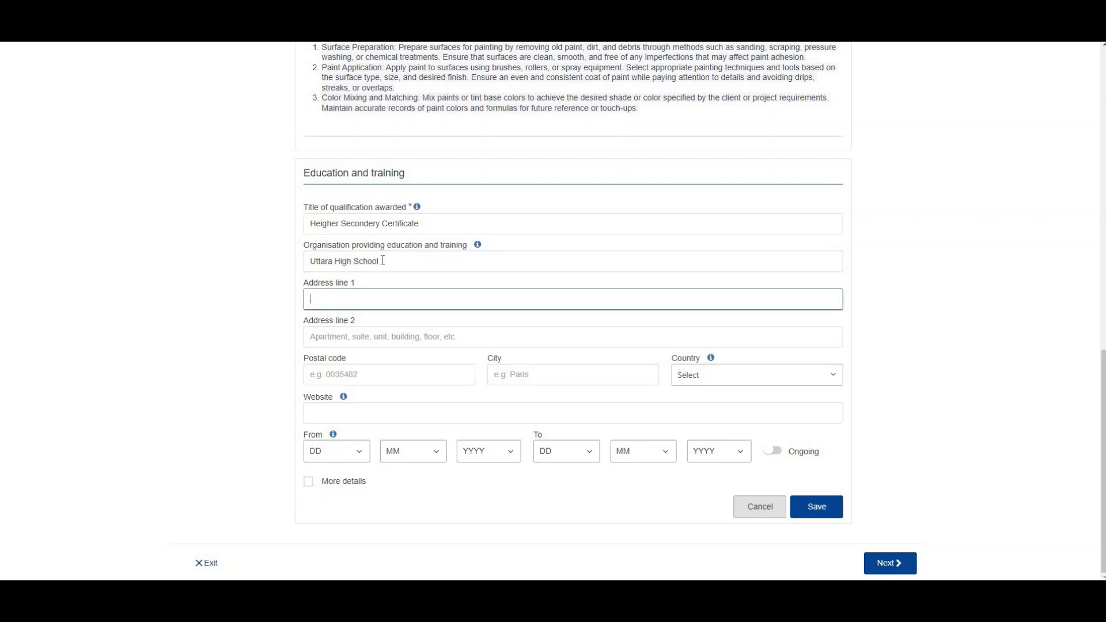
{"action": "type", "text": "Uttara, Dhaka"}
{"action": "key", "text": "Tab"}
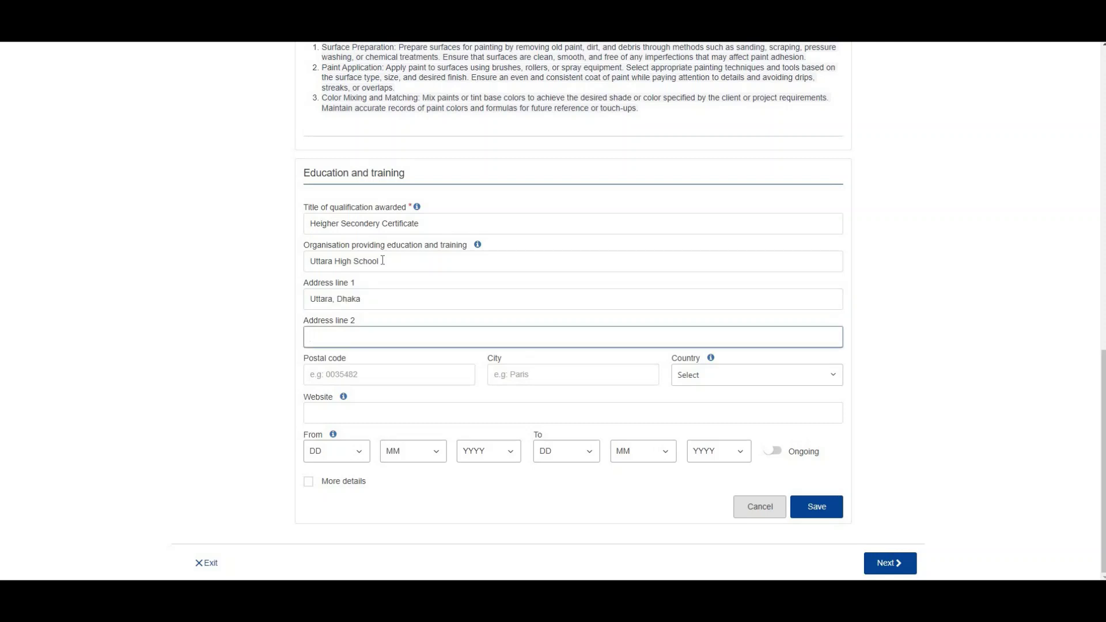
{"action": "key", "text": "Tab"}
{"action": "type", "text": "1230"}
{"action": "key", "text": "Tab"}
{"action": "type", "text": "Dhaka"}
{"action": "key", "text": "Tab"}
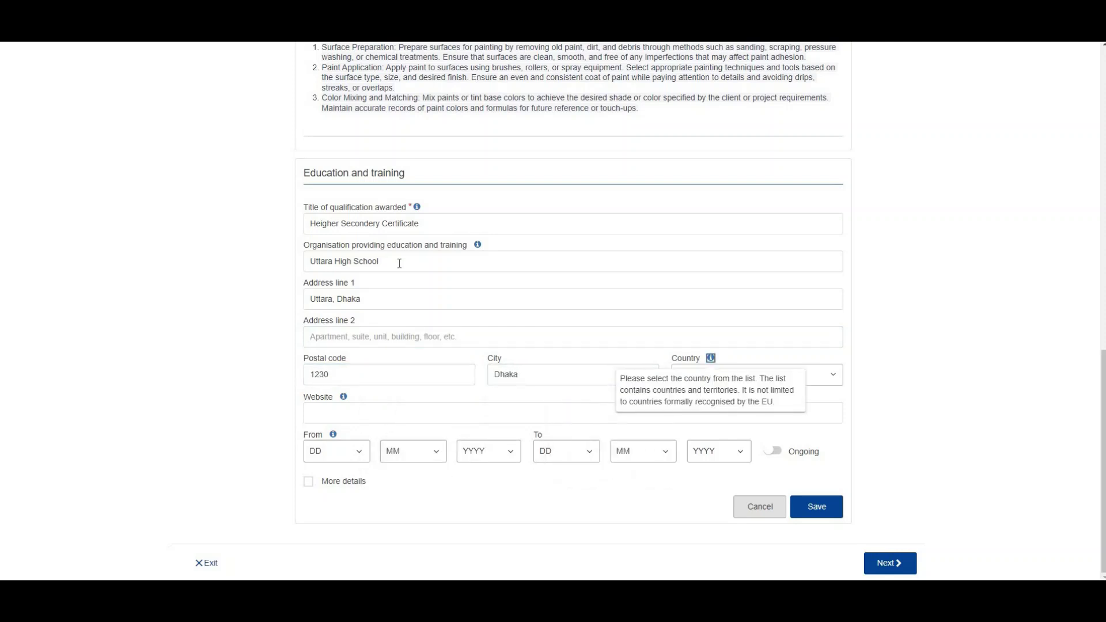
{"action": "left_click", "coordinate": [818, 383]}
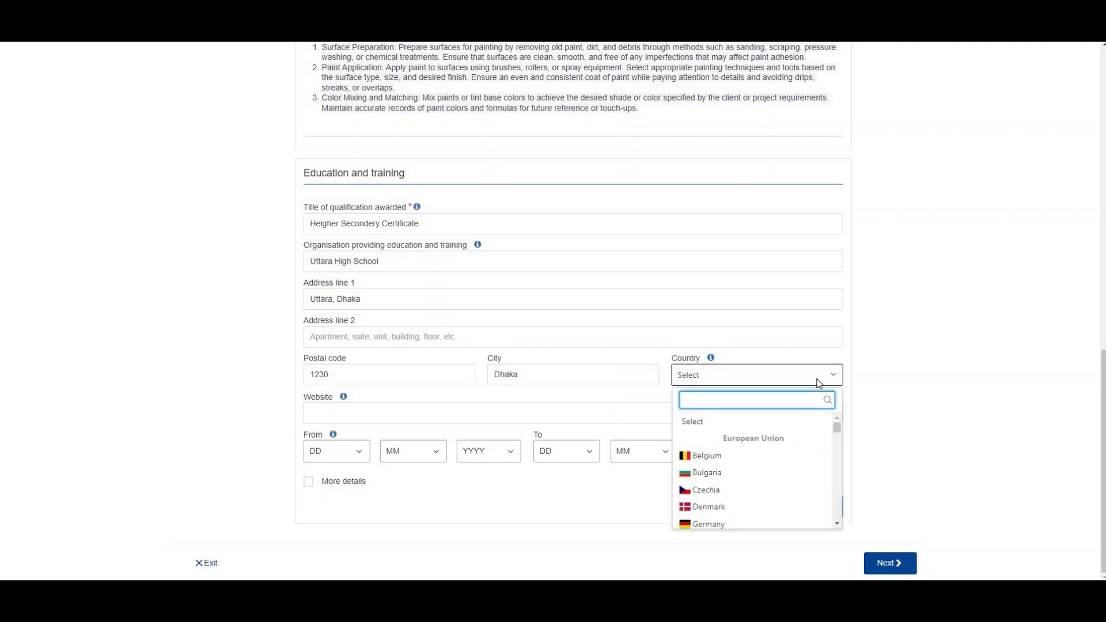
{"action": "type", "text": "bangla"}
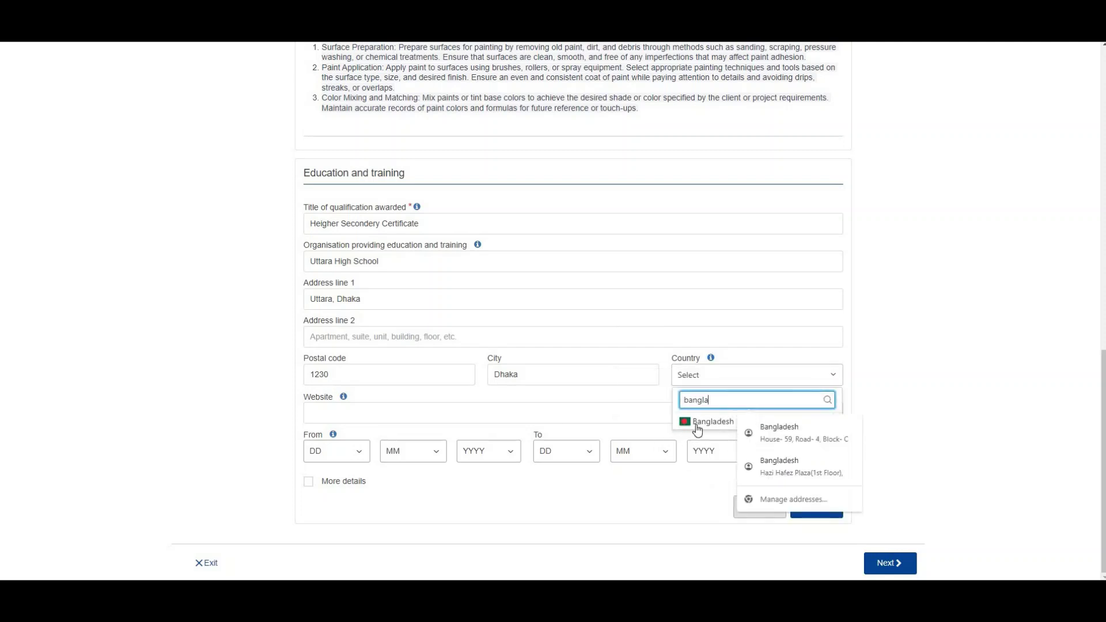
{"action": "left_click", "coordinate": [709, 421]}
{"action": "left_click", "coordinate": [344, 413]}
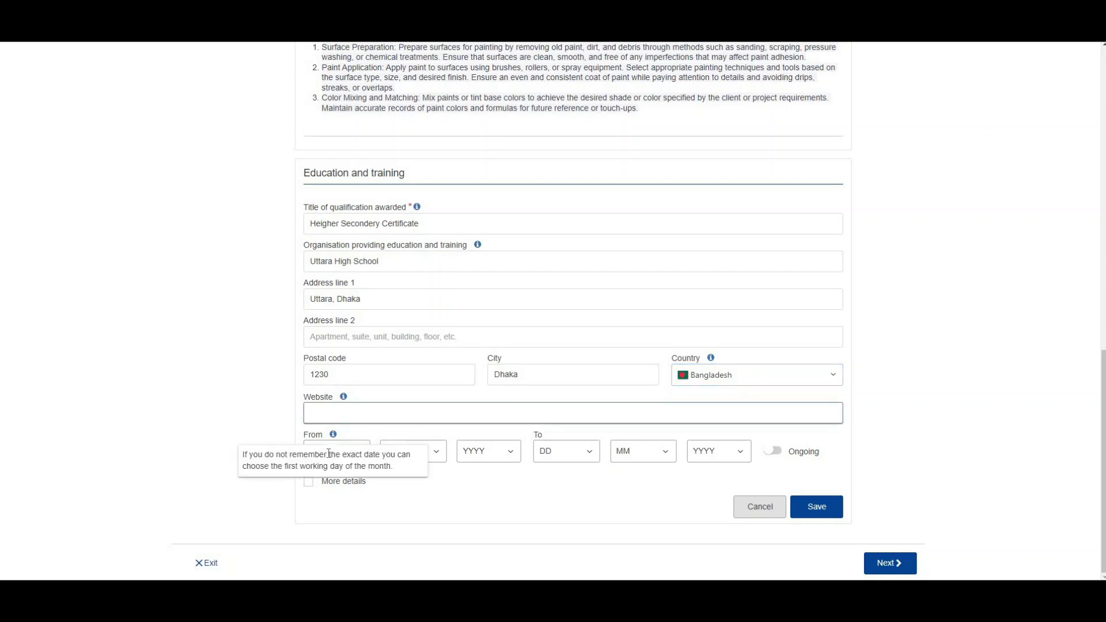
Step: Set the education start date to 15/6/2014
{"action": "left_click", "coordinate": [346, 454]}
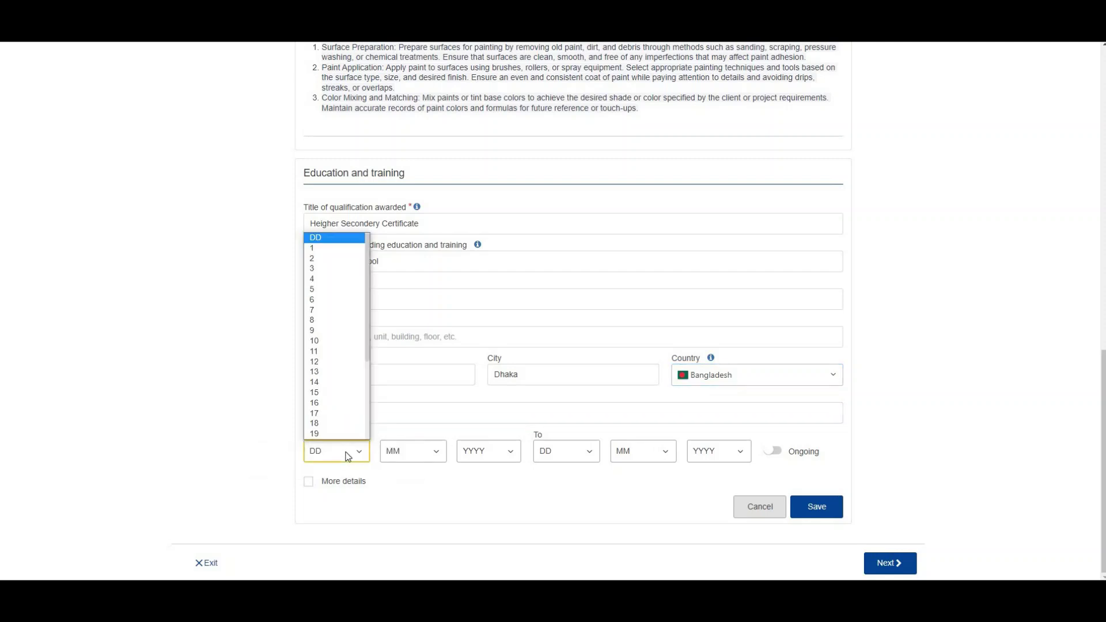
{"action": "left_click", "coordinate": [340, 397]}
{"action": "left_click", "coordinate": [429, 453]}
{"action": "left_click", "coordinate": [416, 375]}
{"action": "left_click", "coordinate": [494, 458]}
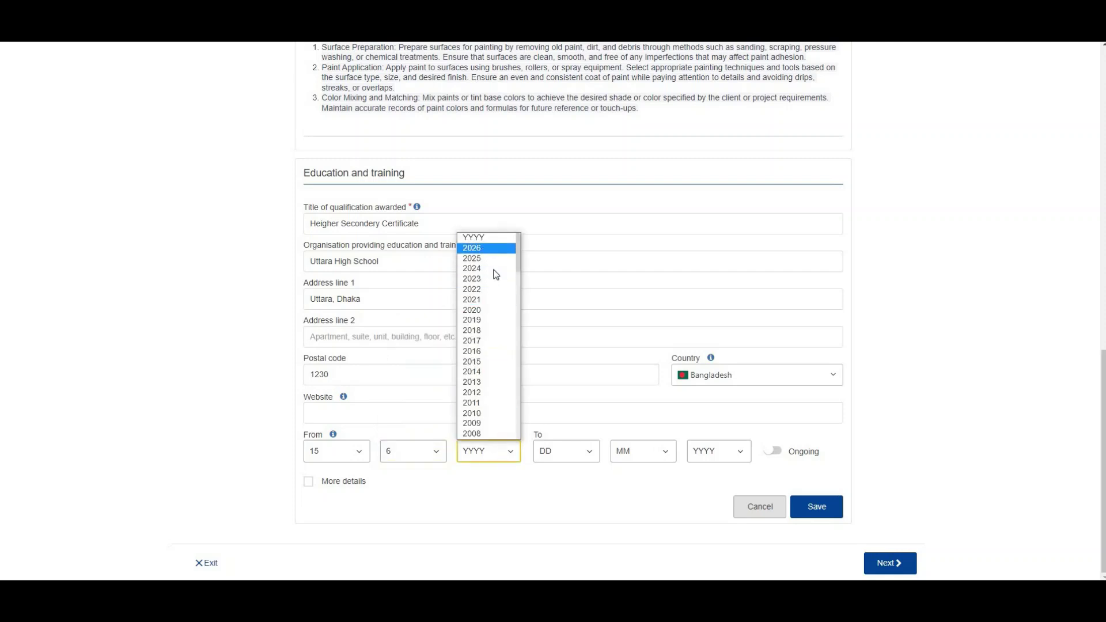
{"action": "left_click", "coordinate": [483, 373]}
Step: Set the education end date to 7/2/2016 and save the entry
{"action": "left_click", "coordinate": [578, 452]}
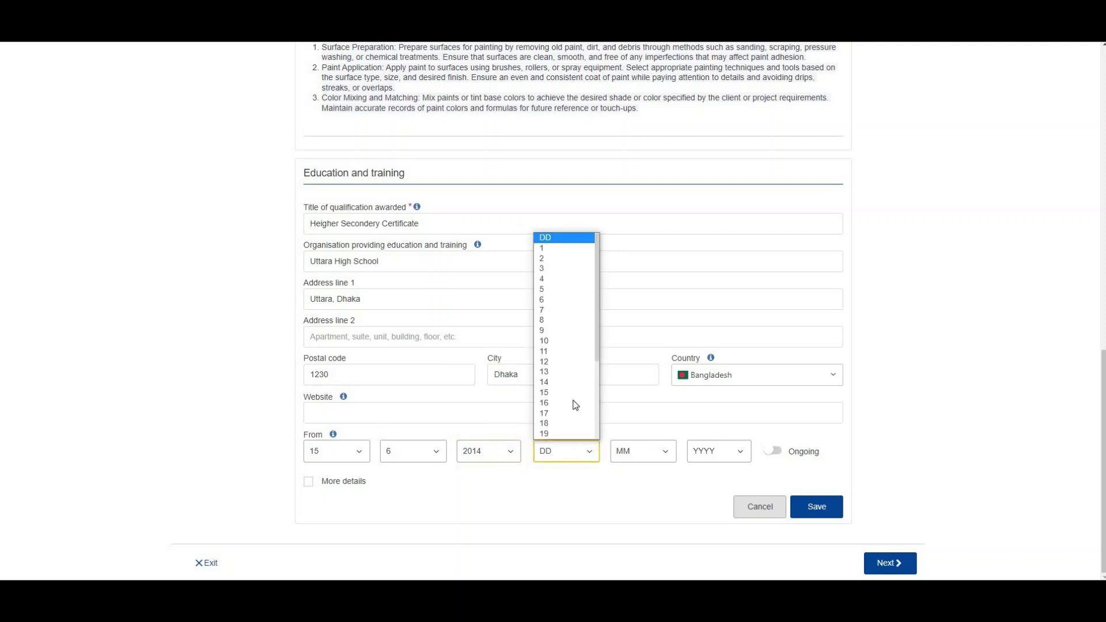
{"action": "left_click", "coordinate": [552, 312]}
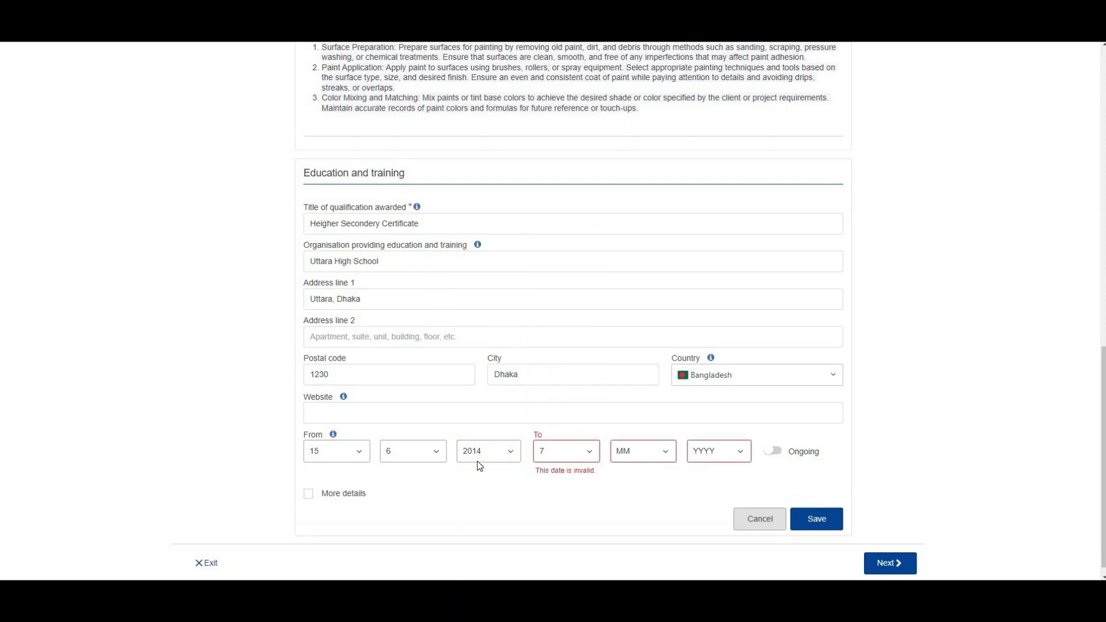
{"action": "left_click", "coordinate": [664, 454]}
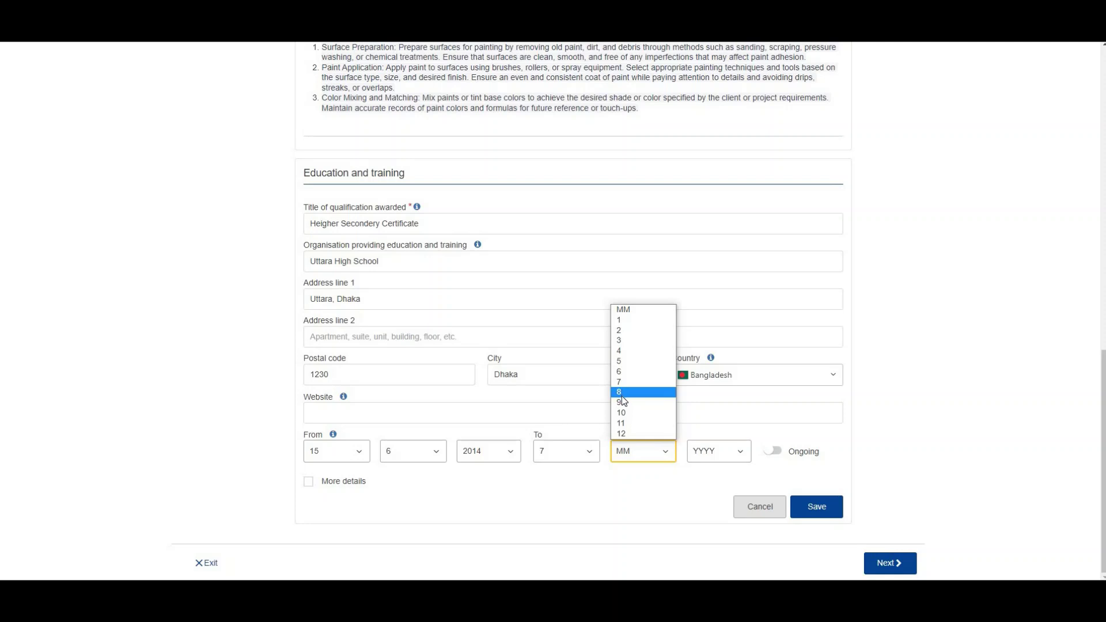
{"action": "left_click", "coordinate": [622, 330]}
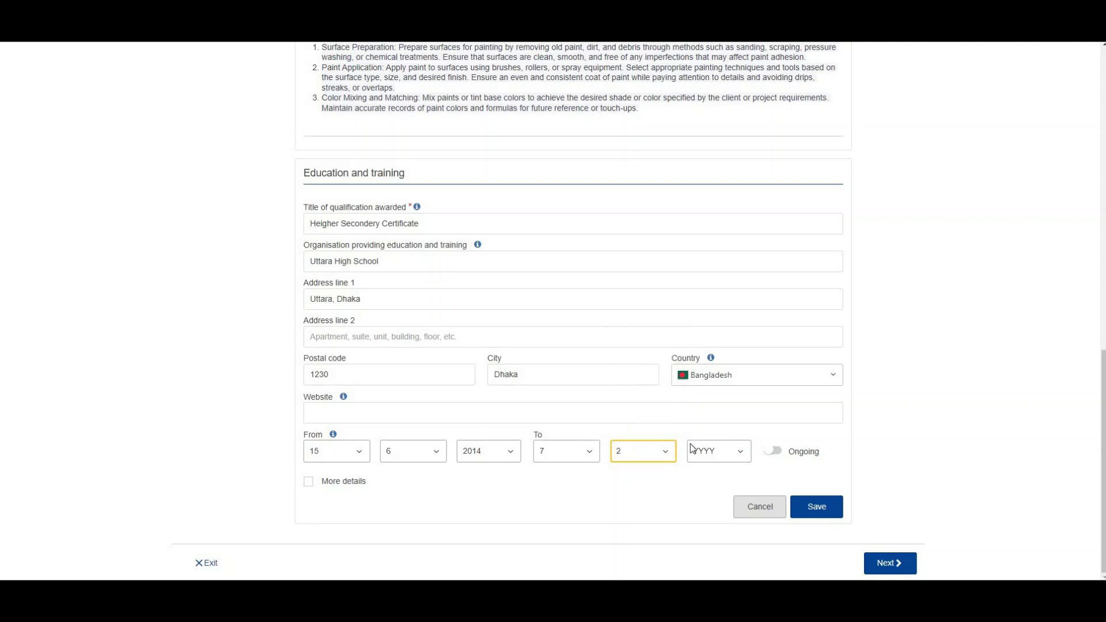
{"action": "left_click", "coordinate": [717, 451]}
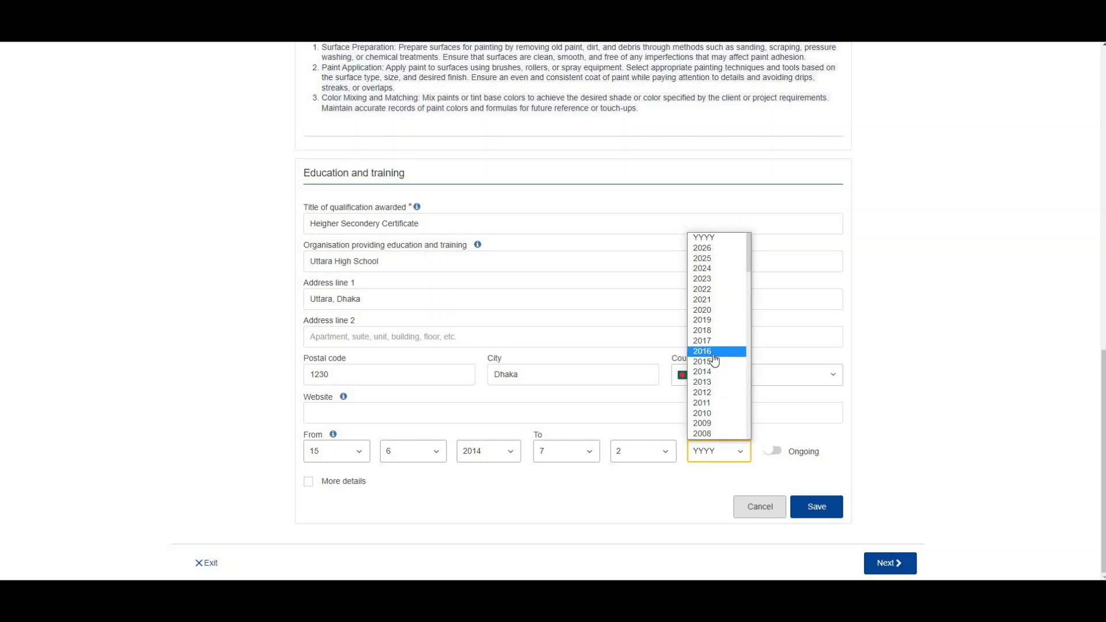
{"action": "left_click", "coordinate": [712, 351]}
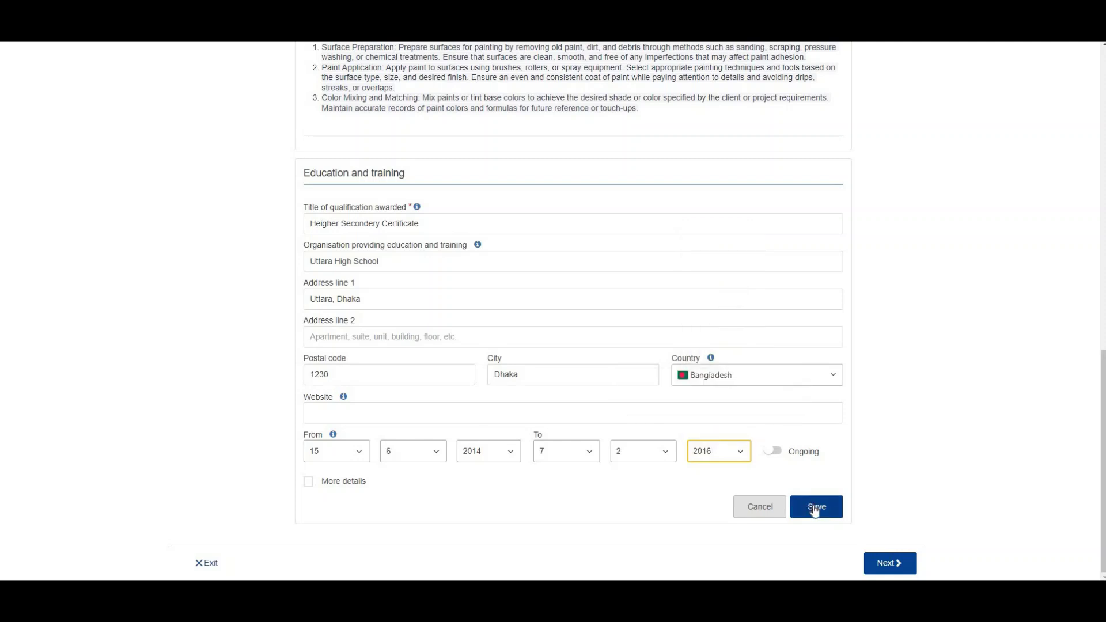
{"action": "left_click", "coordinate": [815, 508]}
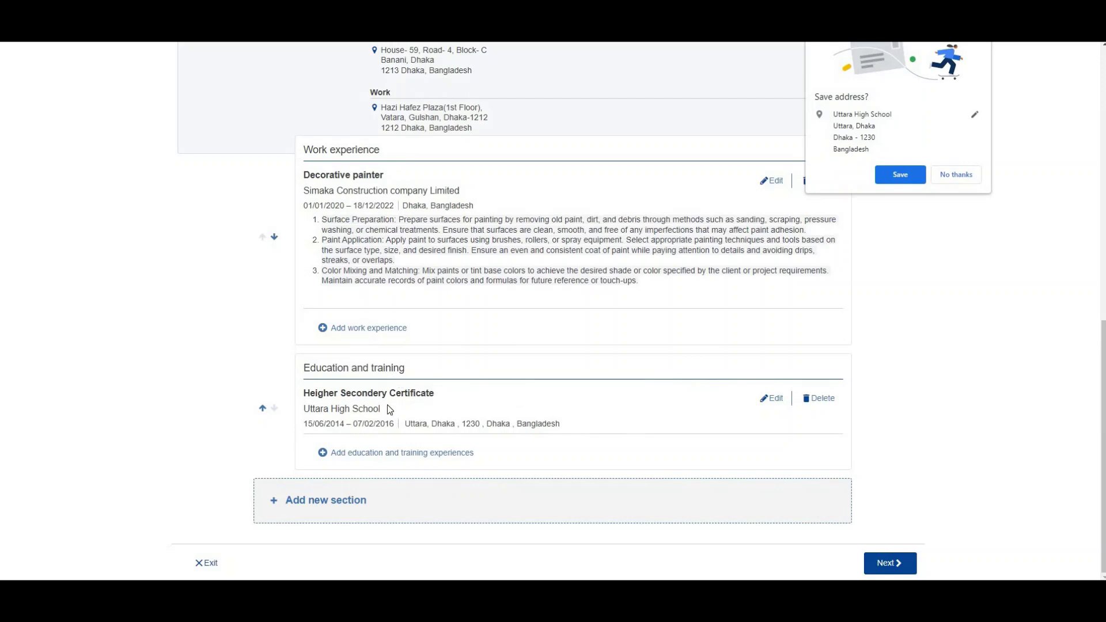
Step: Add a Language skills section to the CV
{"action": "left_click", "coordinate": [321, 509]}
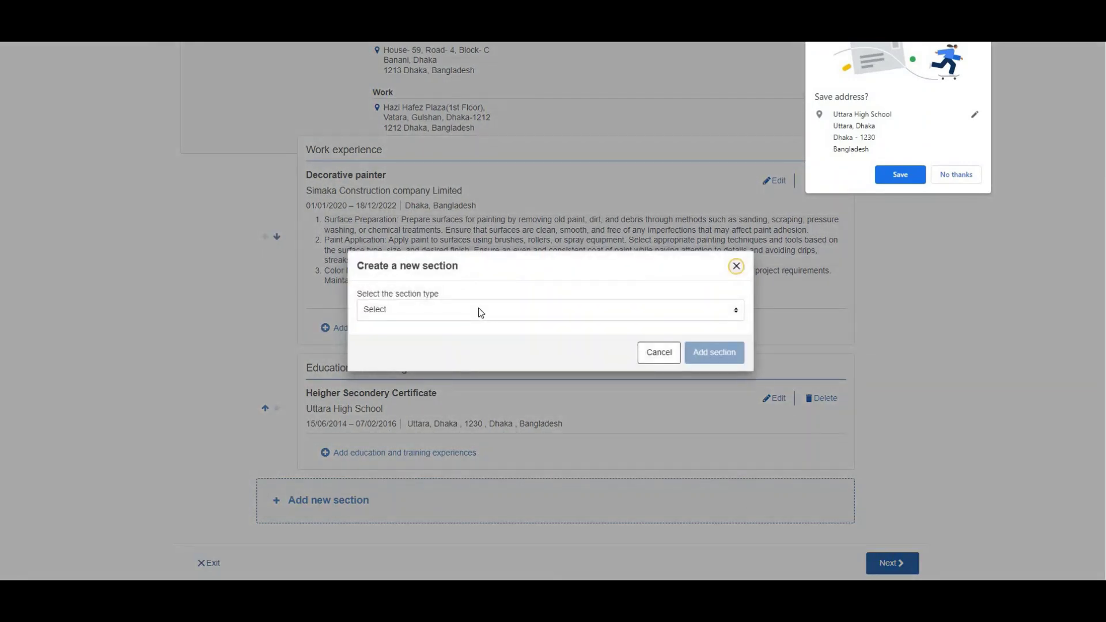
{"action": "left_click", "coordinate": [476, 312]}
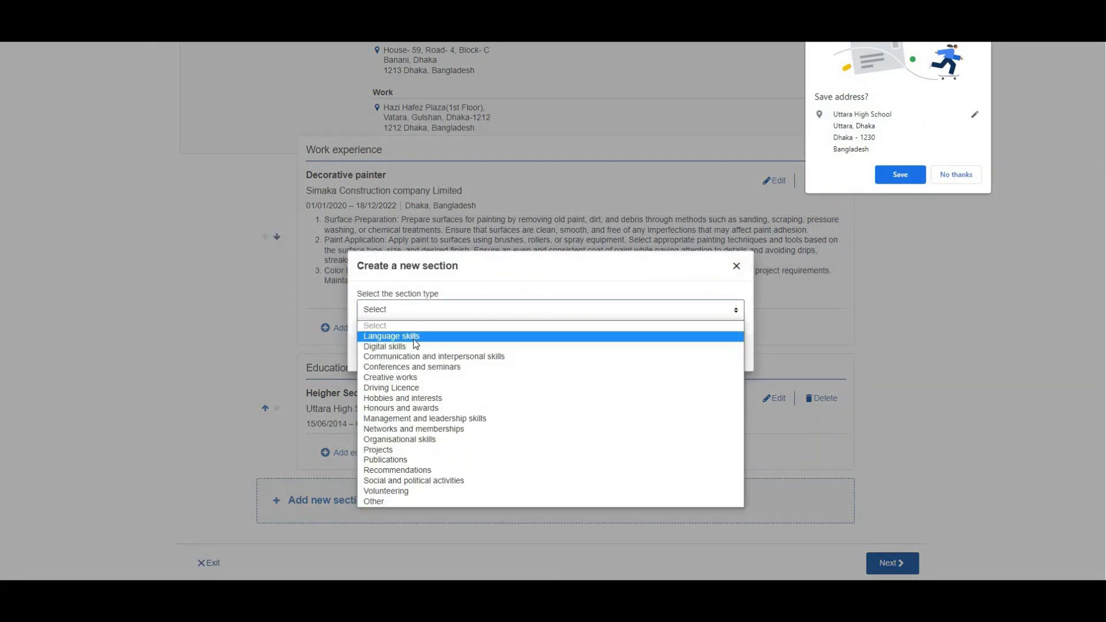
{"action": "left_click", "coordinate": [414, 337]}
{"action": "key", "text": "Return"}
Step: Set Bangla as the mother tongue and delete the extra mother-tongue entries
{"action": "left_click", "coordinate": [356, 337]}
{"action": "type", "text": "Bangla"}
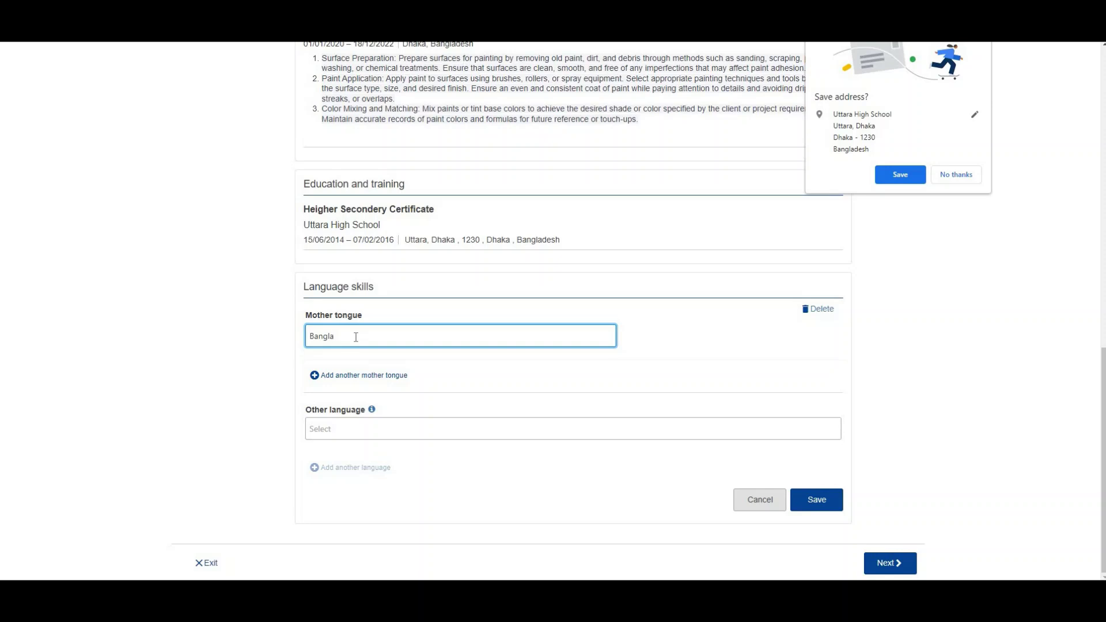
{"action": "left_click", "coordinate": [351, 375]}
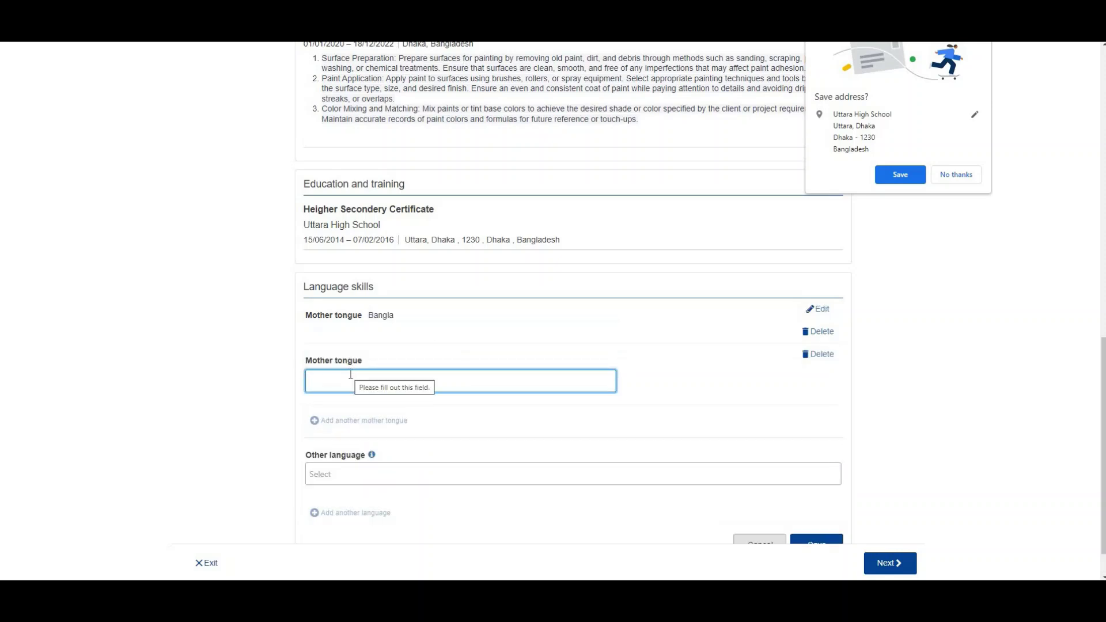
{"action": "type", "text": "Engli"}
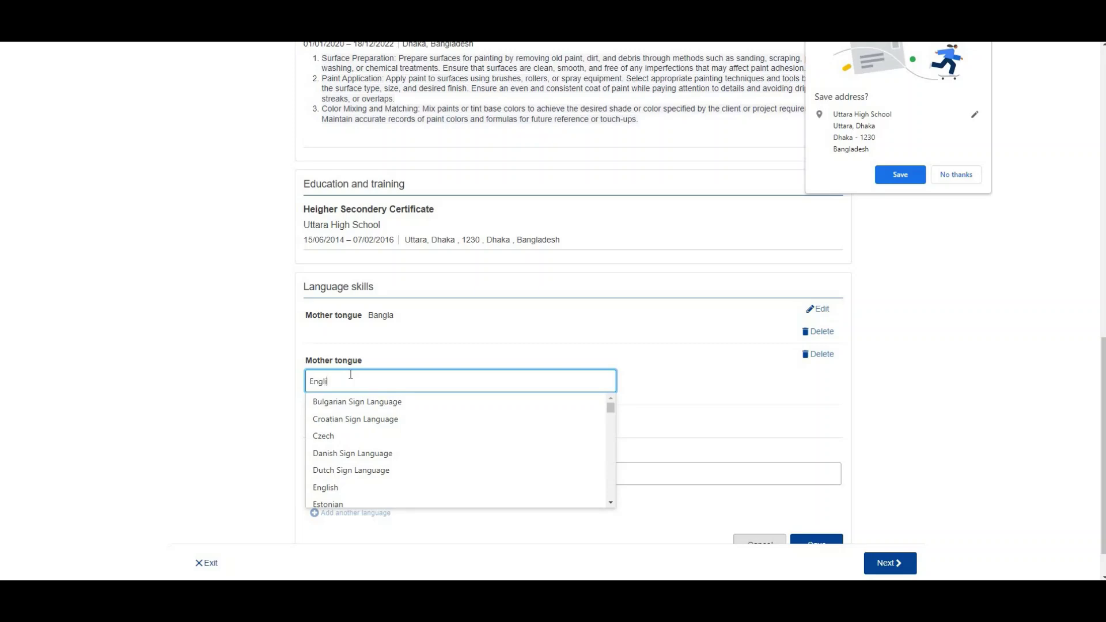
{"action": "left_click", "coordinate": [821, 355]}
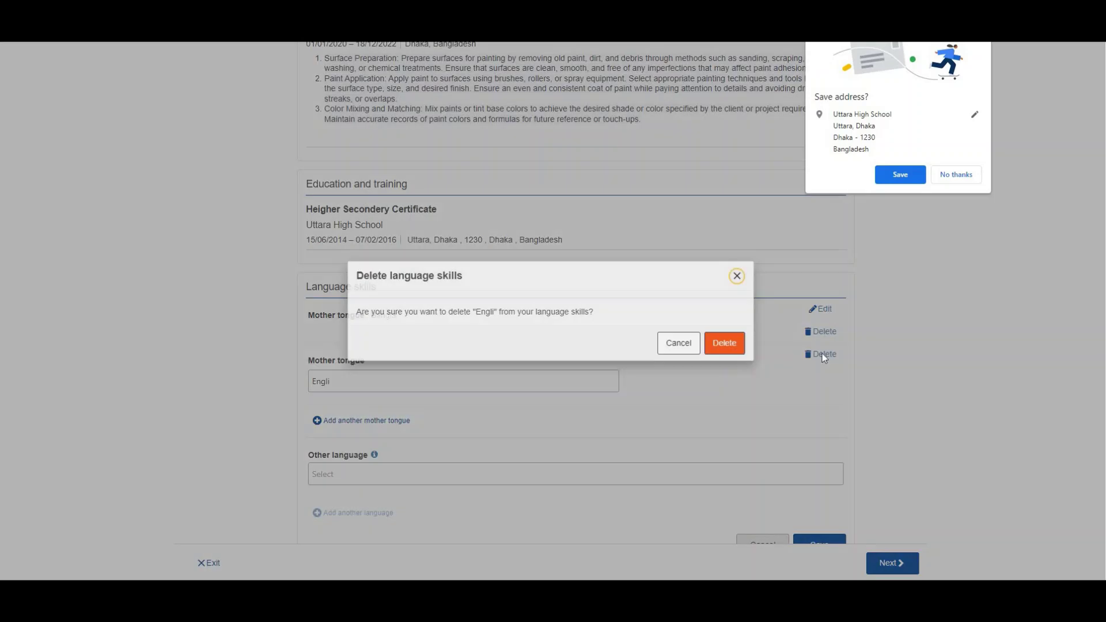
{"action": "left_click", "coordinate": [731, 345]}
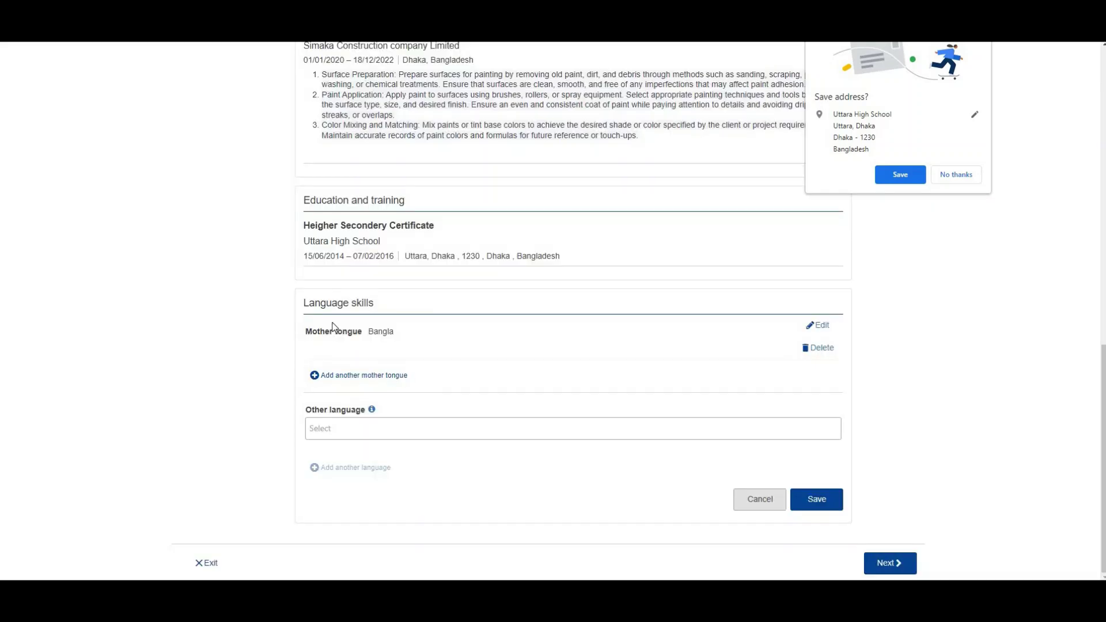
{"action": "left_click", "coordinate": [370, 380]}
{"action": "left_click", "coordinate": [824, 371]}
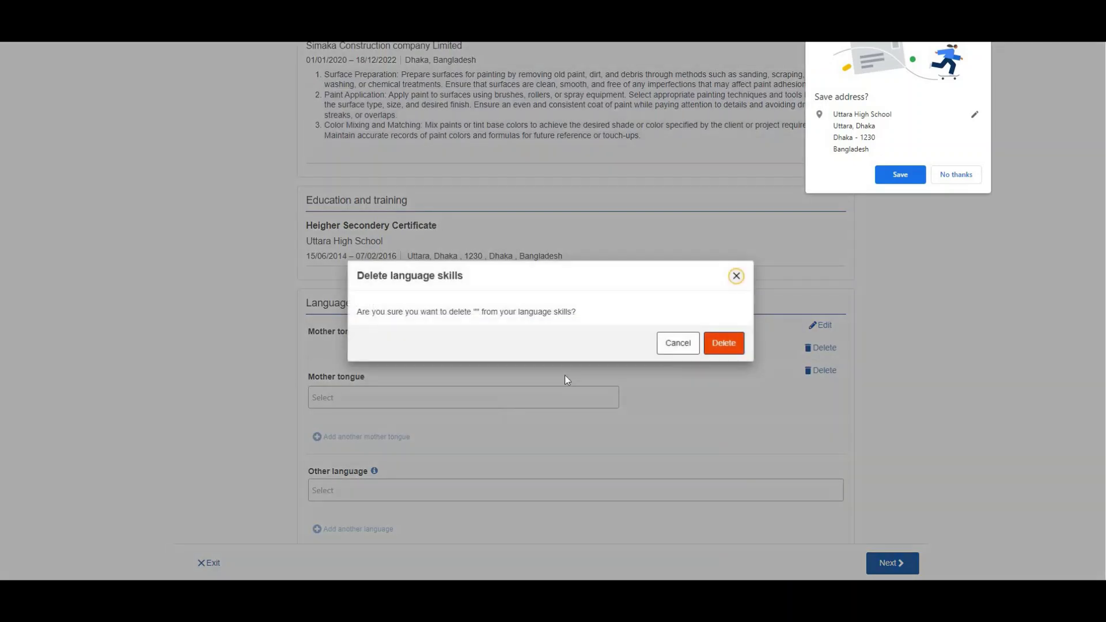
{"action": "left_click", "coordinate": [723, 344]}
{"action": "left_click", "coordinate": [528, 428]}
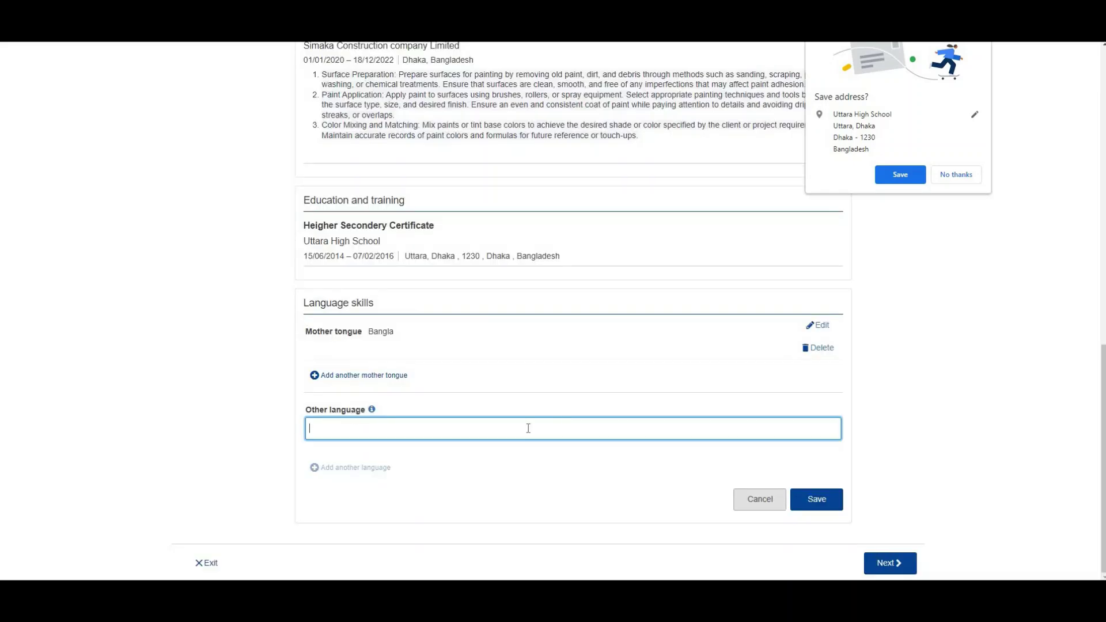
Step: Add English as another language with listening and reading at A1 - Basic User
{"action": "type", "text": "English"}
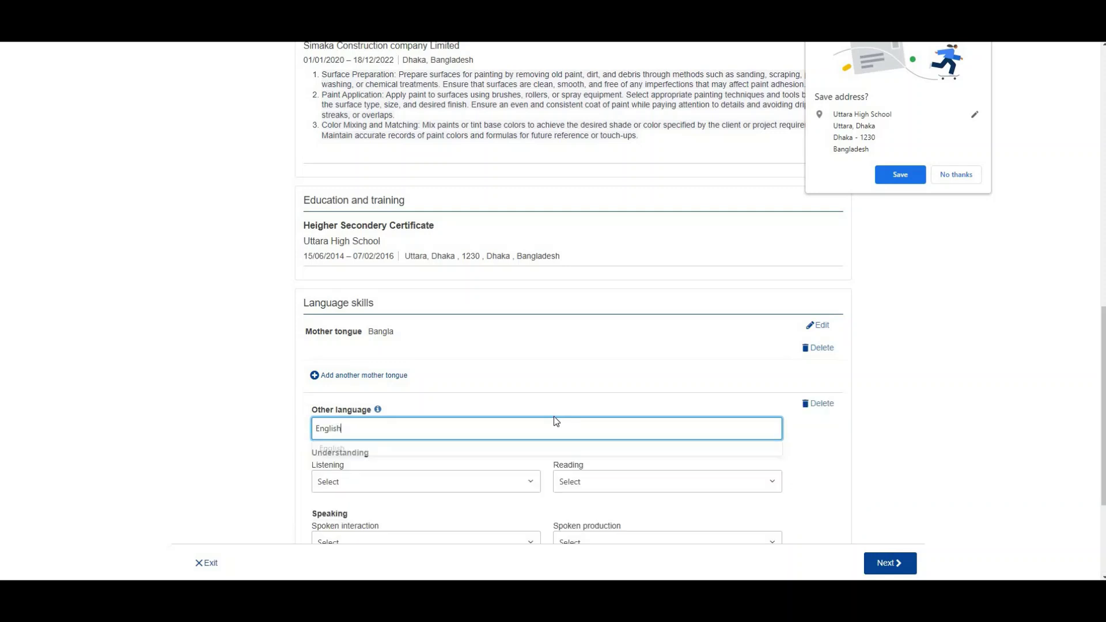
{"action": "left_click", "coordinate": [414, 454]}
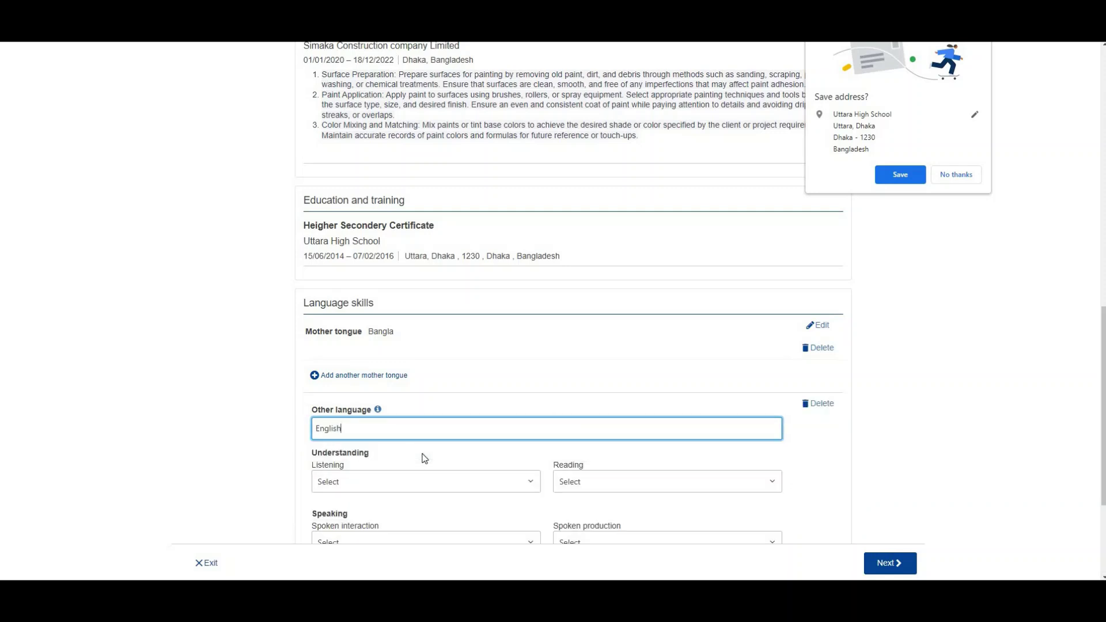
{"action": "scroll", "coordinate": [1102, 316], "scroll_direction": "down", "scroll_amount": 3}
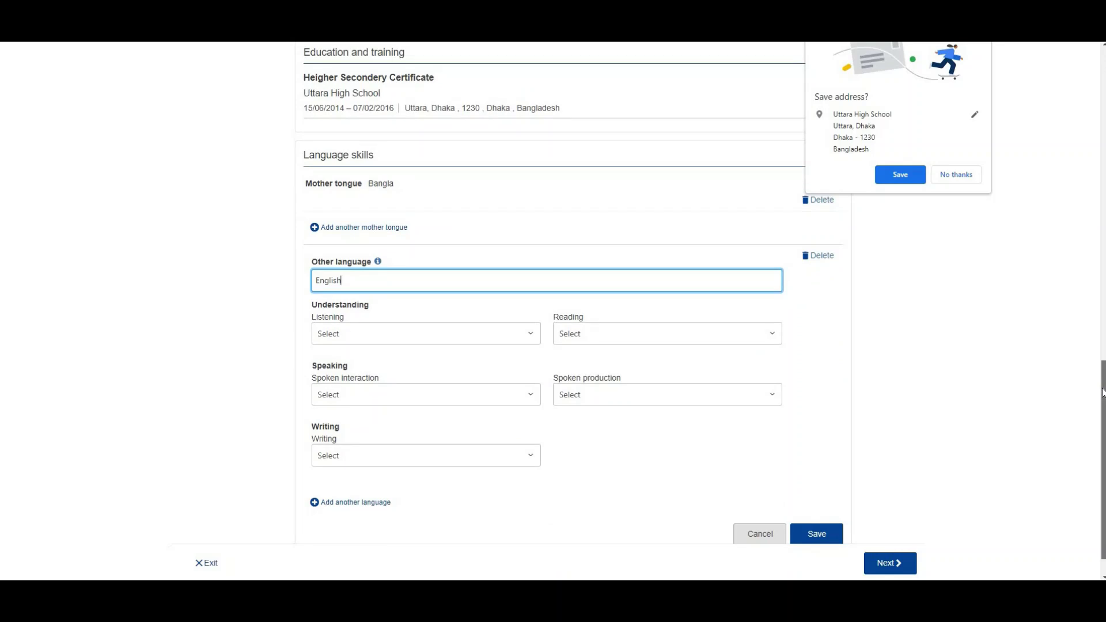
{"action": "left_click", "coordinate": [953, 175]}
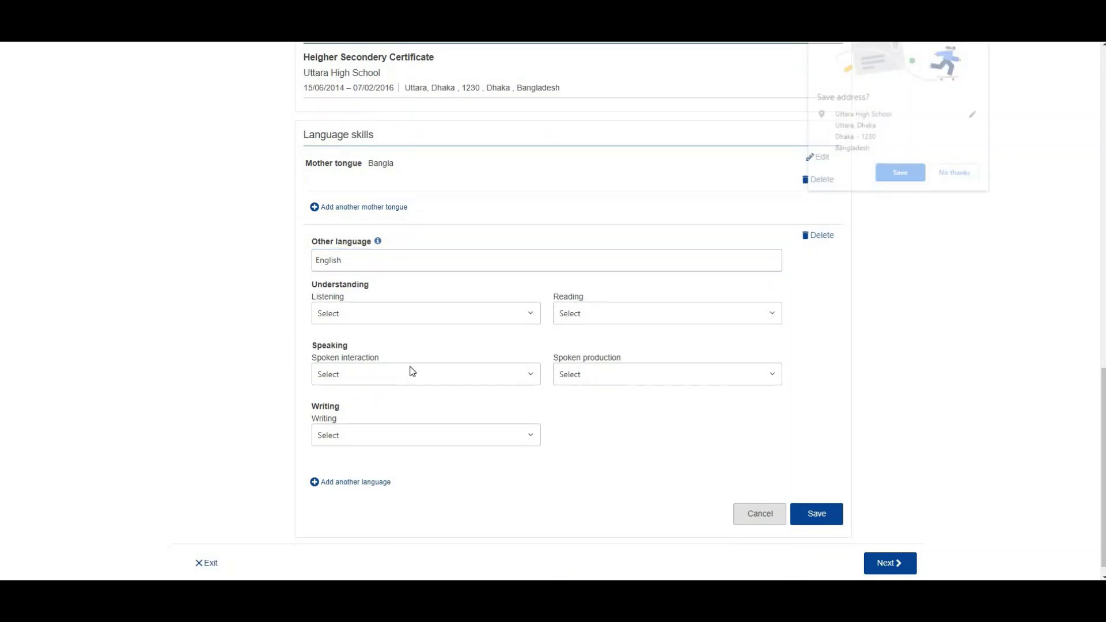
{"action": "left_click", "coordinate": [413, 315]}
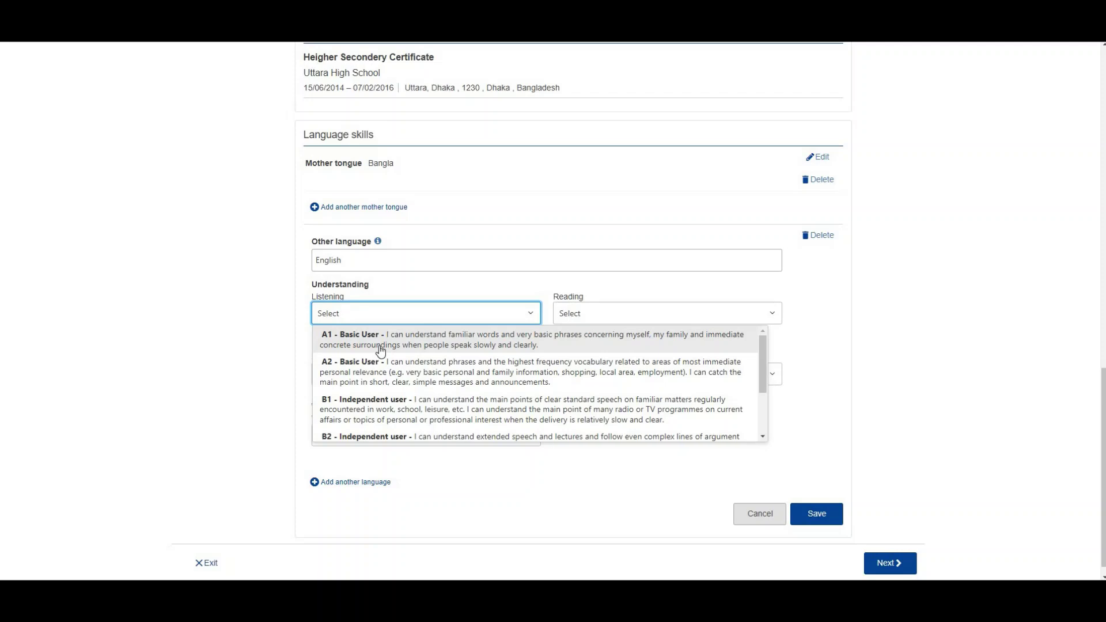
{"action": "left_click", "coordinate": [380, 346]}
{"action": "left_click", "coordinate": [623, 313]}
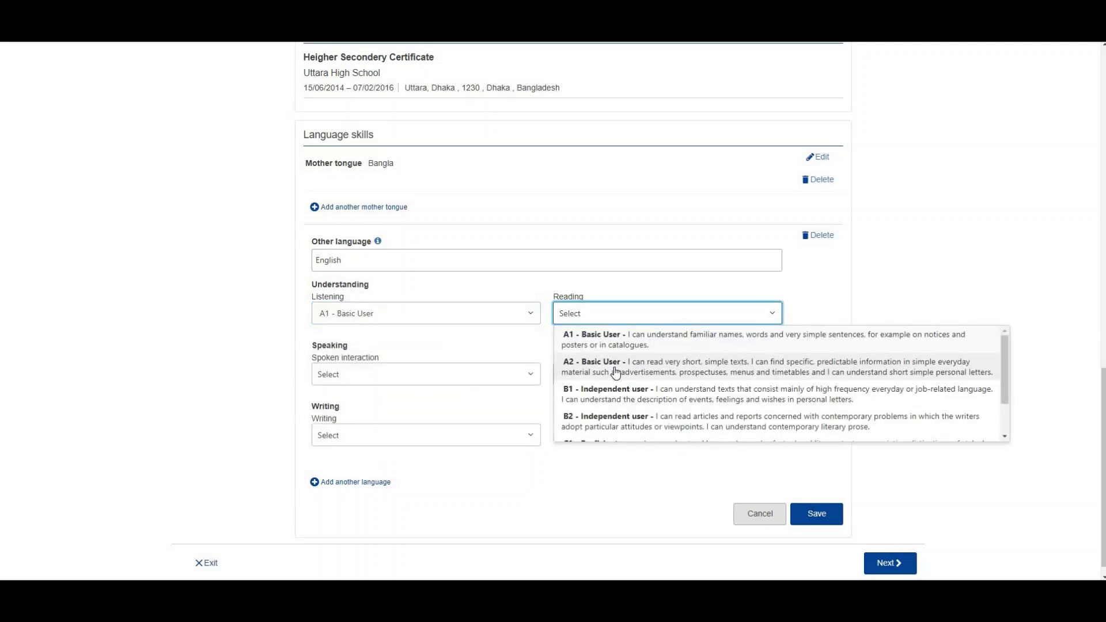
{"action": "left_click", "coordinate": [617, 338]}
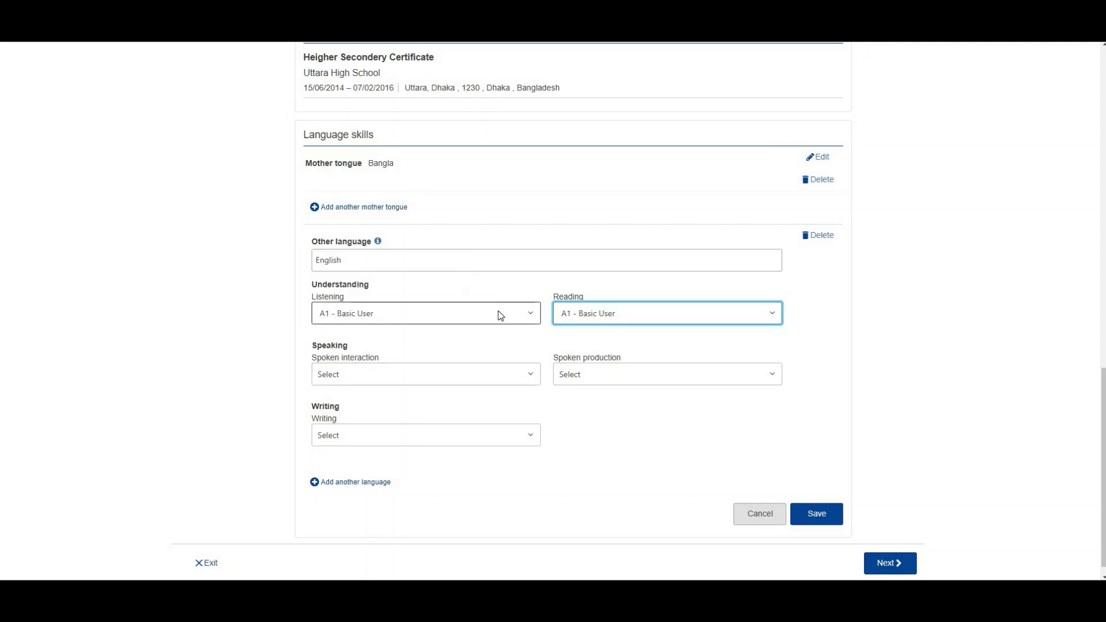
Step: Rate English spoken interaction, spoken production and writing A1 - Basic User, then save
{"action": "left_click", "coordinate": [405, 375]}
{"action": "left_click", "coordinate": [351, 396]}
{"action": "left_click", "coordinate": [616, 378]}
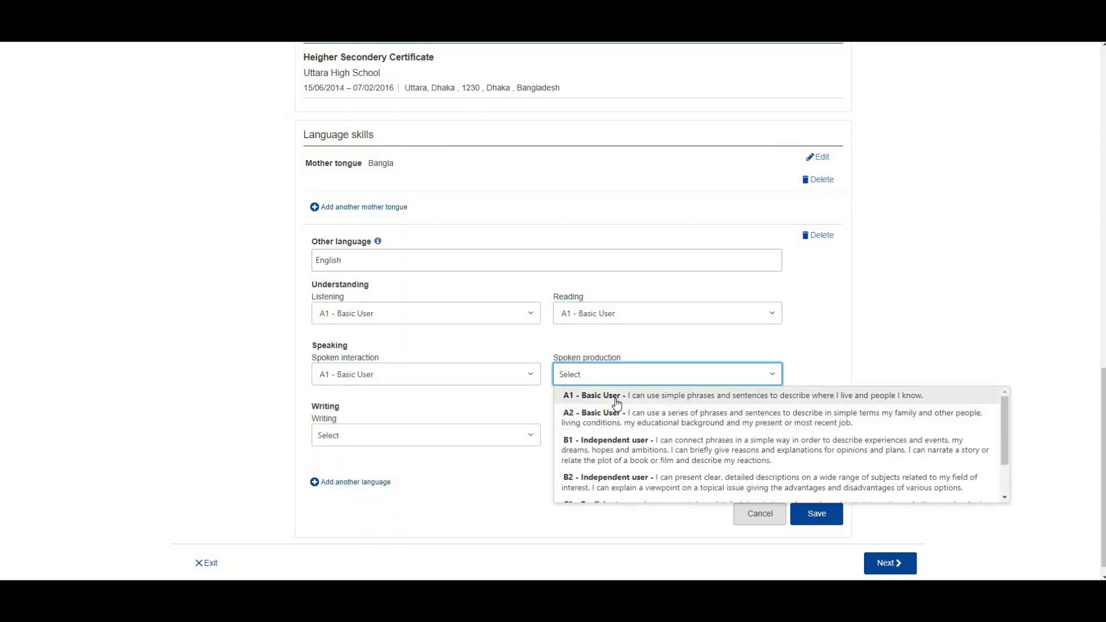
{"action": "left_click", "coordinate": [617, 398]}
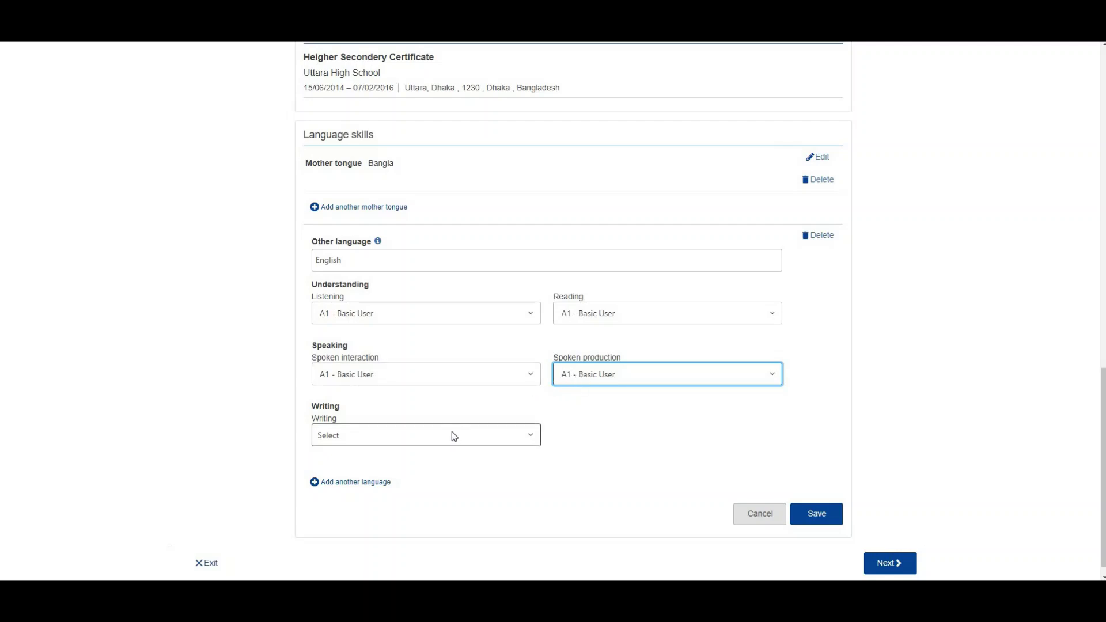
{"action": "left_click", "coordinate": [487, 400]}
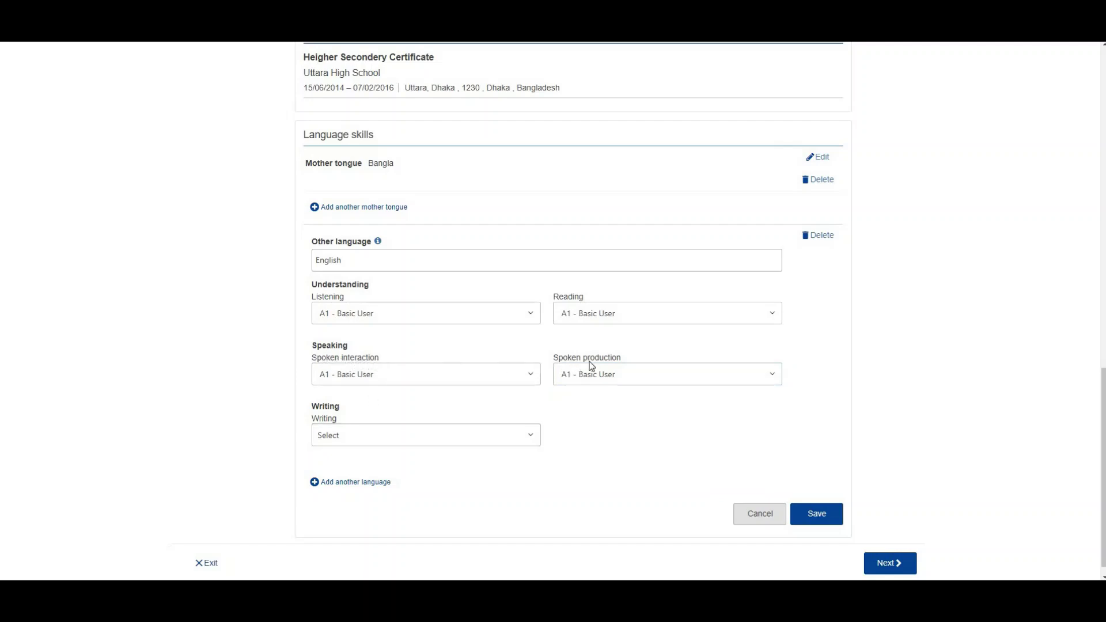
{"action": "left_click_drag", "start_coordinate": [616, 354], "coordinate": [562, 360]}
{"action": "left_click", "coordinate": [465, 364]}
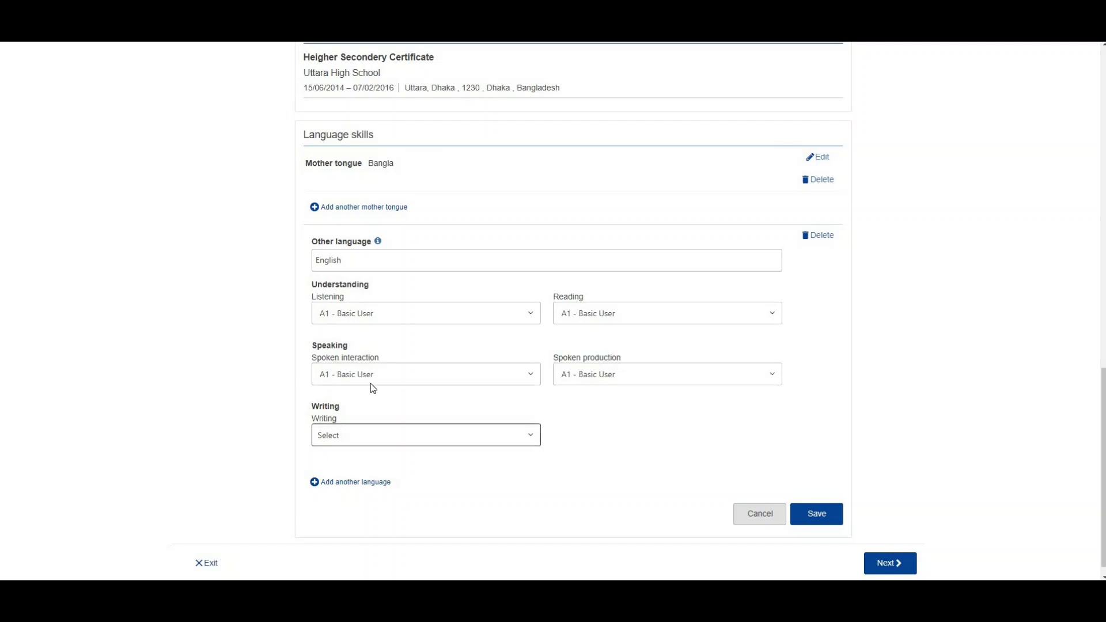
{"action": "left_click_drag", "start_coordinate": [314, 427], "coordinate": [327, 419]}
{"action": "left_click", "coordinate": [377, 438]}
{"action": "left_click", "coordinate": [366, 462]}
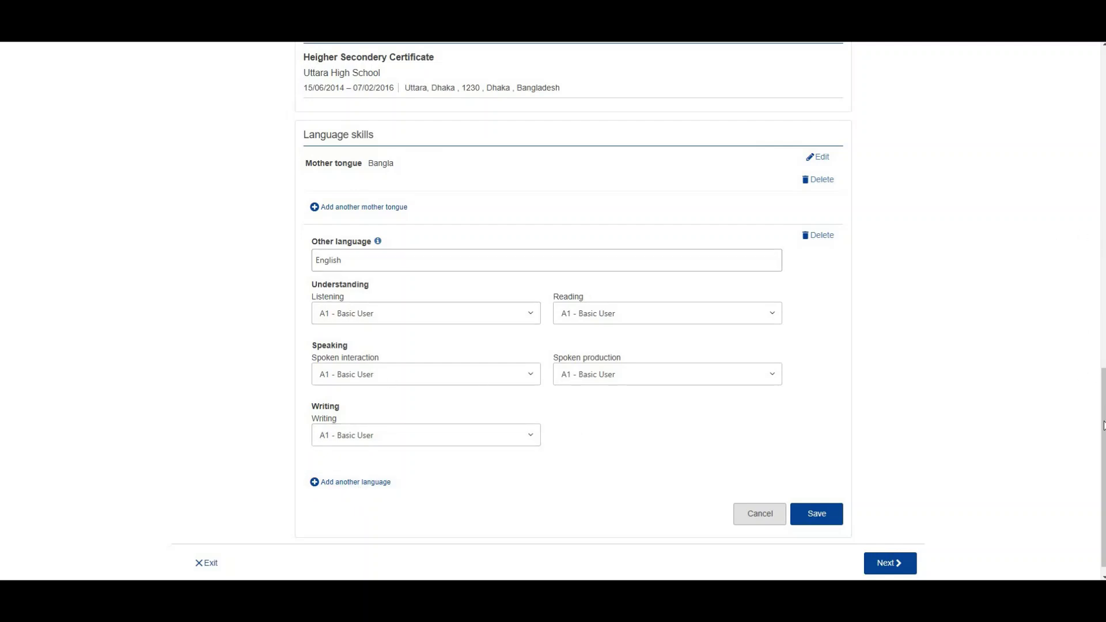
{"action": "scroll", "coordinate": [815, 462], "scroll_direction": "down", "scroll_amount": 1}
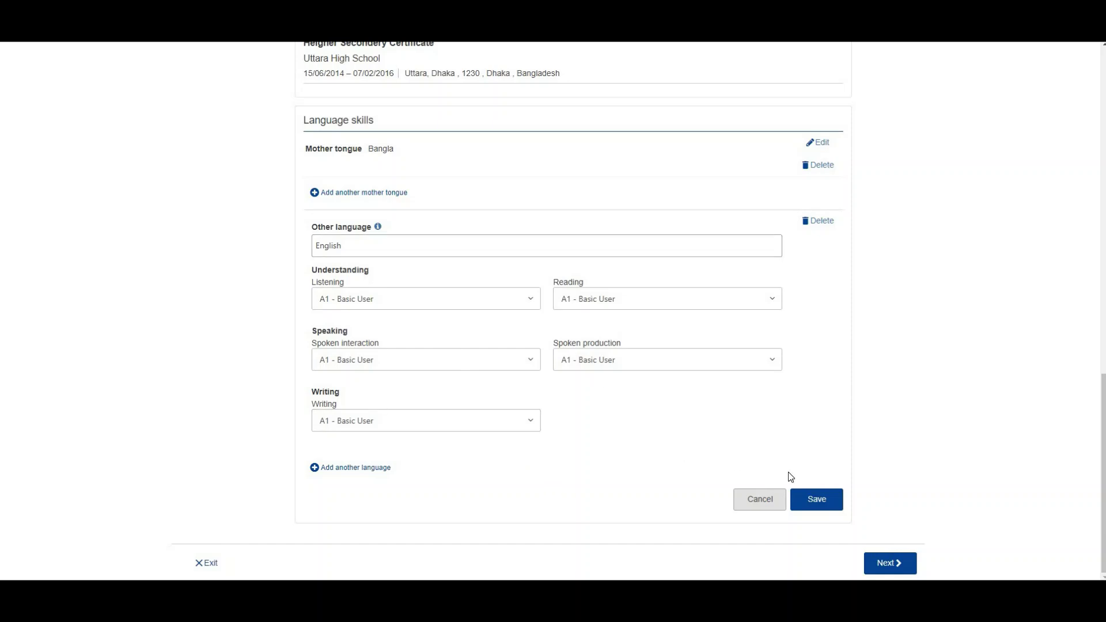
{"action": "left_click", "coordinate": [821, 500]}
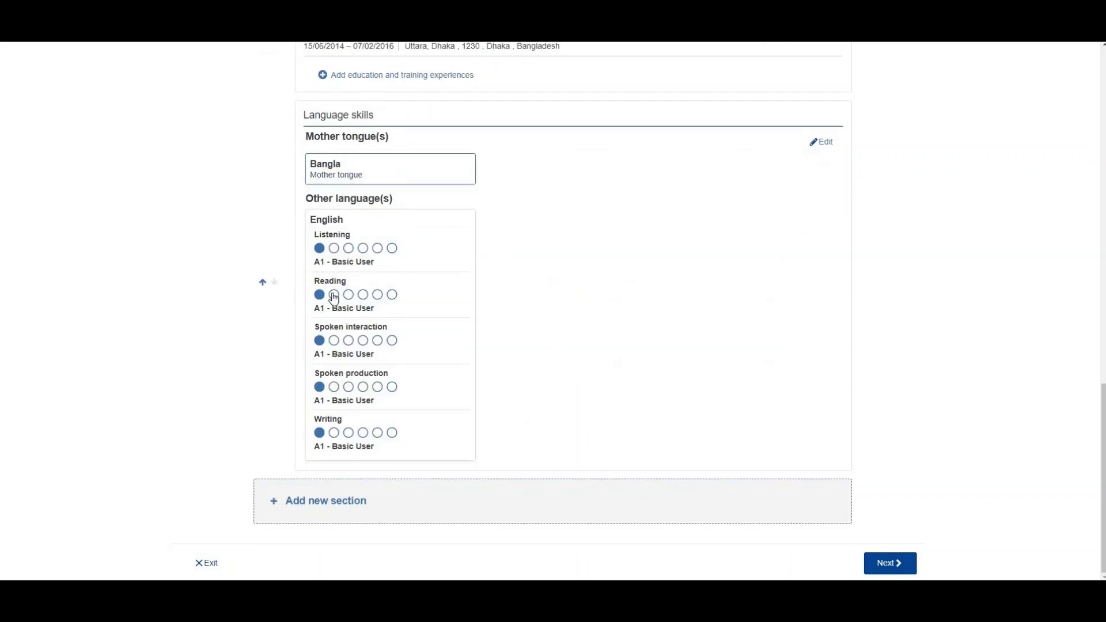
Step: Add a Hobbies and interests section, then cancel it
{"action": "left_click", "coordinate": [326, 500]}
{"action": "left_click", "coordinate": [473, 314]}
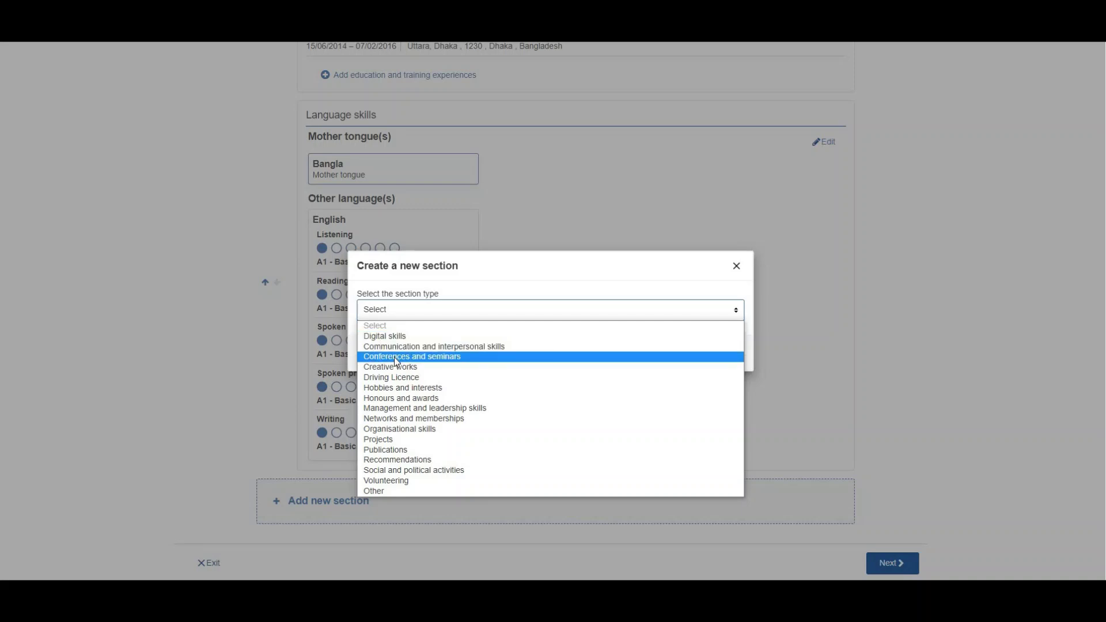
{"action": "left_click", "coordinate": [393, 389]}
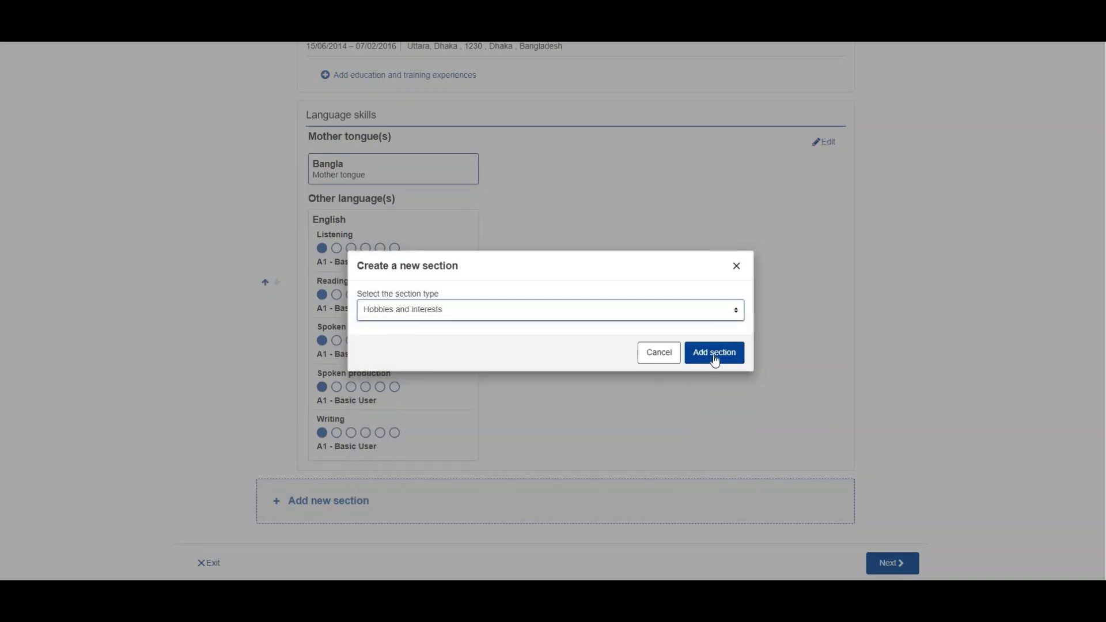
{"action": "left_click", "coordinate": [715, 358]}
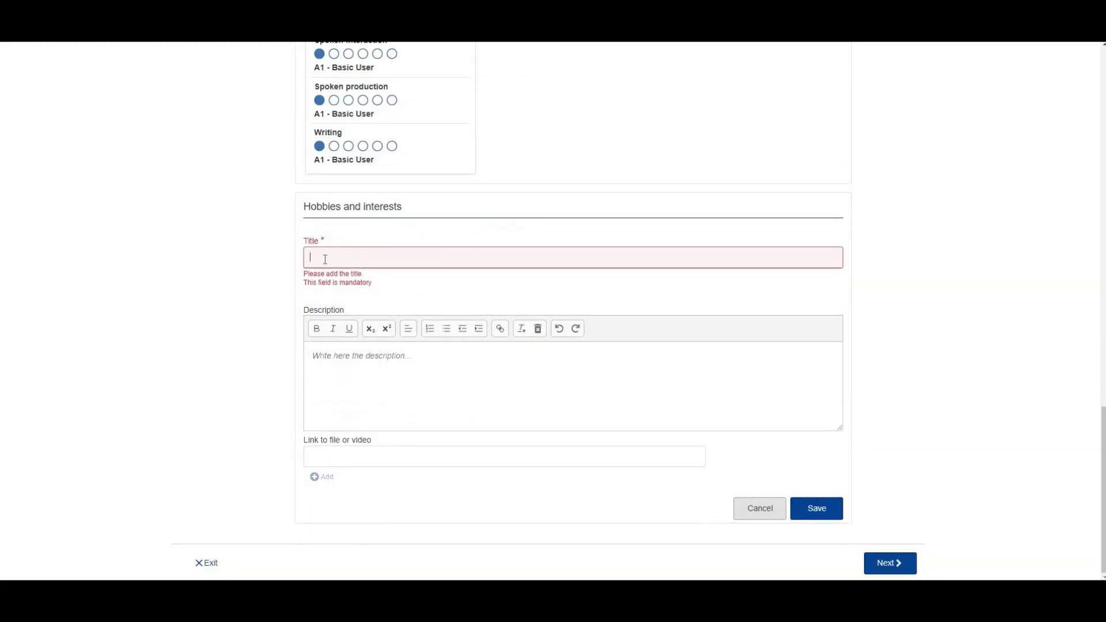
{"action": "left_click", "coordinate": [749, 508]}
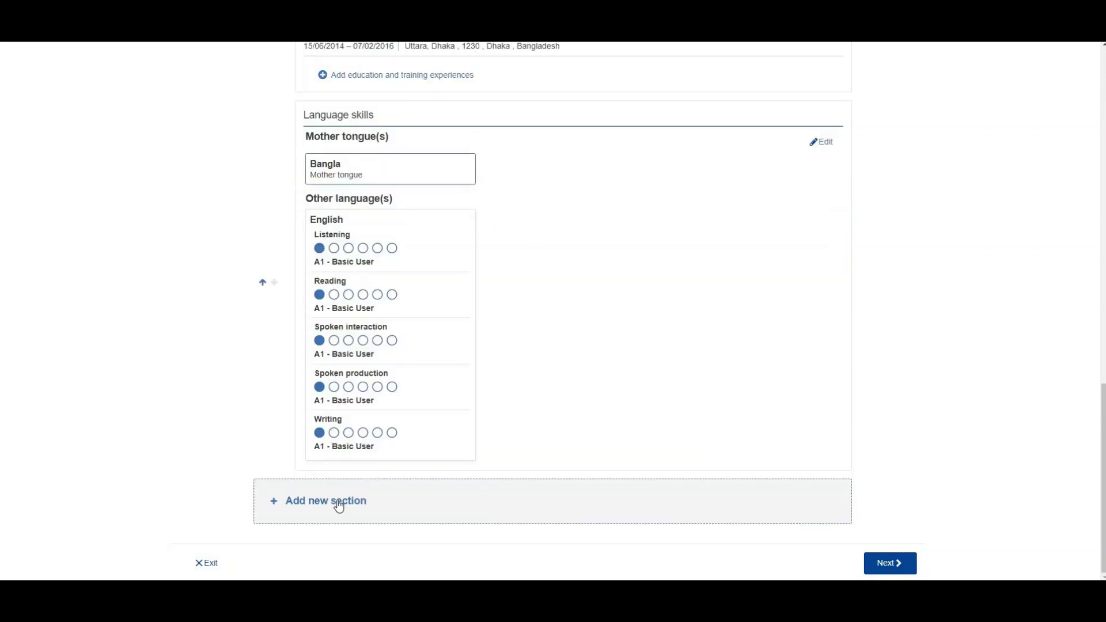
Step: Add the Hobbies and interests section again as a new CV section
{"action": "left_click", "coordinate": [339, 504]}
{"action": "left_click", "coordinate": [558, 312]}
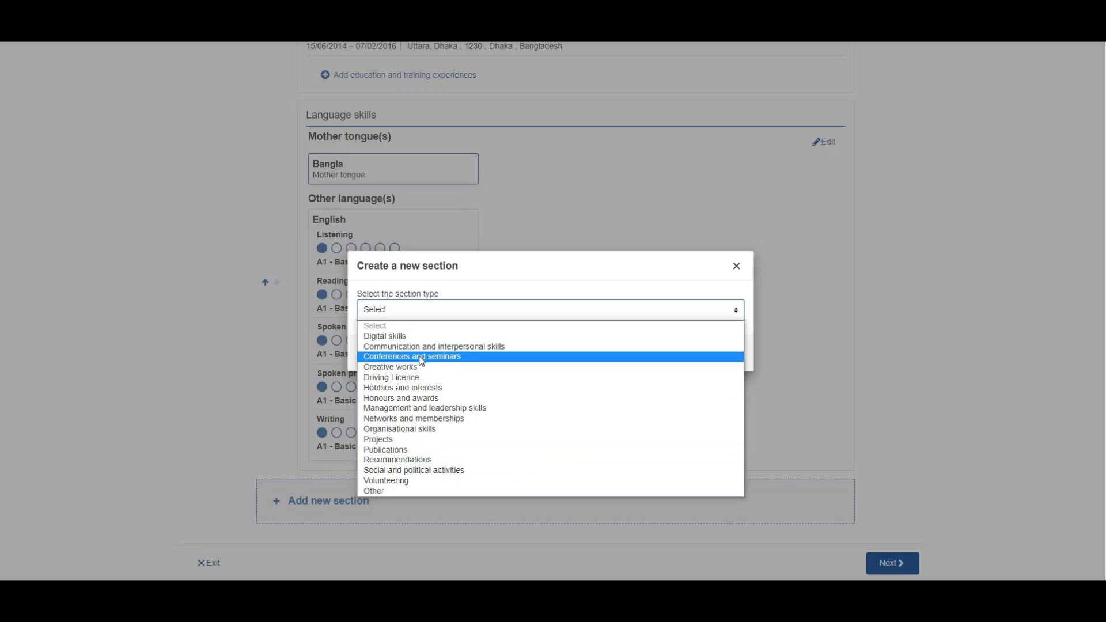
{"action": "left_click", "coordinate": [394, 388]}
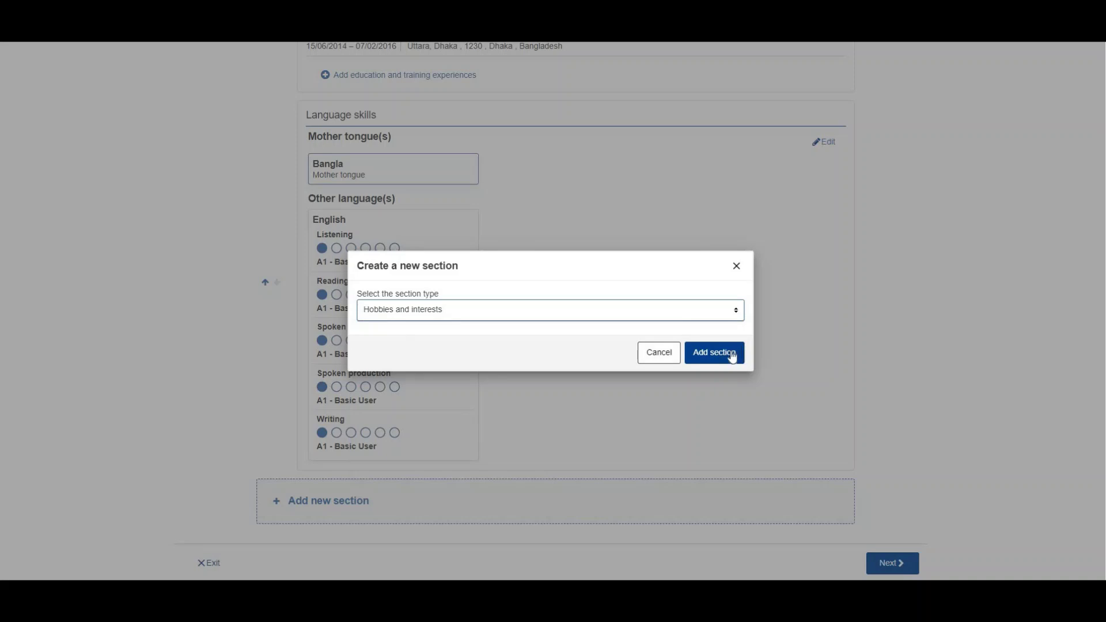
{"action": "left_click", "coordinate": [731, 353]}
Step: Title the hobby entry 'Travelling', select the title, and switch over to ChatGPT
{"action": "left_click", "coordinate": [326, 253]}
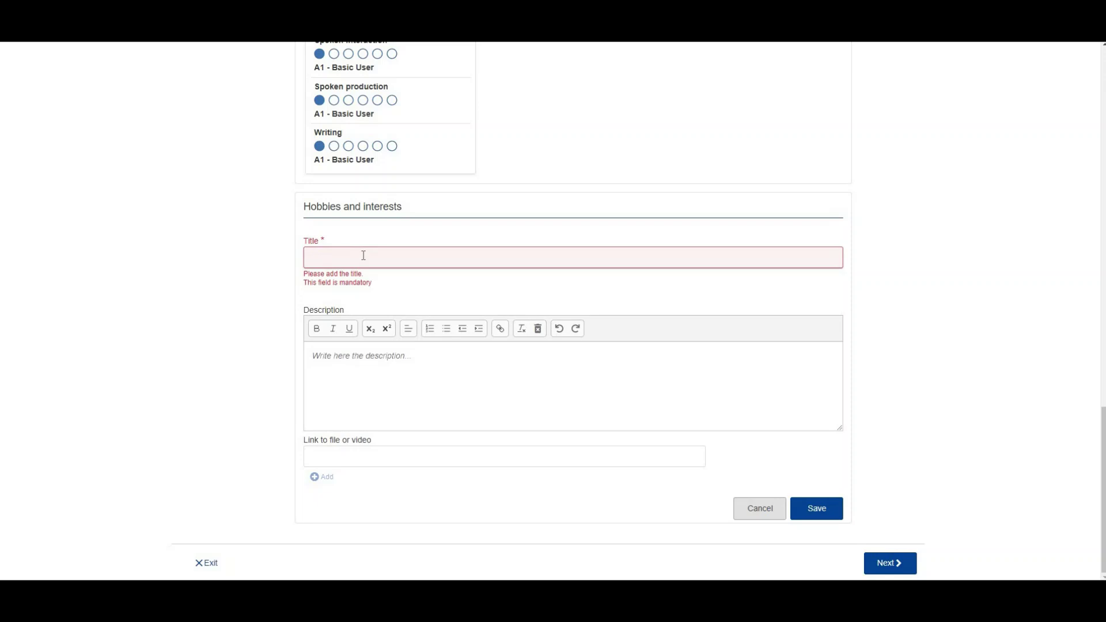
{"action": "type", "text": "Travelling"}
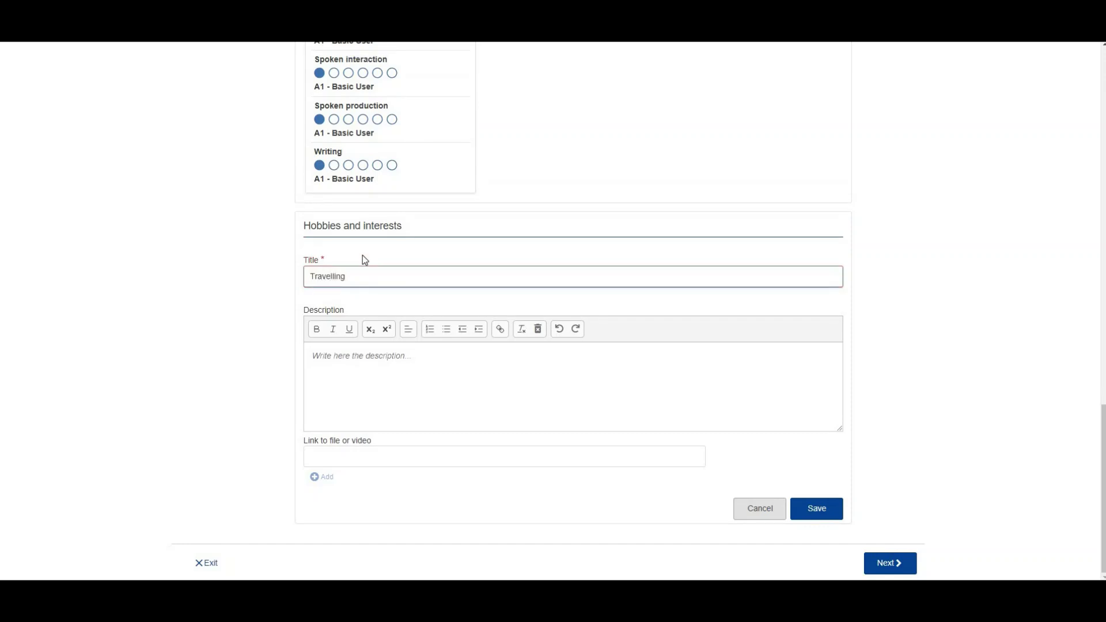
{"action": "left_click", "coordinate": [339, 355]}
{"action": "double_click", "coordinate": [325, 278]}
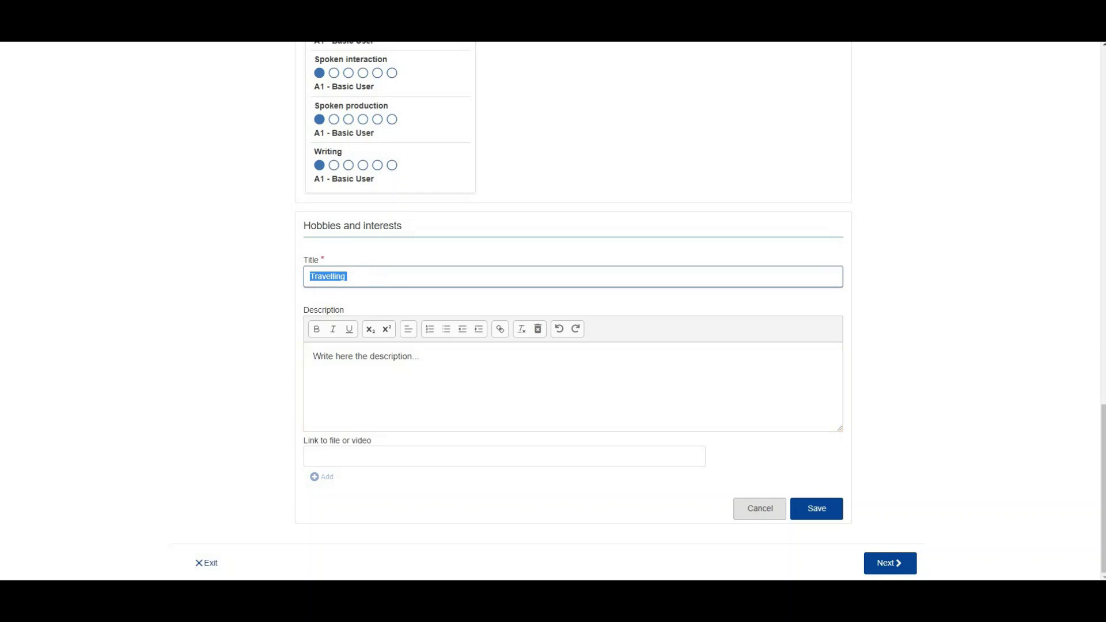
{"action": "key", "text": "alt+Tab"}
Step: Ask ChatGPT to 'Write me a hobby description about travelling'
{"action": "left_click", "coordinate": [521, 542]}
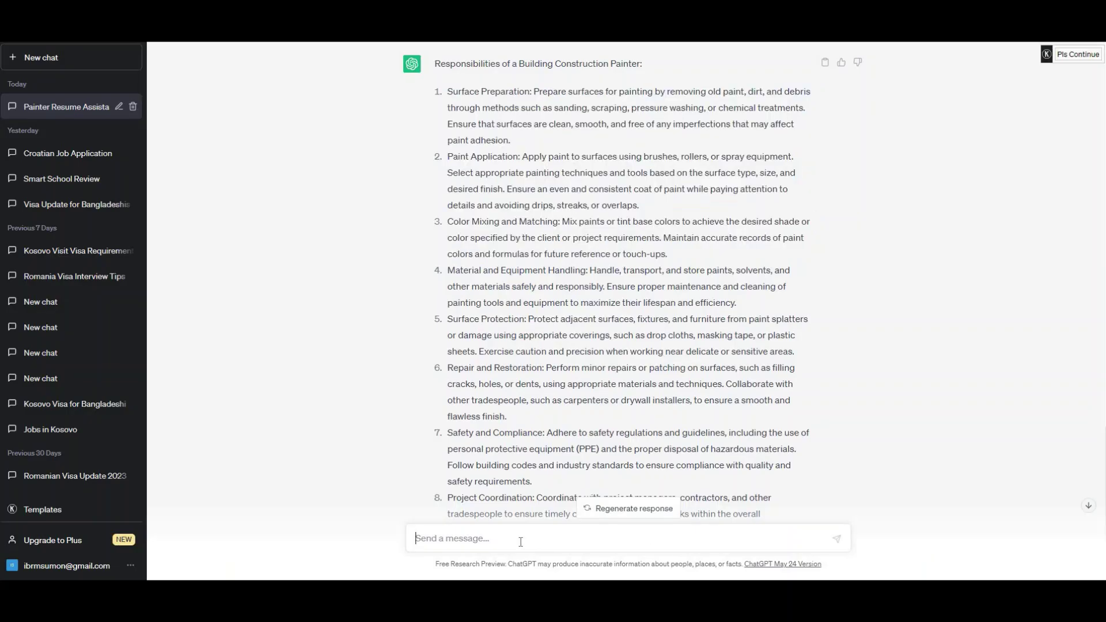
{"action": "type", "text": "Wrti"}
{"action": "type", "text": "ee"}
{"action": "key", "text": "BackSpace"}
{"action": "type", "text": "me a hobby descriptioni about "}
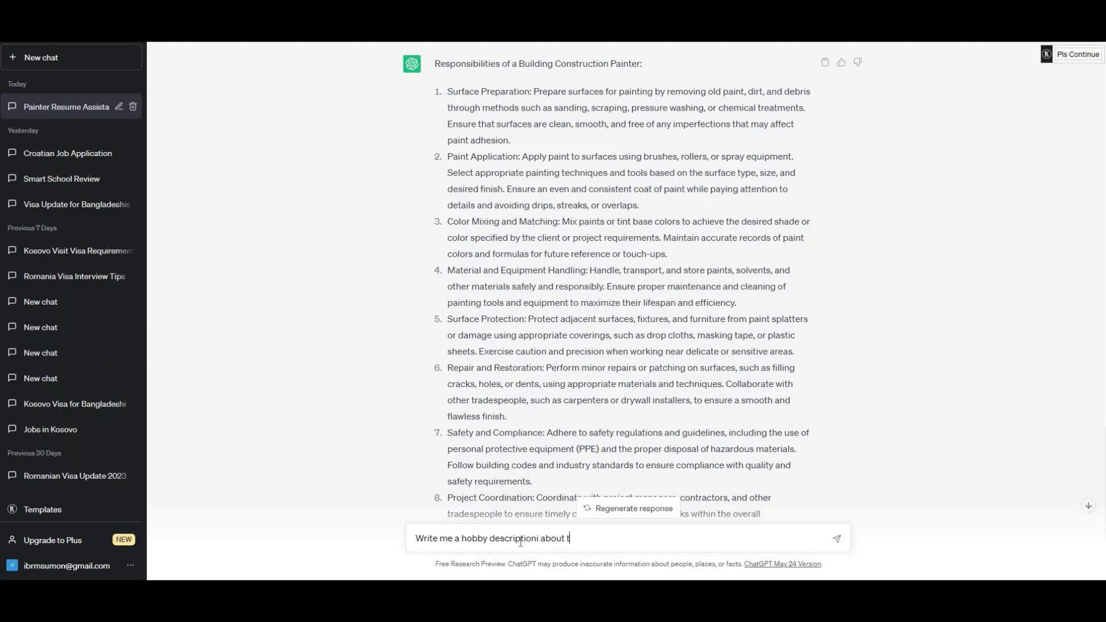
{"action": "type", "text": "travelling"}
{"action": "key", "text": "Return"}
Step: Stop the reply, copy its first paragraph, and return to the CV form
{"action": "left_click", "coordinate": [1088, 505]}
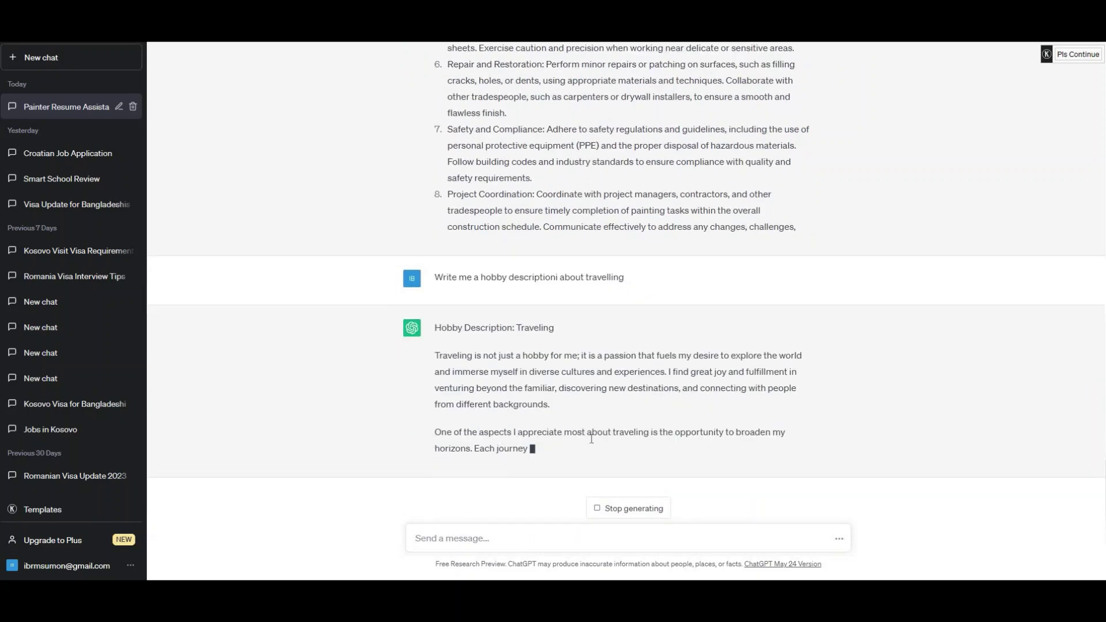
{"action": "left_click", "coordinate": [628, 499]}
{"action": "left_click_drag", "start_coordinate": [571, 370], "coordinate": [437, 318]}
{"action": "key", "text": "ctrl+c"}
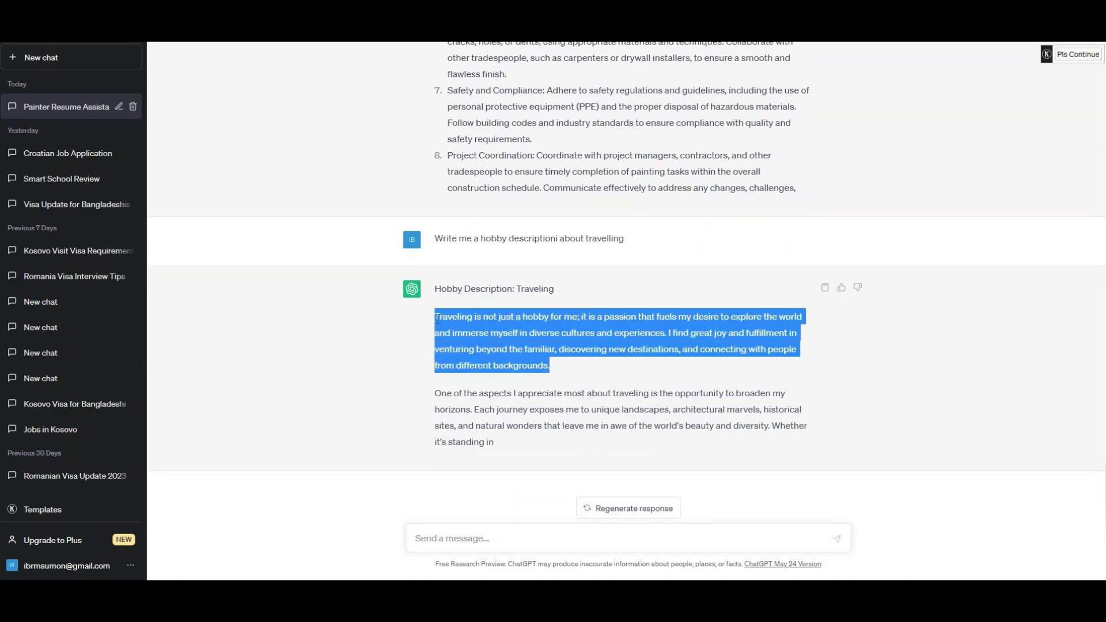
{"action": "key", "text": "alt+Tab"}
Step: Paste the travel paragraph as the Travelling description, save it, and advance to Select template
{"action": "left_click", "coordinate": [381, 388]}
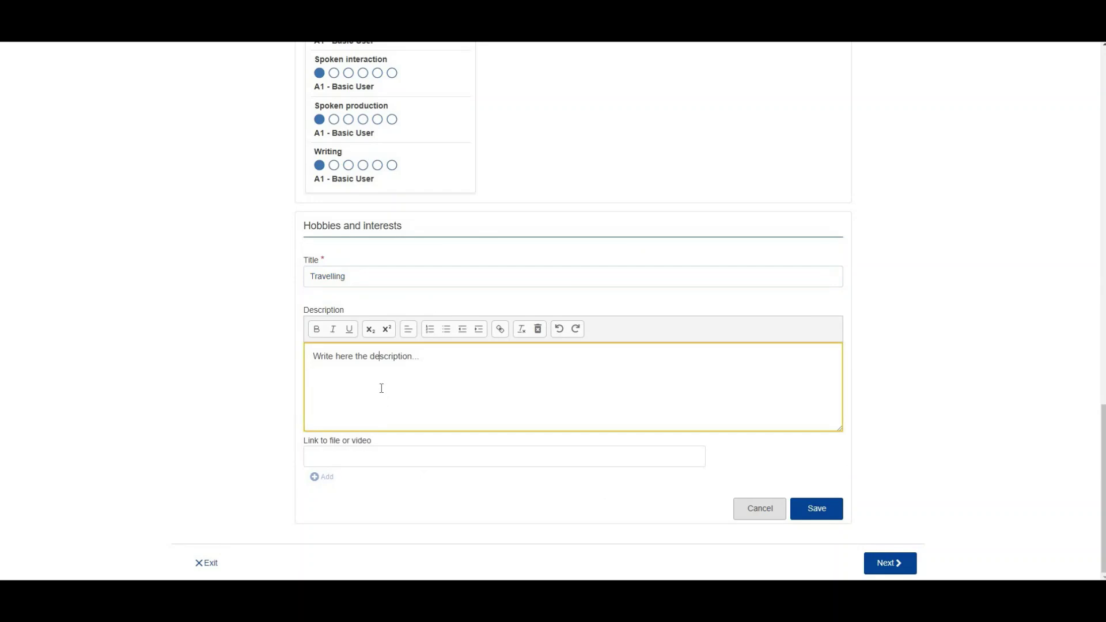
{"action": "key", "text": "ctrl+a"}
{"action": "key", "text": "ctrl+v"}
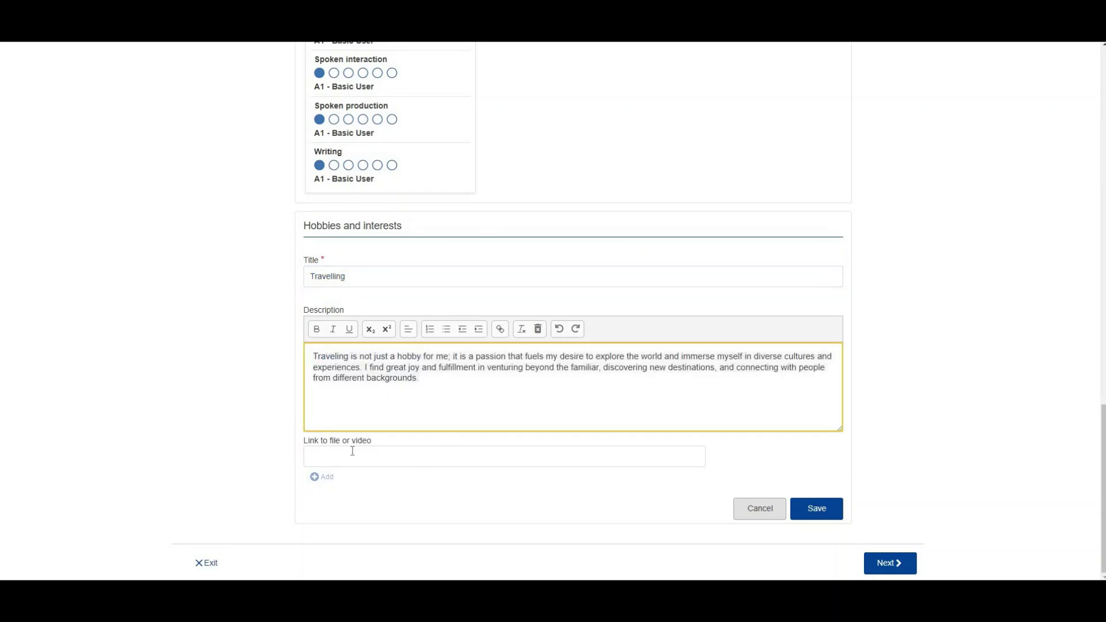
{"action": "left_click", "coordinate": [367, 458]}
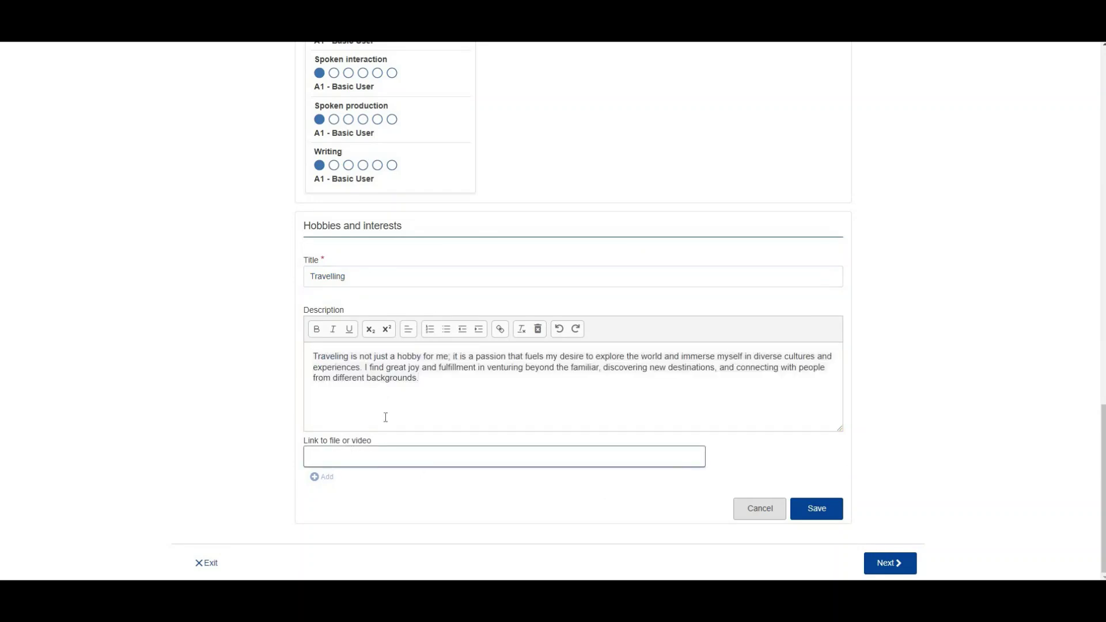
{"action": "left_click", "coordinate": [821, 514]}
{"action": "left_click", "coordinate": [898, 568]}
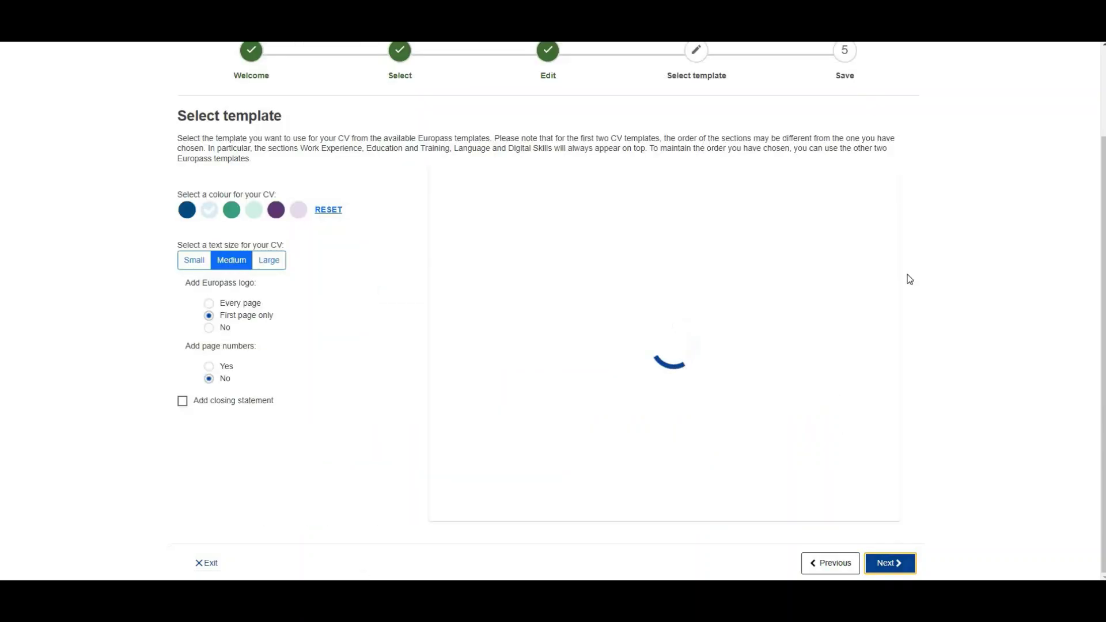
Step: Review the CV preview from Decorative painter down to the hobbies paragraph, then advance to saving
{"action": "scroll", "coordinate": [627, 231], "scroll_direction": "down", "scroll_amount": 3}
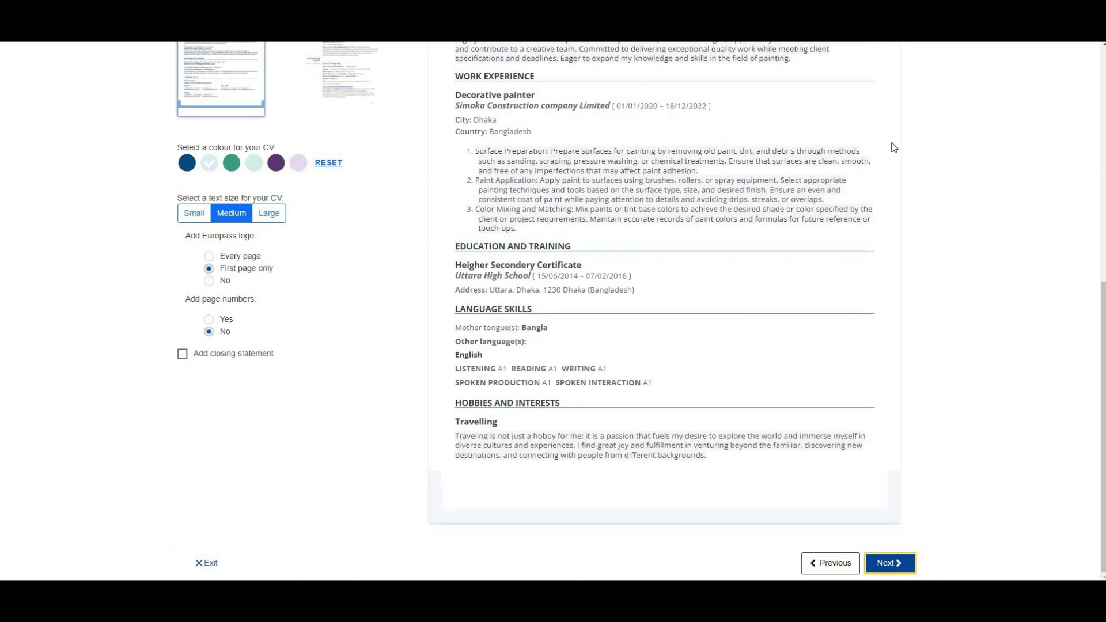
{"action": "mouse_move", "coordinate": [1102, 352]}
{"action": "left_mouse_down"}
{"action": "mouse_move", "coordinate": [1102, 210]}
{"action": "mouse_move", "coordinate": [1102, 363]}
{"action": "left_mouse_up"}
{"action": "left_click_drag", "start_coordinate": [709, 458], "coordinate": [483, 180]}
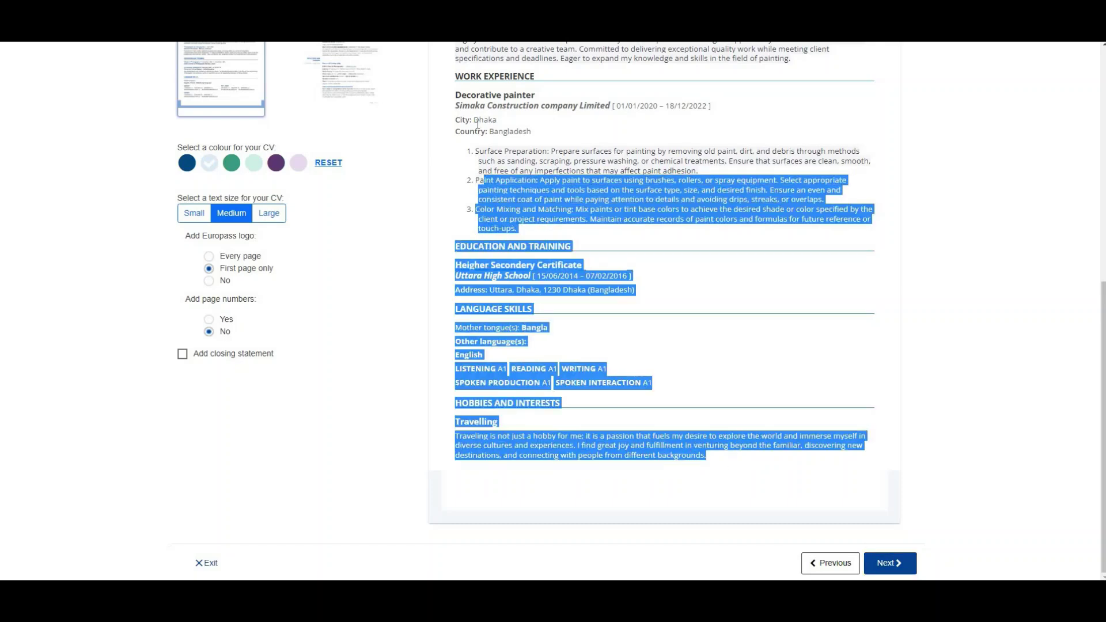
{"action": "left_click_drag", "start_coordinate": [478, 123], "coordinate": [459, 91]}
{"action": "left_click", "coordinate": [787, 446]}
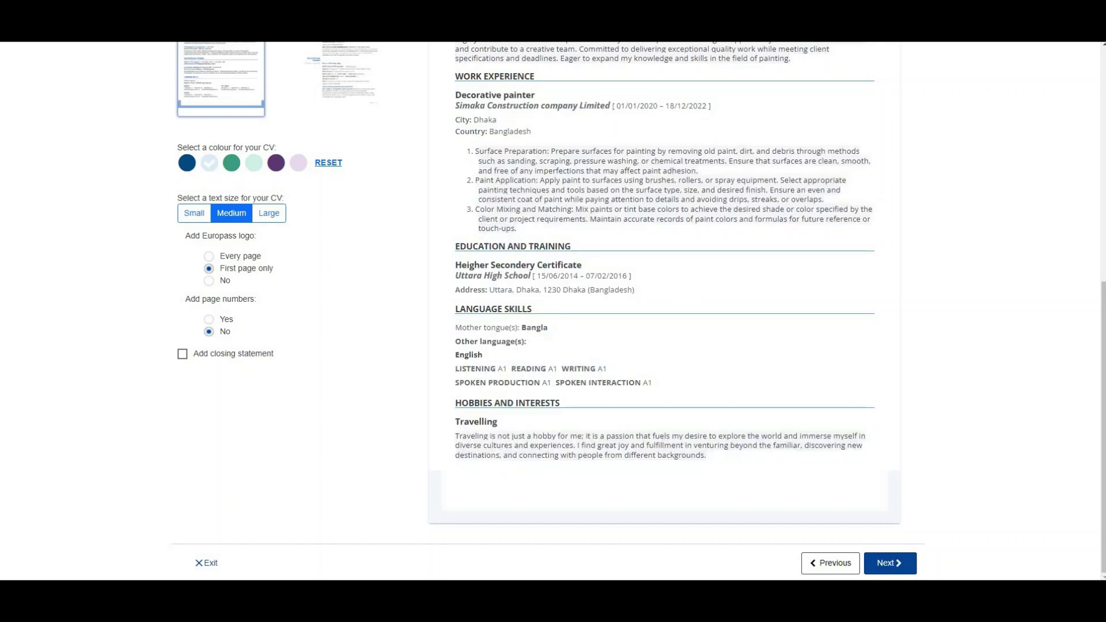
{"action": "scroll", "coordinate": [1102, 404], "scroll_direction": "up", "scroll_amount": 5}
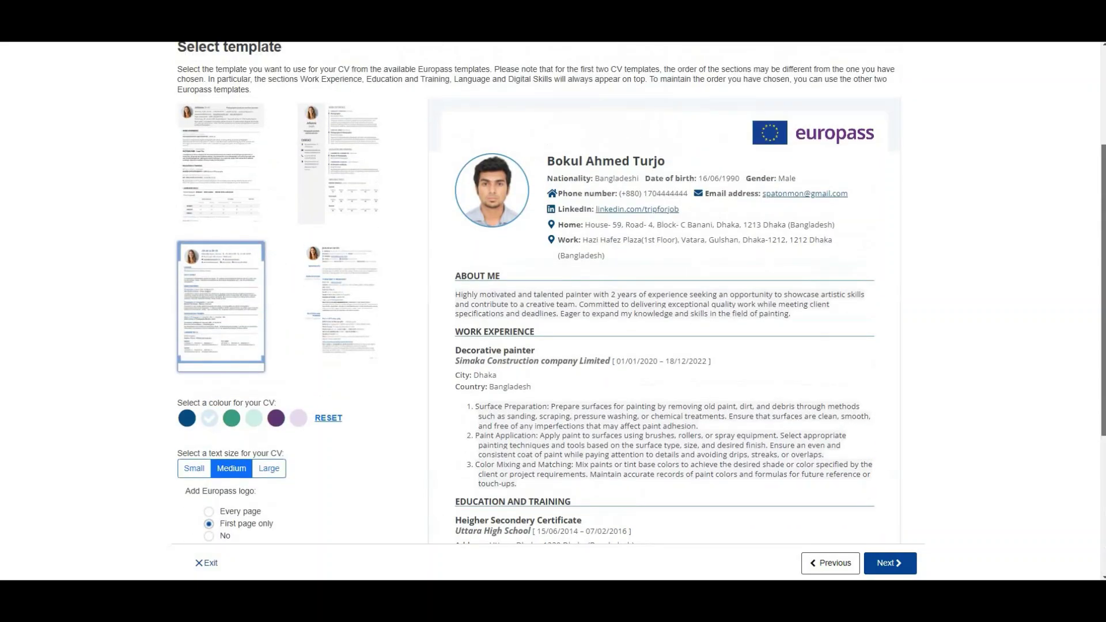
{"action": "scroll", "coordinate": [713, 502], "scroll_direction": "down", "scroll_amount": 5}
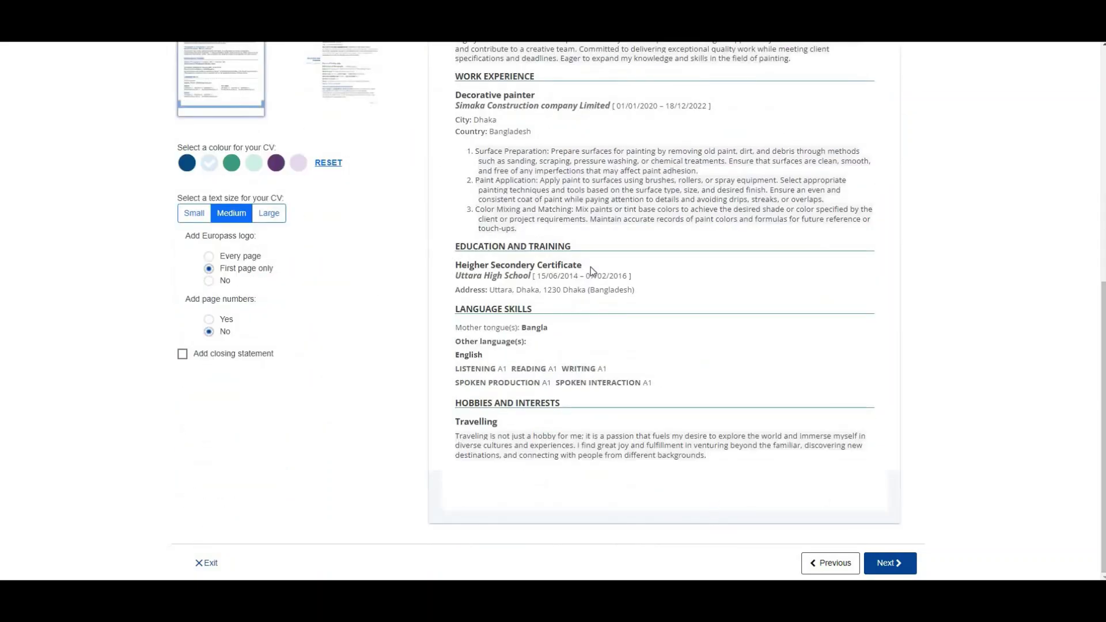
{"action": "scroll", "coordinate": [792, 170], "scroll_direction": "up", "scroll_amount": 5}
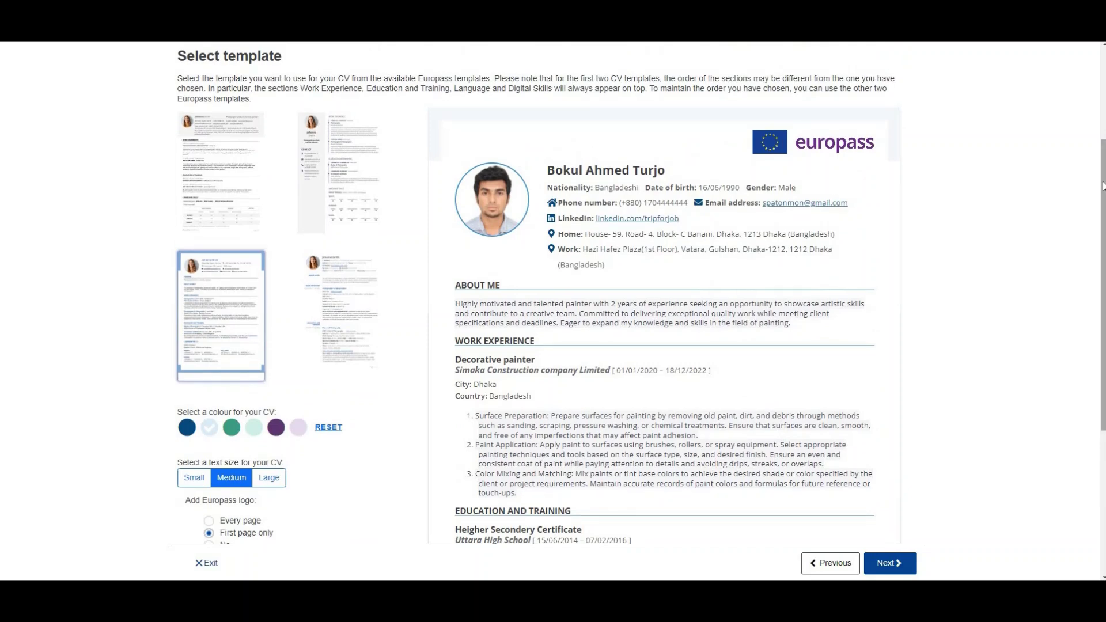
{"action": "scroll", "coordinate": [774, 506], "scroll_direction": "down", "scroll_amount": 5}
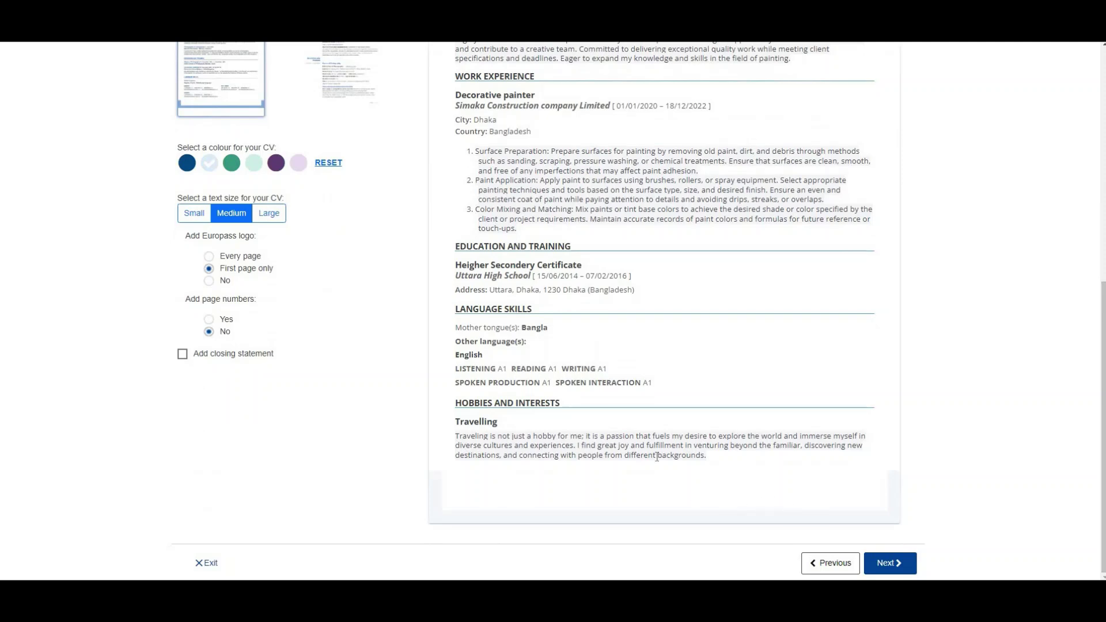
{"action": "left_click", "coordinate": [890, 563]}
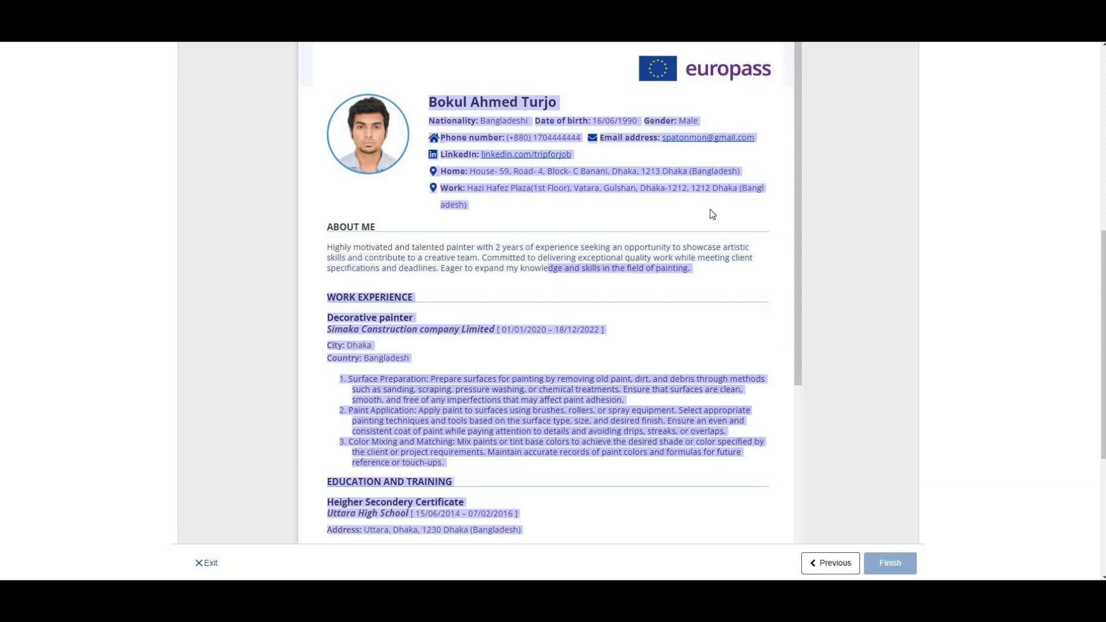
Step: Scroll through the finished CV preview and back up to the Save and share form
{"action": "scroll", "coordinate": [775, 398], "scroll_direction": "down", "scroll_amount": 7}
{"action": "scroll", "coordinate": [770, 449], "scroll_direction": "down", "scroll_amount": 2}
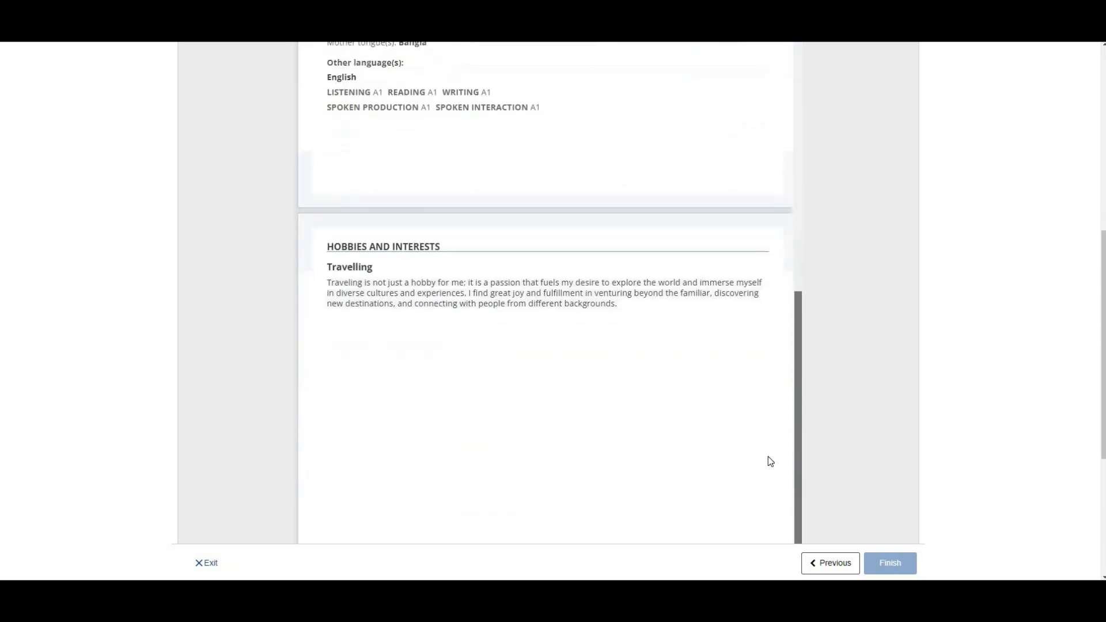
{"action": "scroll", "coordinate": [765, 288], "scroll_direction": "up", "scroll_amount": 6}
{"action": "scroll", "coordinate": [767, 323], "scroll_direction": "down", "scroll_amount": 3}
{"action": "scroll", "coordinate": [768, 119], "scroll_direction": "up", "scroll_amount": 5}
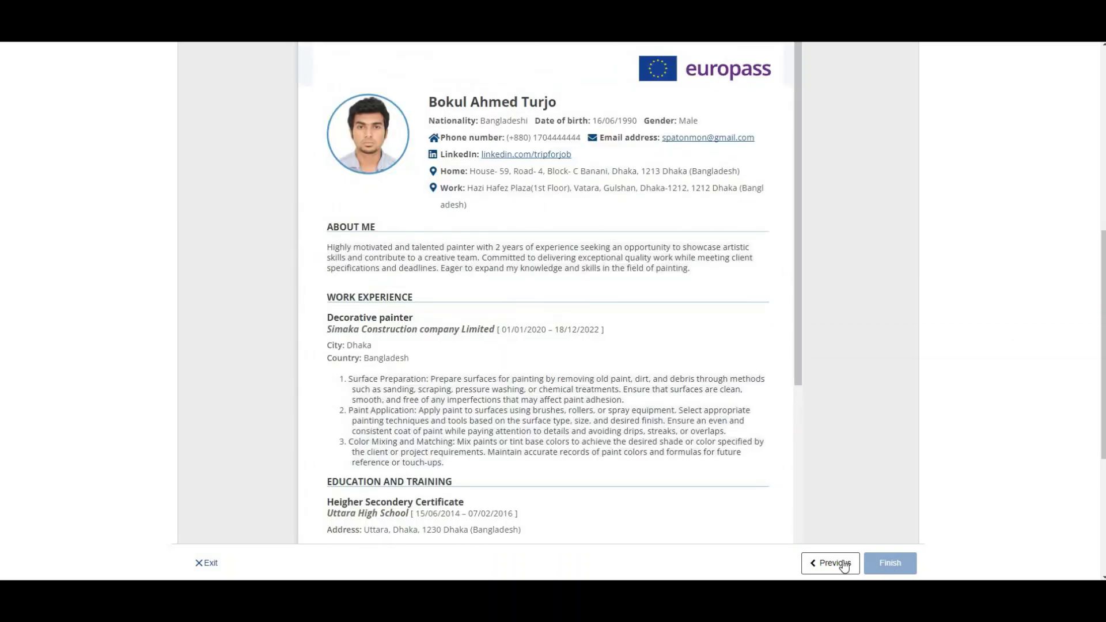
{"action": "scroll", "coordinate": [1103, 304], "scroll_direction": "up", "scroll_amount": 8}
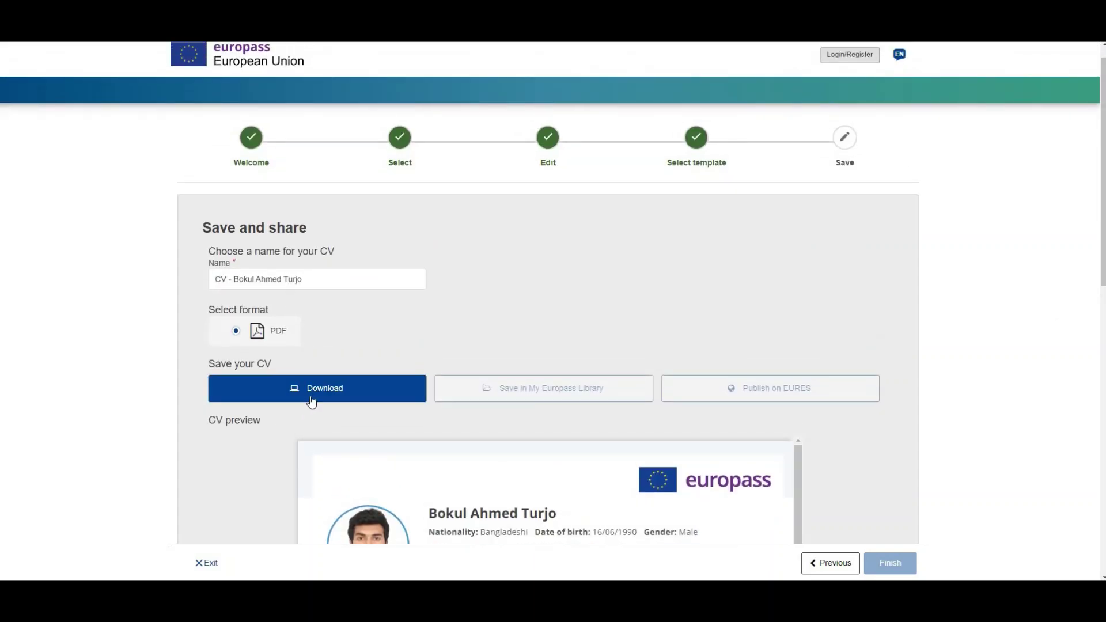
Step: Download the CV as a PDF and close the Europass tab, choosing Leave
{"action": "left_click", "coordinate": [295, 391]}
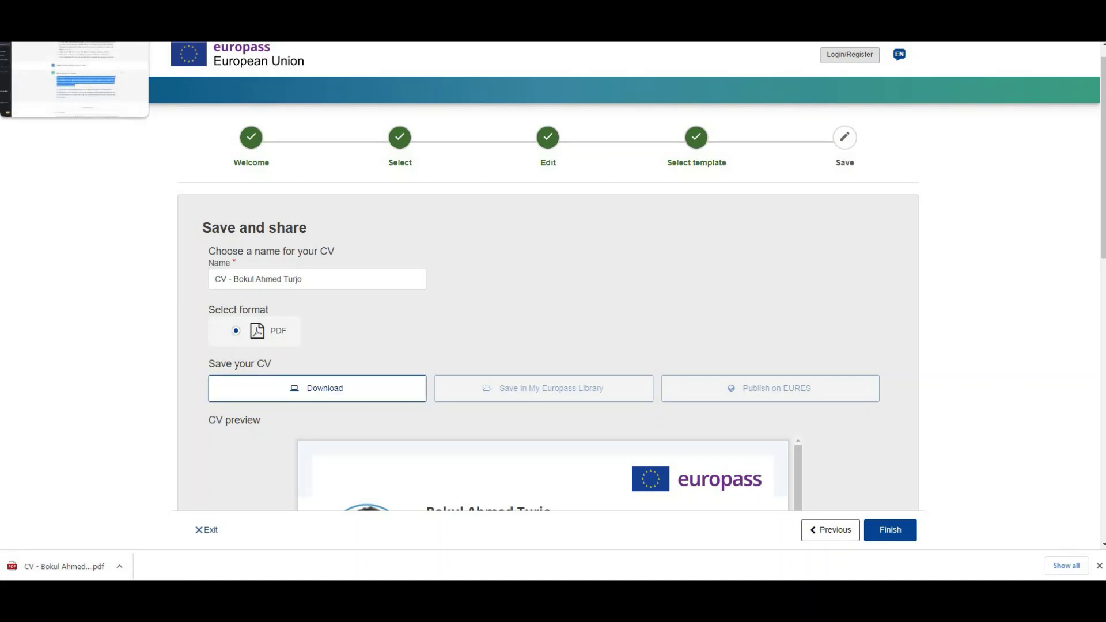
{"action": "key", "text": "ctrl+w"}
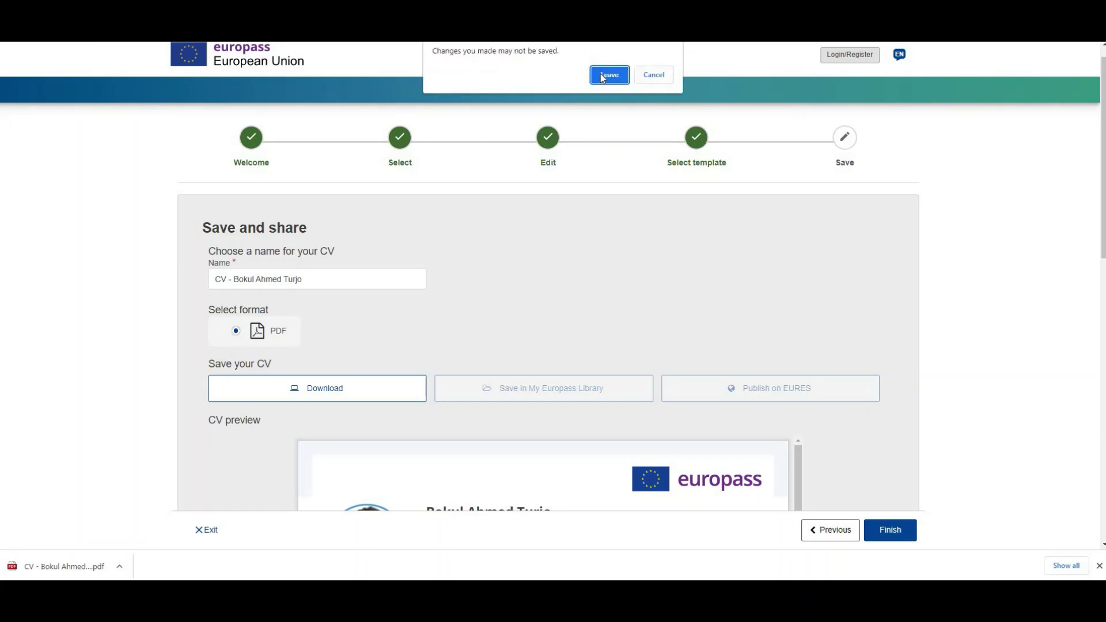
{"action": "left_click", "coordinate": [609, 75]}
Step: Open a new tab and close it again to bring up the KosovaJob site
{"action": "key", "text": "ctrl+t"}
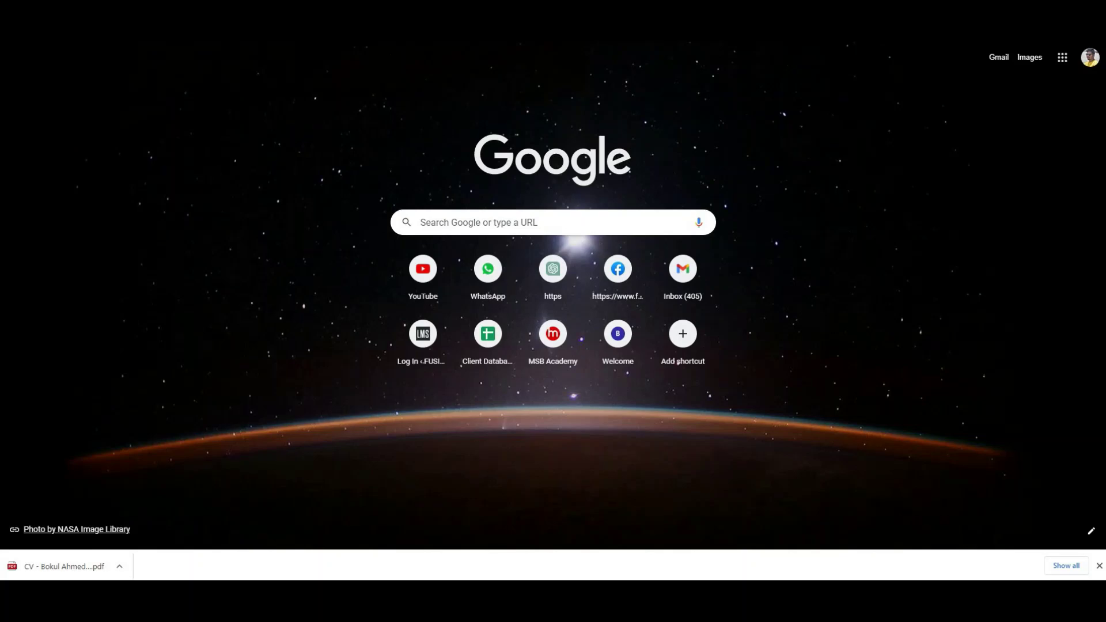
{"action": "key", "text": "ctrl+w"}
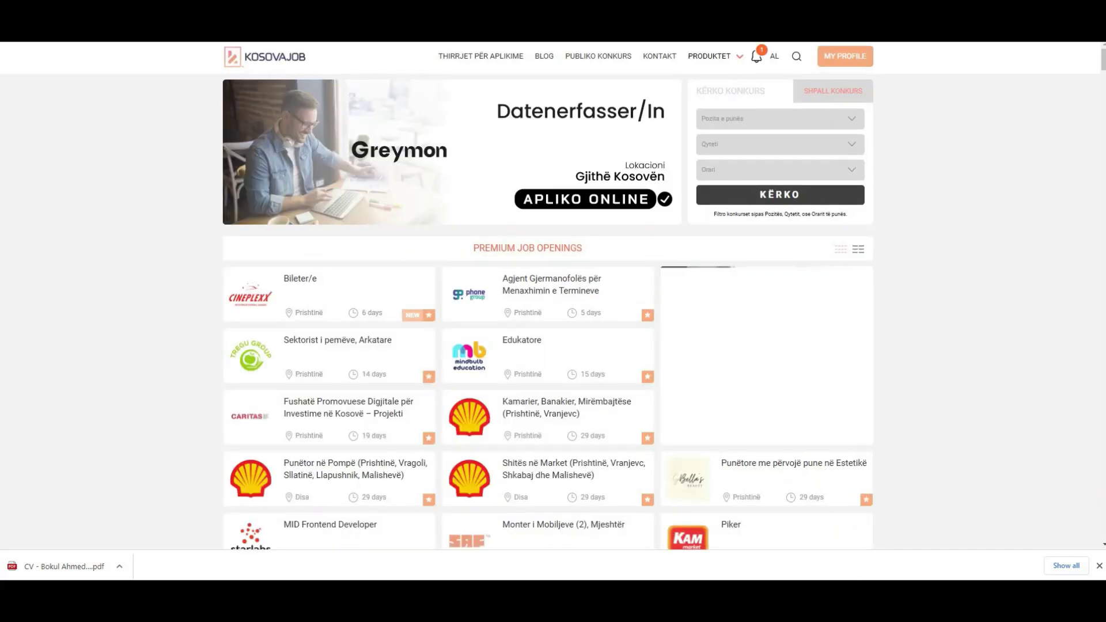
Step: Glance at kastori, return to KosovaJob, and switch its language to Albanian and back to English
{"action": "key", "text": "ctrl+Tab"}
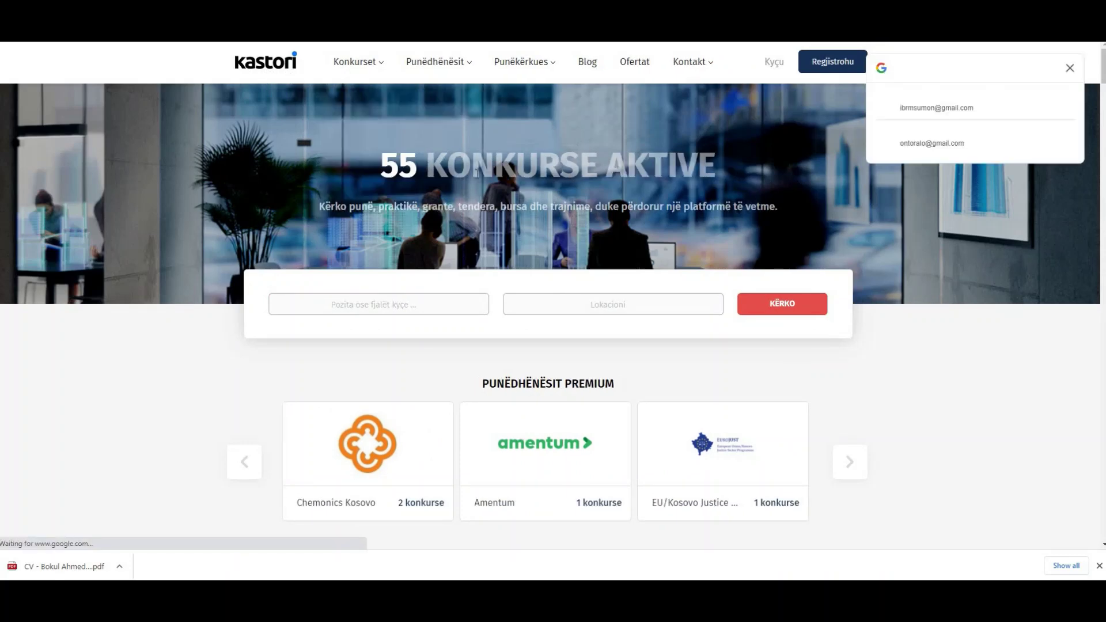
{"action": "left_click", "coordinate": [1070, 68]}
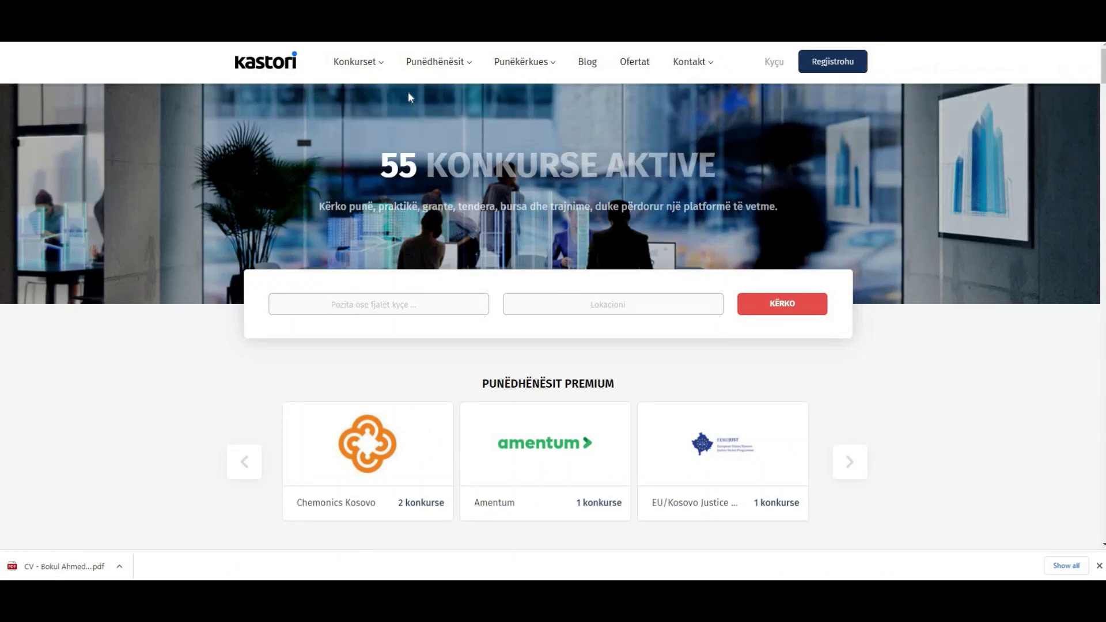
{"action": "key", "text": "ctrl+shift+Tab"}
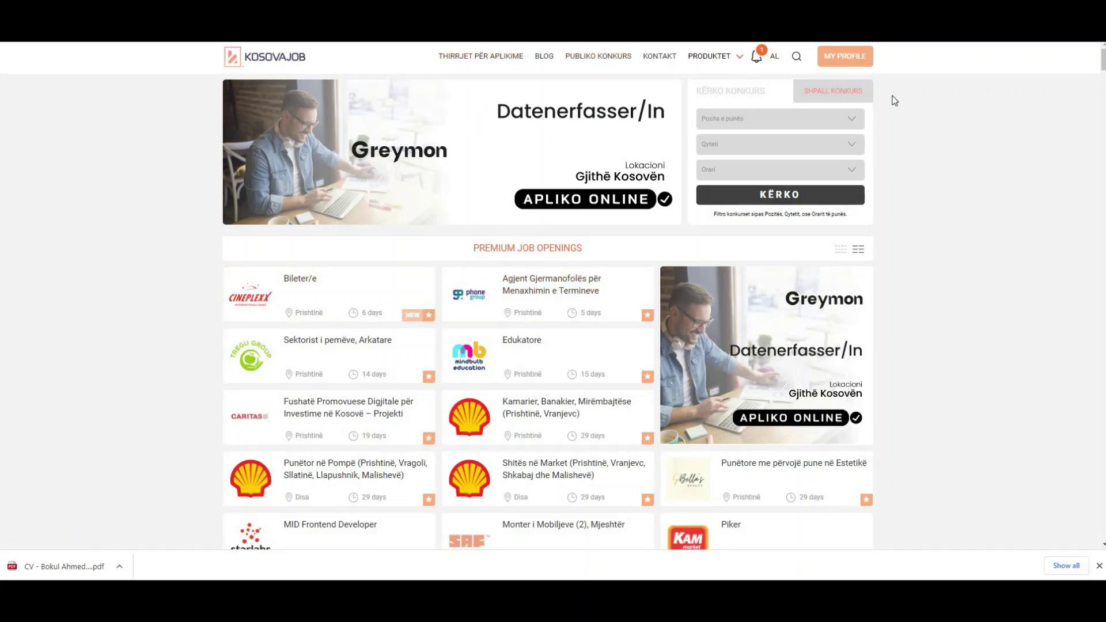
{"action": "left_click", "coordinate": [774, 57]}
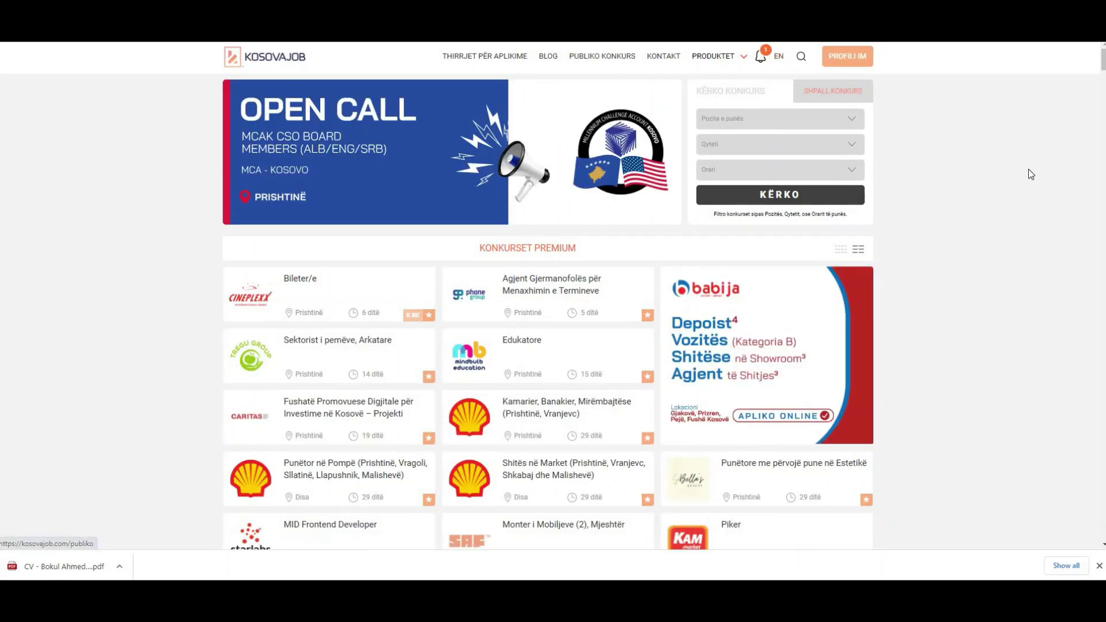
{"action": "left_click", "coordinate": [779, 56]}
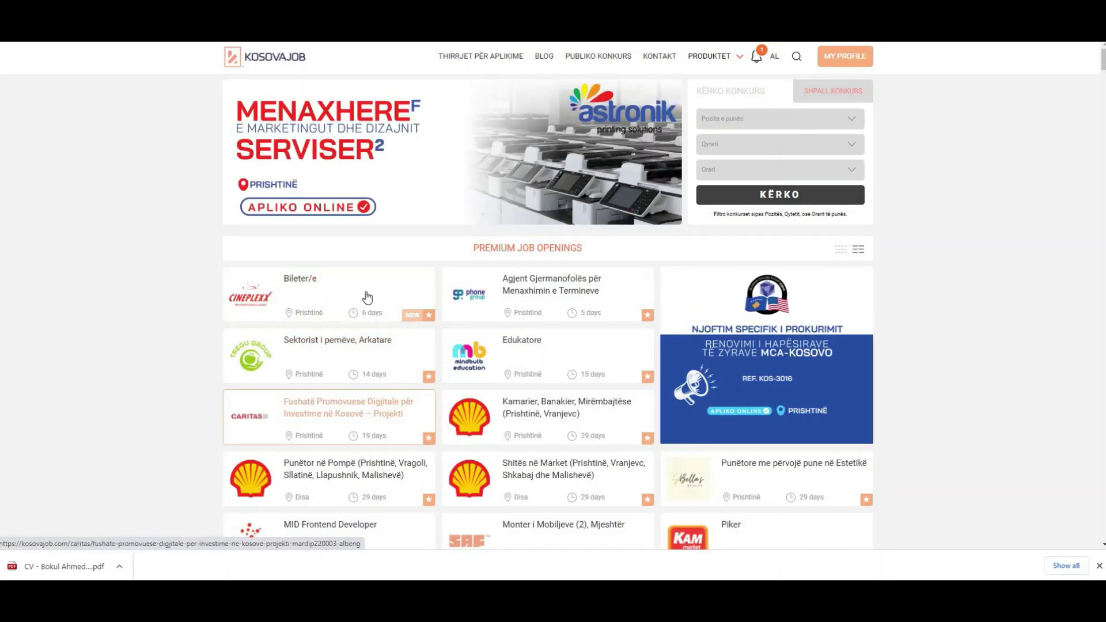
{"action": "right_click", "coordinate": [909, 152]}
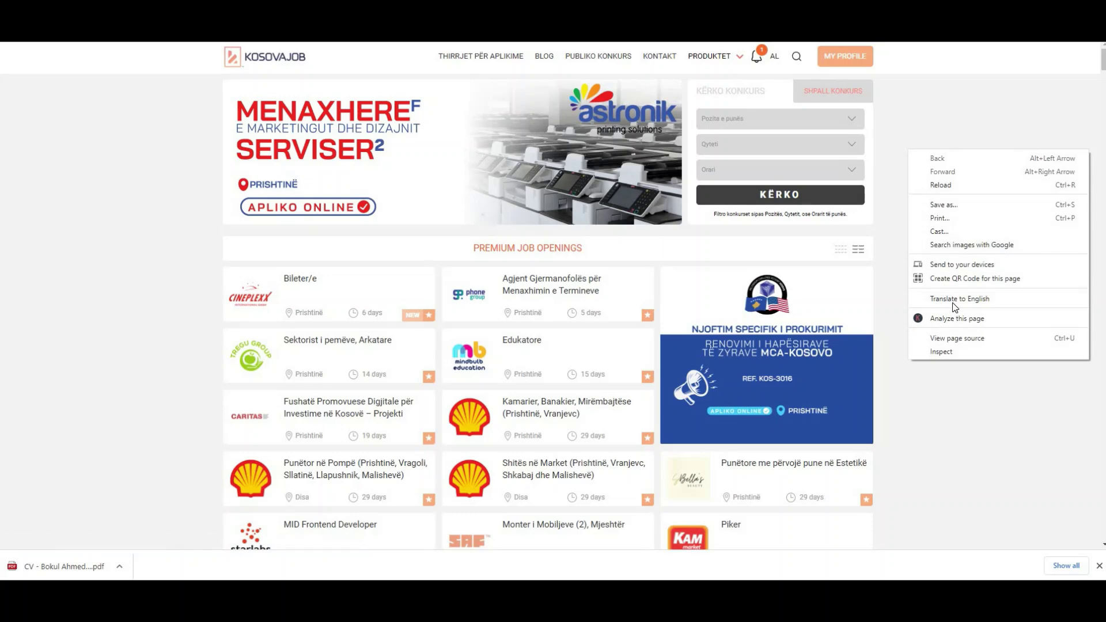
Step: Translate the KosovaJob page into English and scroll down through the job listings
{"action": "left_click", "coordinate": [950, 306]}
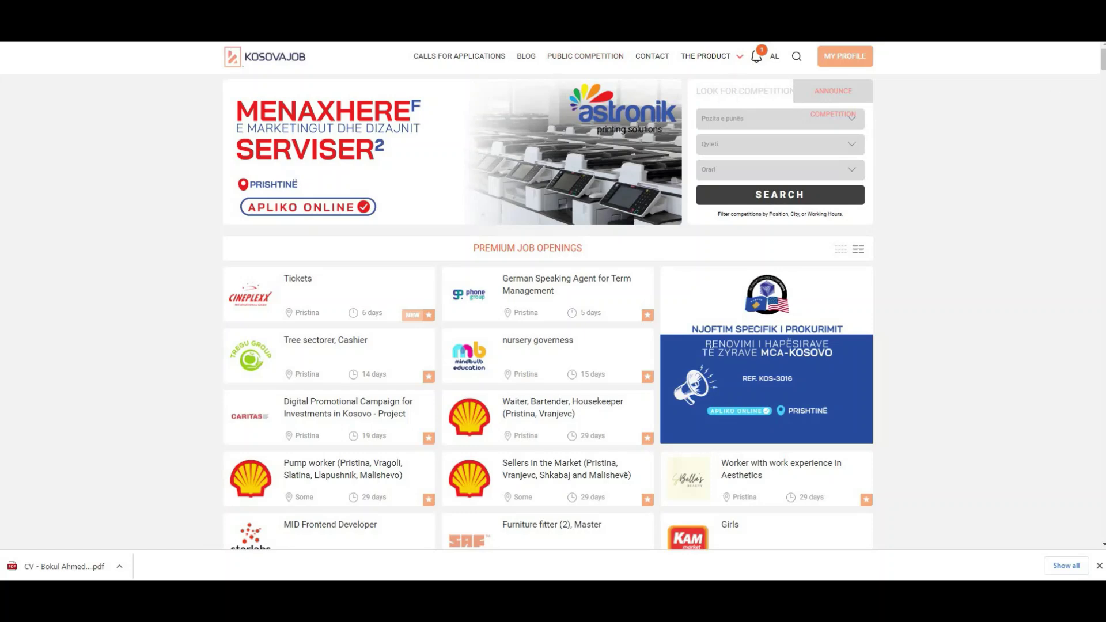
{"action": "left_click", "coordinate": [1101, 124]}
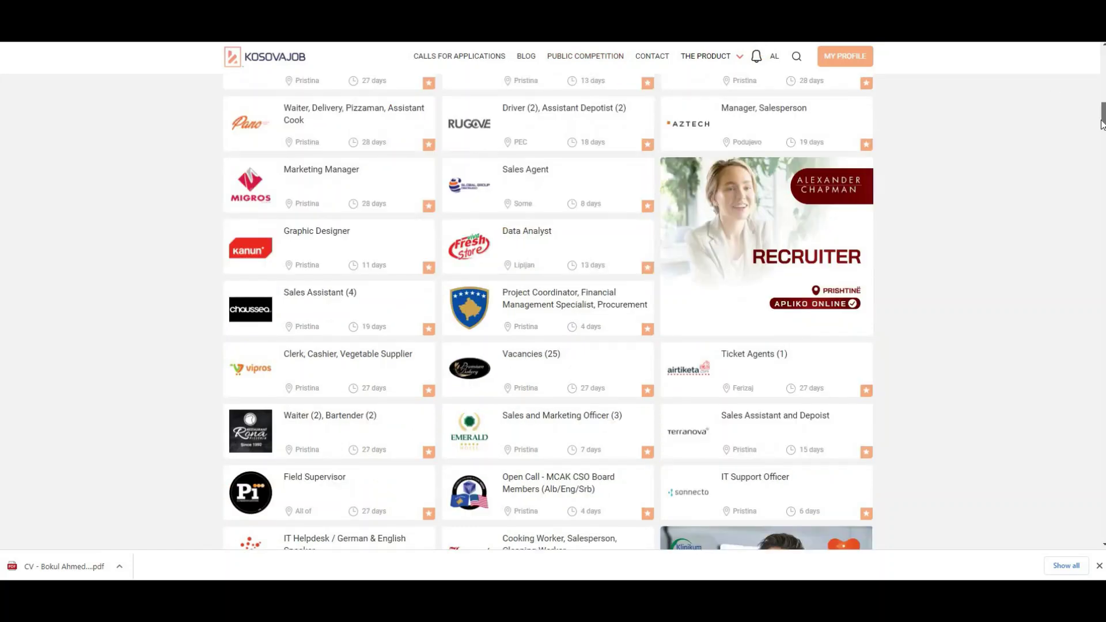
{"action": "left_click_drag", "start_coordinate": [1102, 124], "coordinate": [1102, 140]}
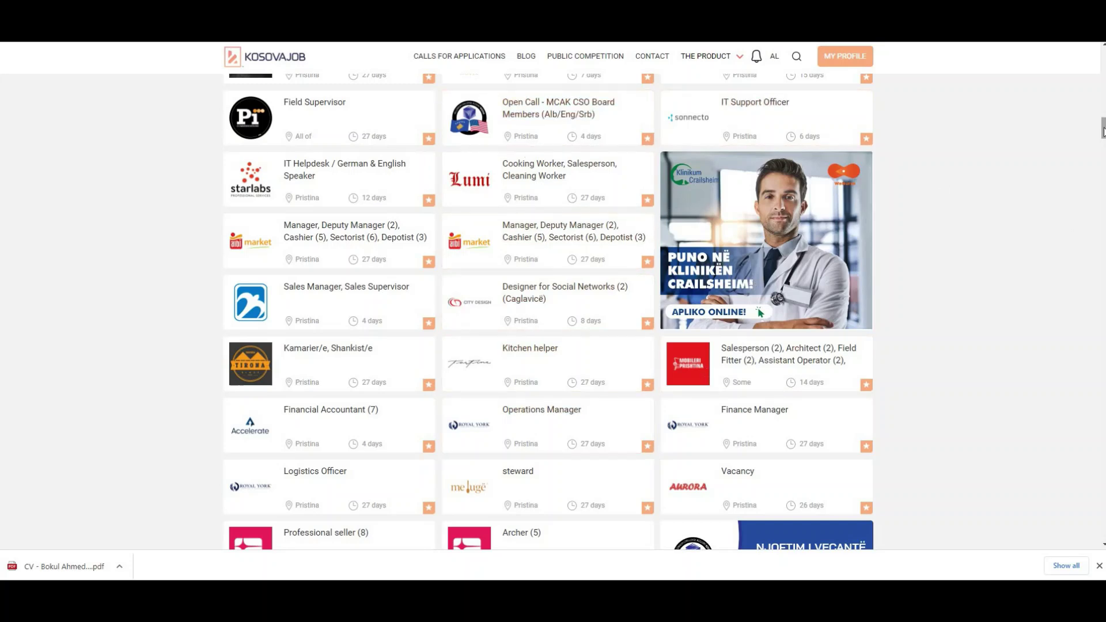
{"action": "left_click_drag", "start_coordinate": [1103, 131], "coordinate": [1103, 138]}
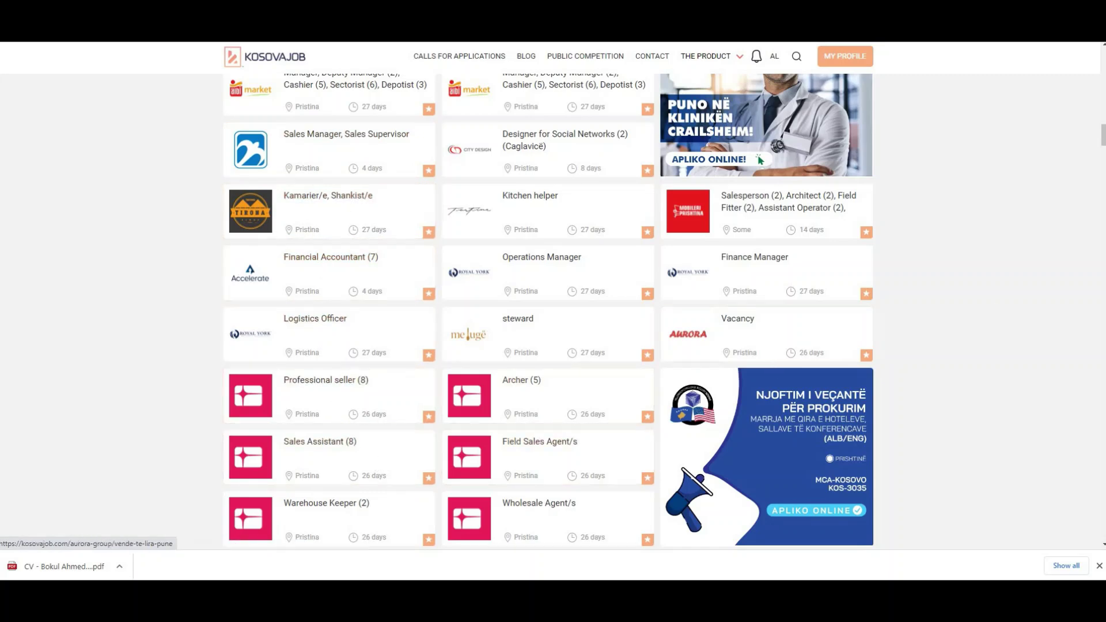
{"action": "left_click_drag", "start_coordinate": [1103, 141], "coordinate": [1103, 177]}
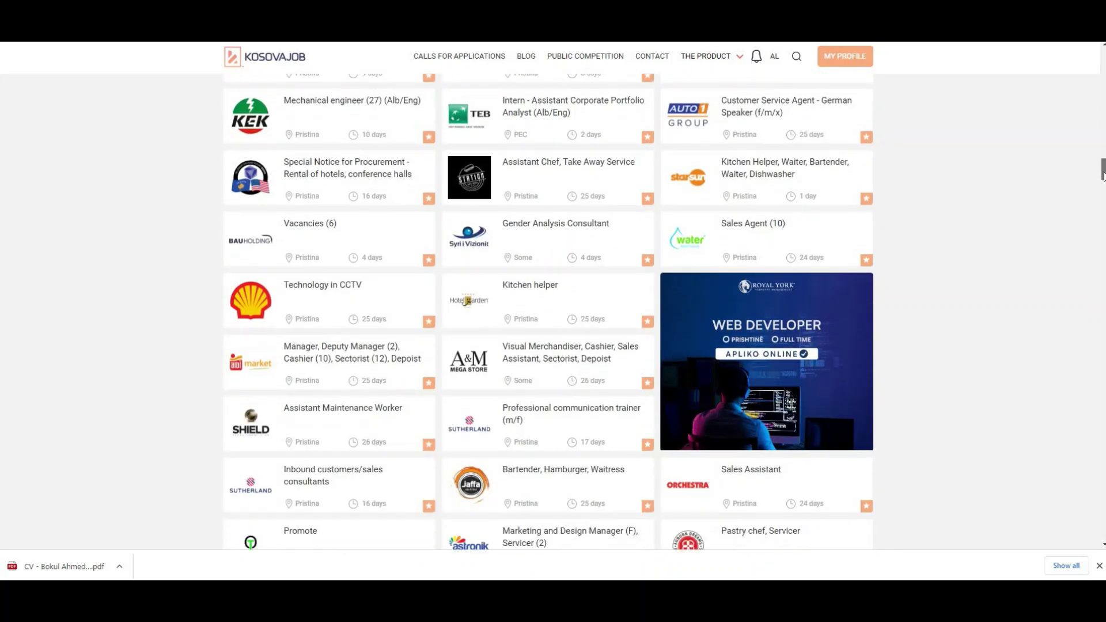